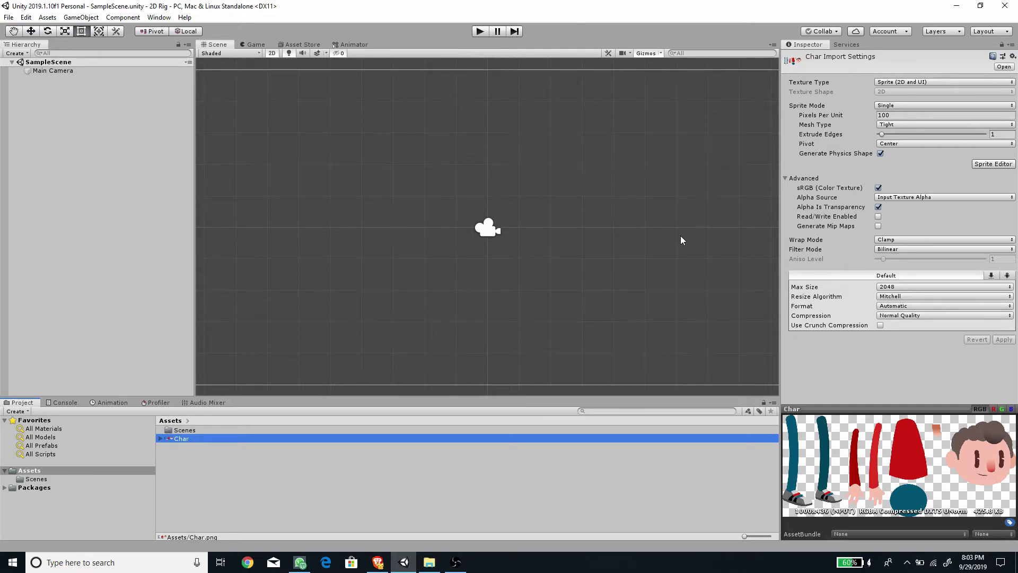
Examine the Char sprite sheet in an enlarged preview to review the separate body parts, and close the preview
{"action": "left_click", "coordinate": [216, 418]}
{"action": "left_click", "coordinate": [180, 438]}
{"action": "right_click", "coordinate": [839, 419]}
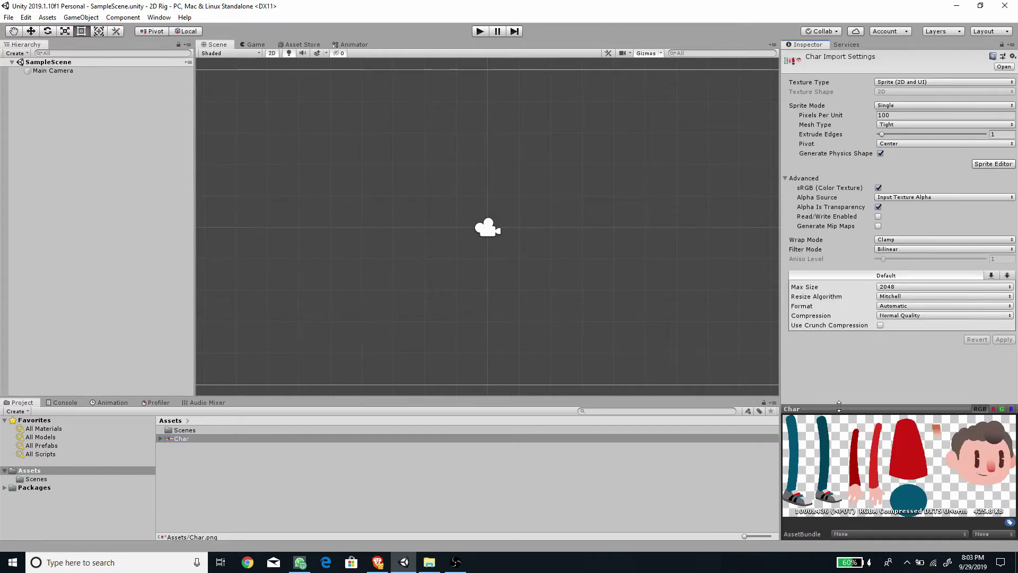
{"action": "left_click", "coordinate": [870, 425]}
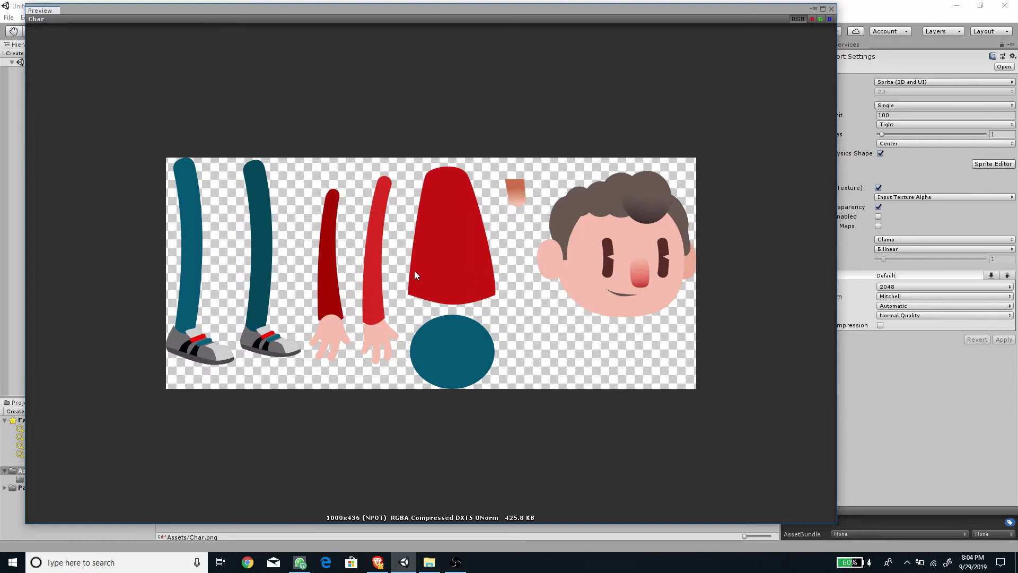
{"action": "left_click", "coordinate": [831, 9]}
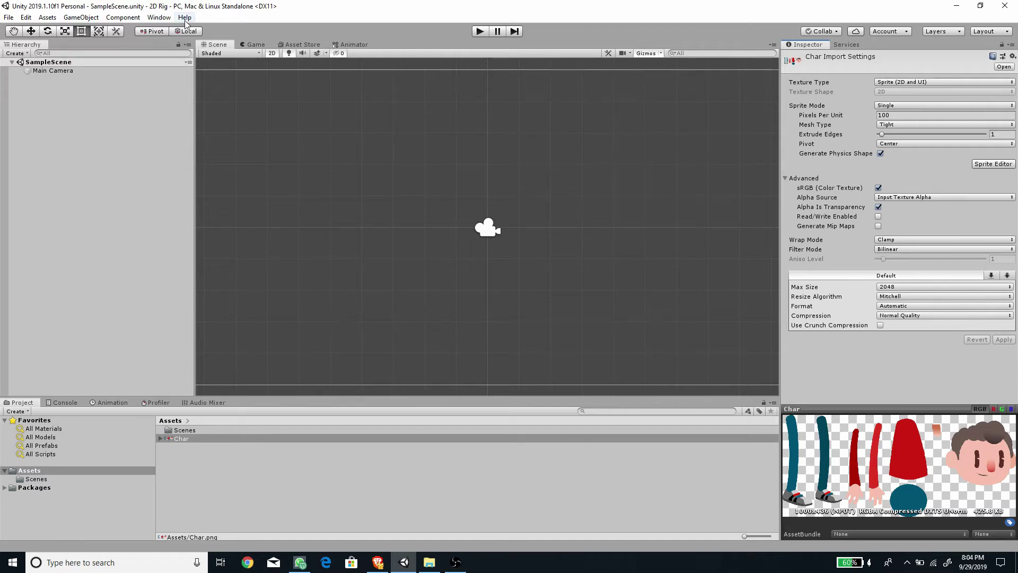
Open the Package Manager and turn on the display of preview packages
{"action": "left_click", "coordinate": [158, 18]}
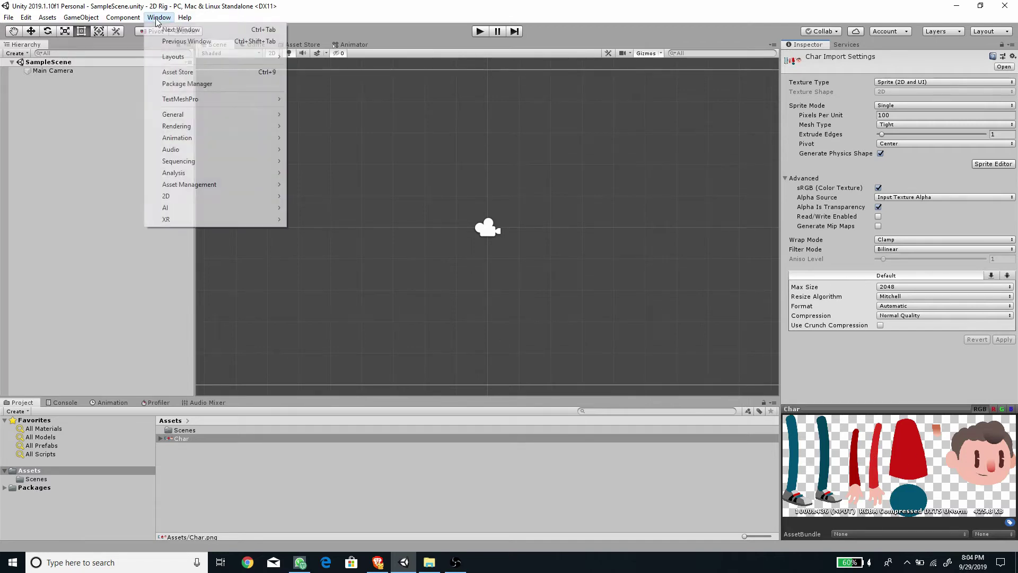
{"action": "left_click", "coordinate": [179, 88]}
{"action": "left_click_drag", "start_coordinate": [587, 91], "coordinate": [528, 77]}
{"action": "left_click", "coordinate": [532, 88]}
{"action": "left_click", "coordinate": [539, 121]}
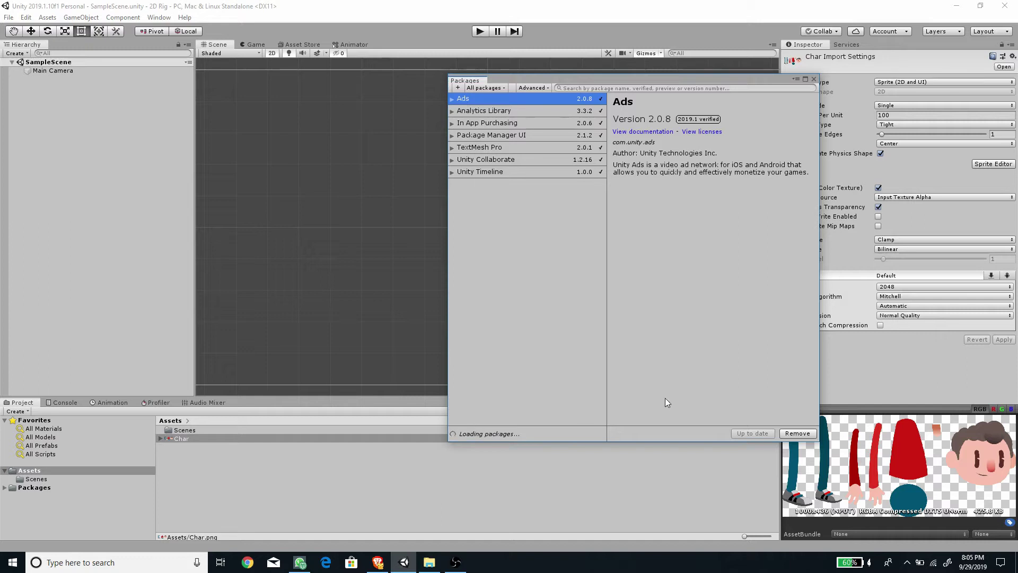
Search the package list for 2D packages
{"action": "left_click", "coordinate": [596, 87]}
{"action": "type", "text": "2d"}
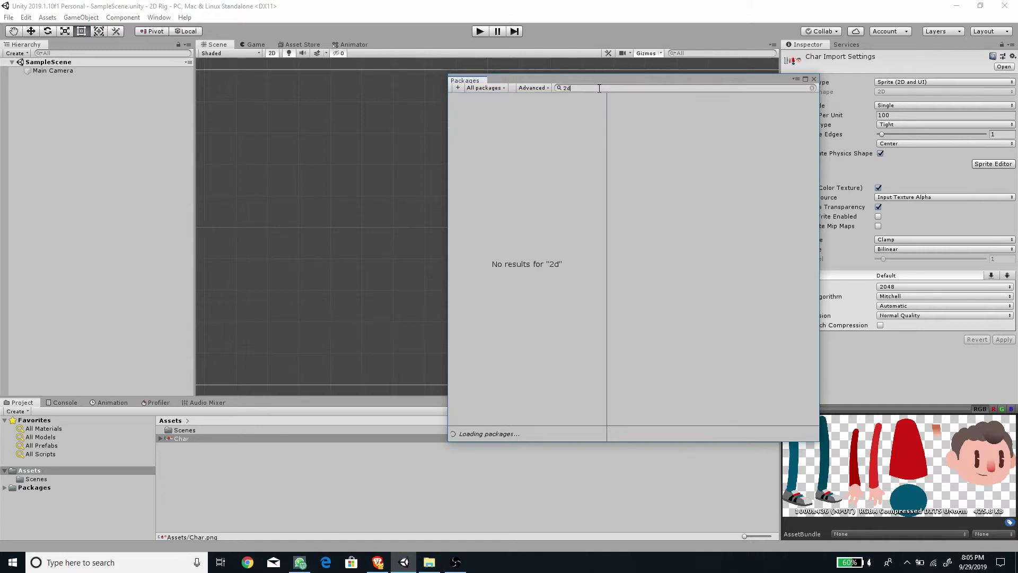
{"action": "key", "text": "BackSpace"}
{"action": "type", "text": "D"}
{"action": "left_click_drag", "start_coordinate": [636, 82], "coordinate": [548, 99]}
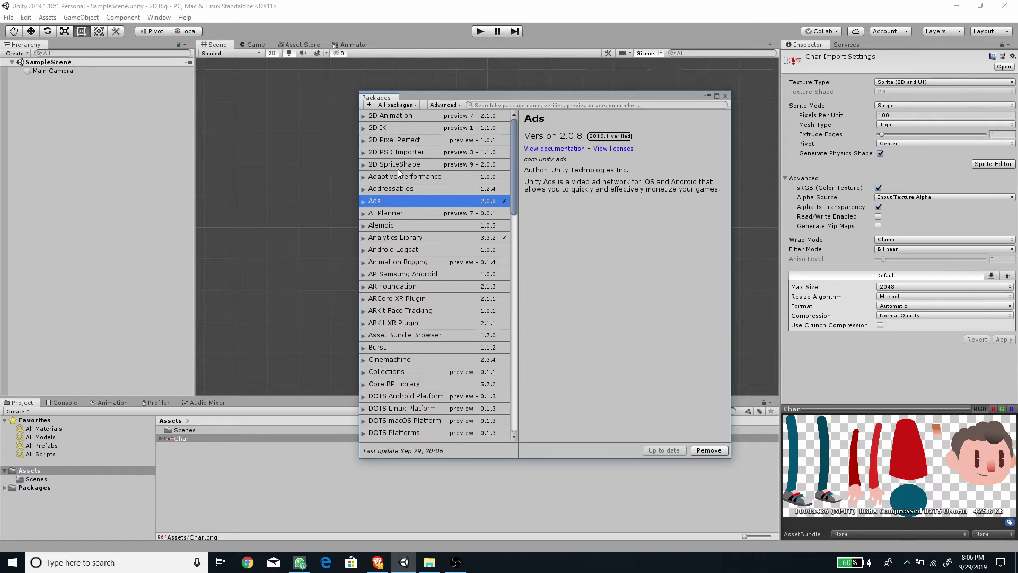
Install the 2D Animation and 2D IK preview packages and close the Package Manager
{"action": "left_click", "coordinate": [396, 116]}
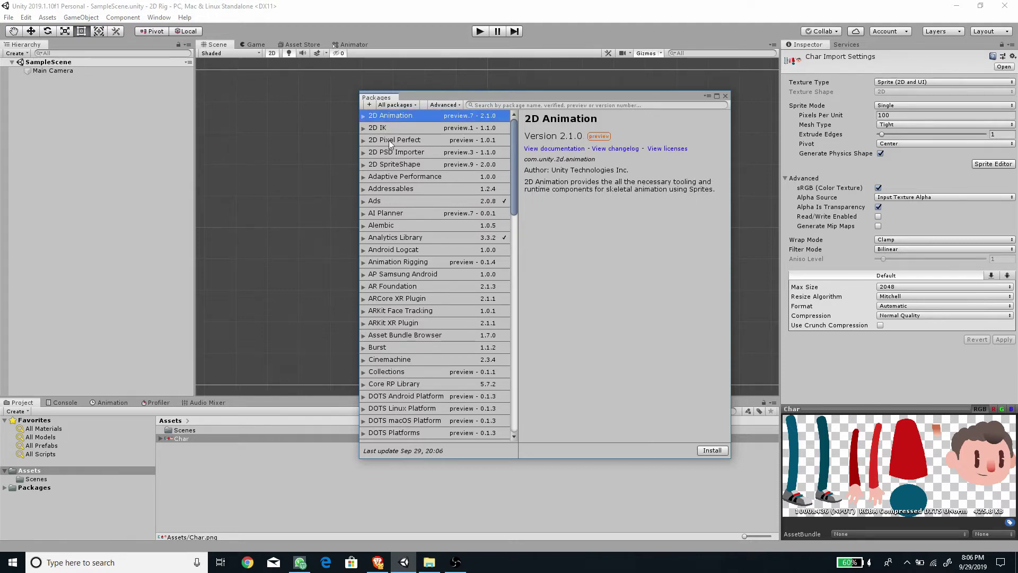
{"action": "left_click", "coordinate": [711, 451]}
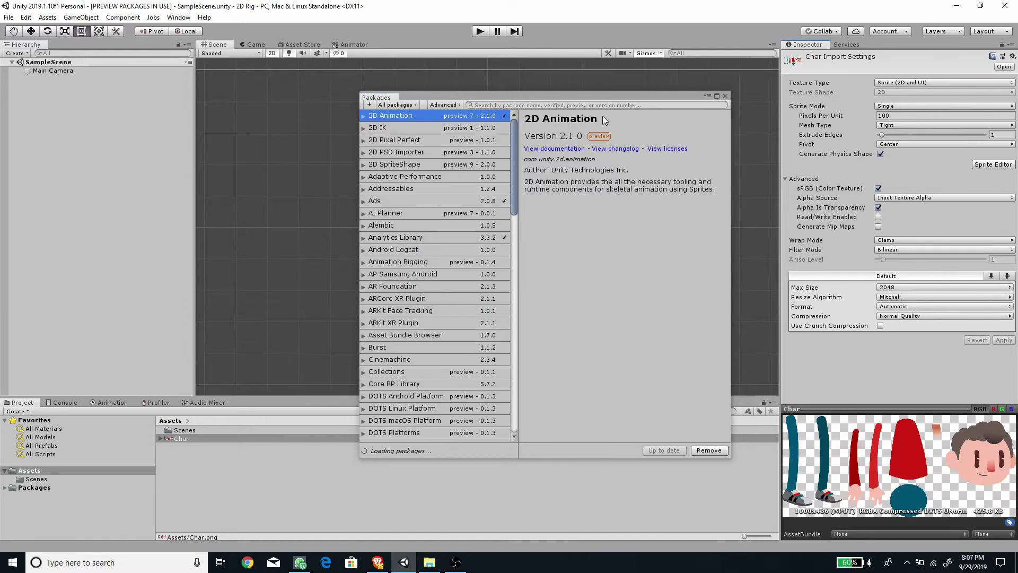
{"action": "left_click", "coordinate": [388, 126]}
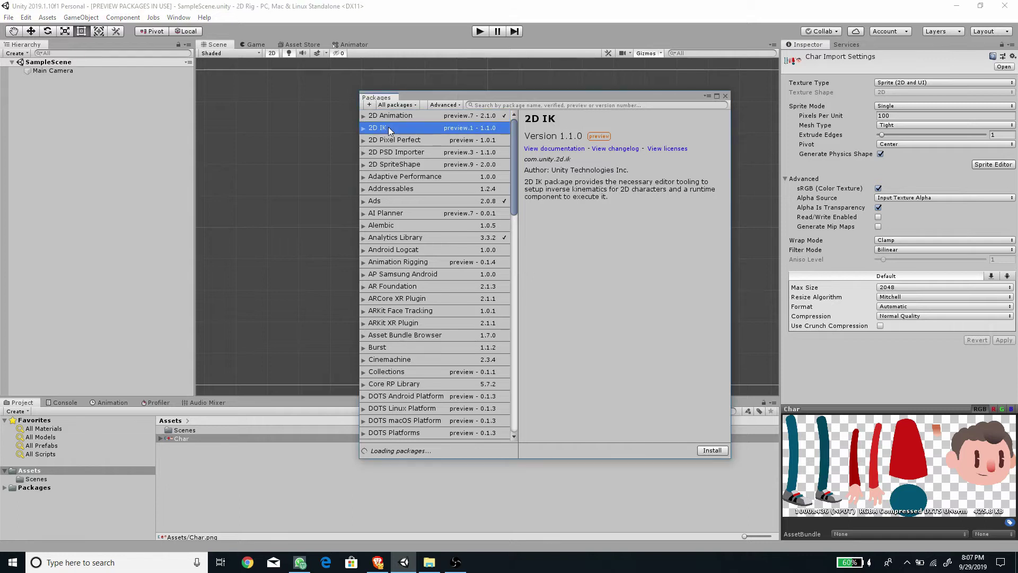
{"action": "left_click", "coordinate": [712, 450]}
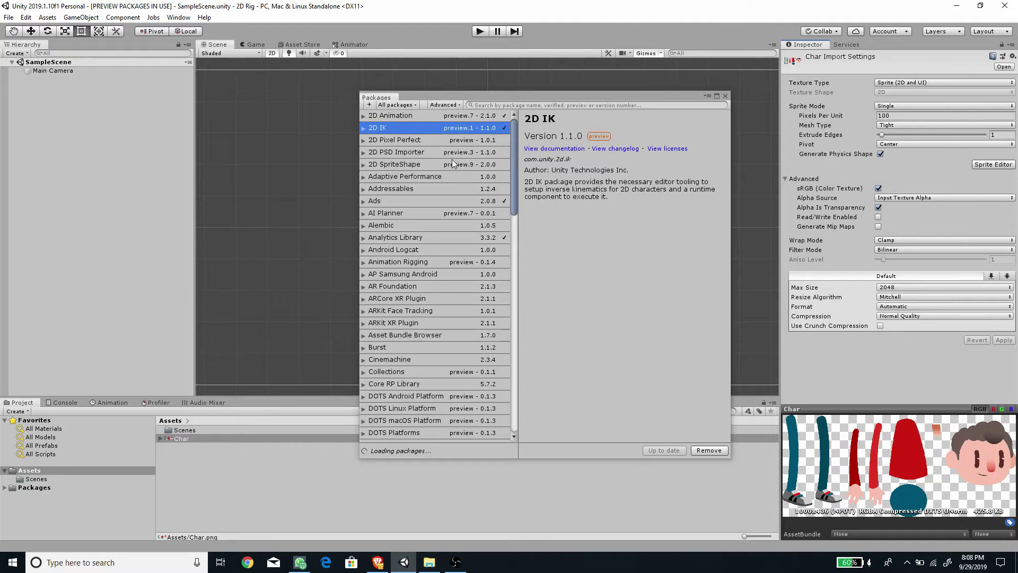
{"action": "left_click", "coordinate": [725, 96]}
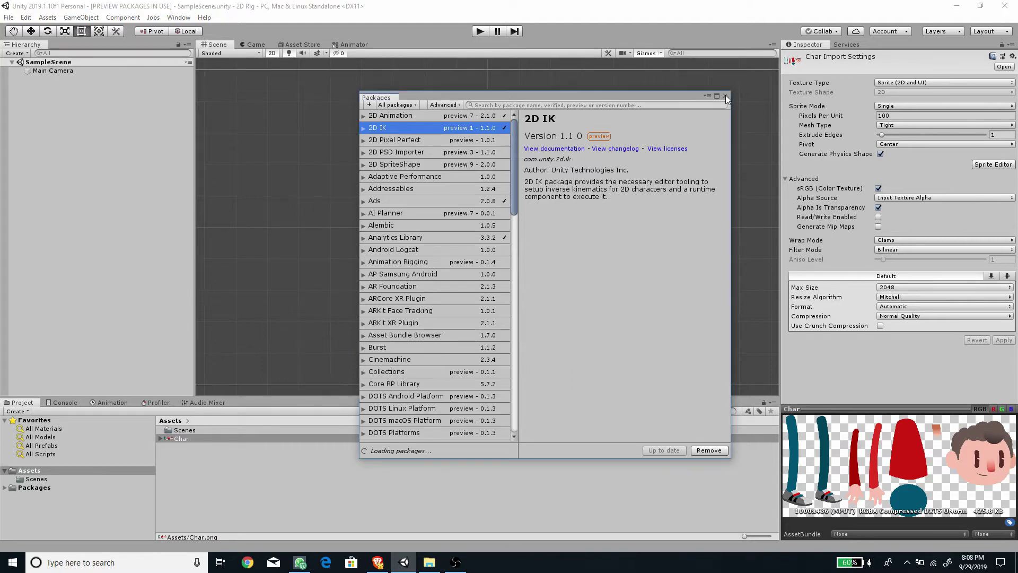
{"action": "left_click", "coordinate": [725, 96]}
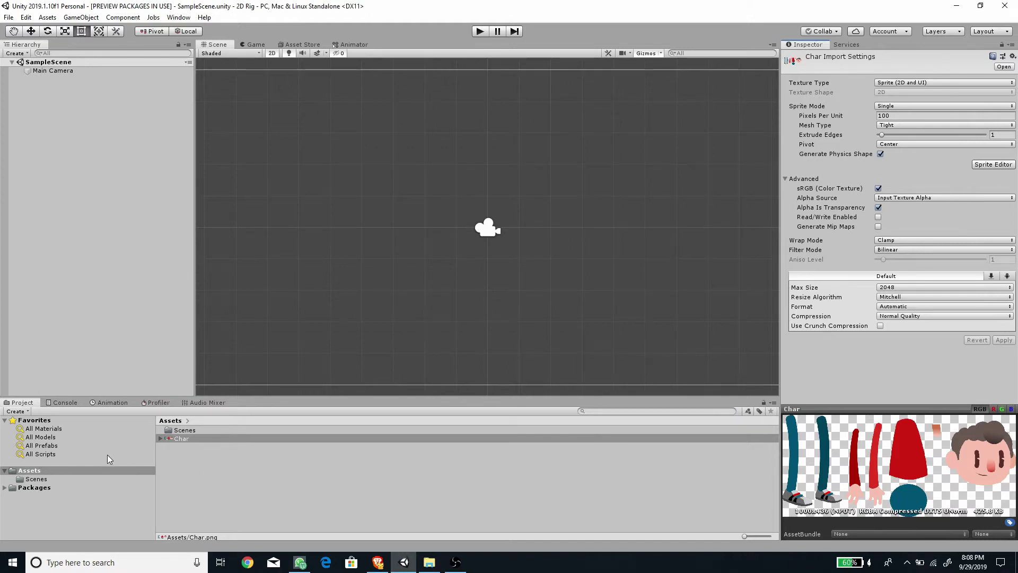
Open the Char sprite in the Sprite Editor and switch it to the Skinning Editor
{"action": "left_click", "coordinate": [989, 165]}
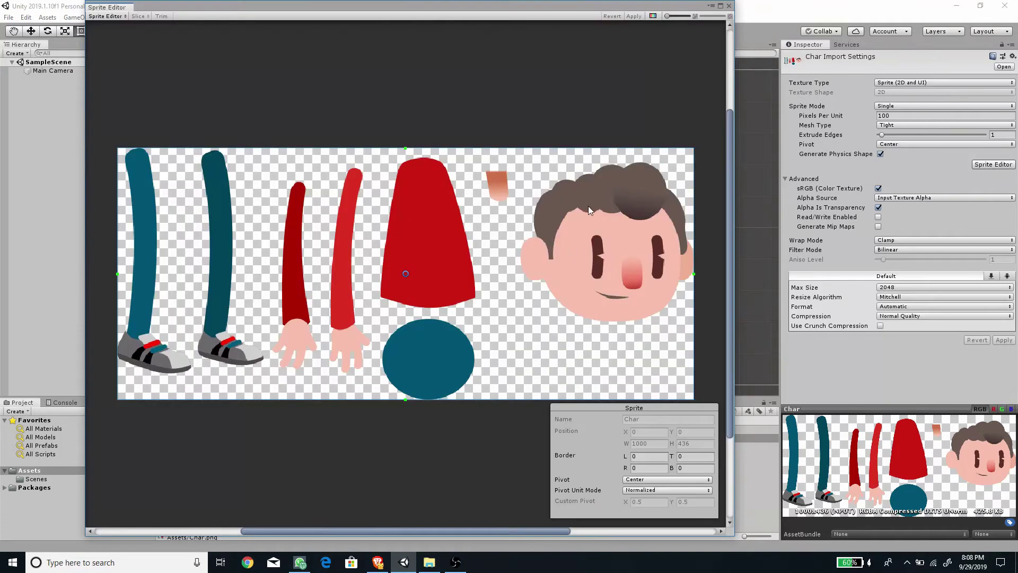
{"action": "left_click", "coordinate": [117, 16]}
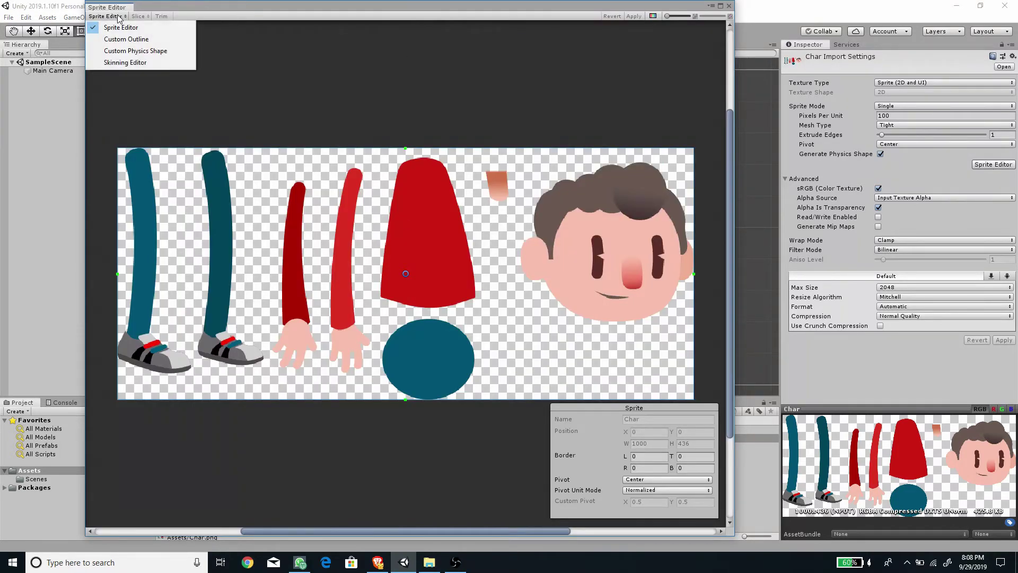
{"action": "left_click", "coordinate": [127, 62]}
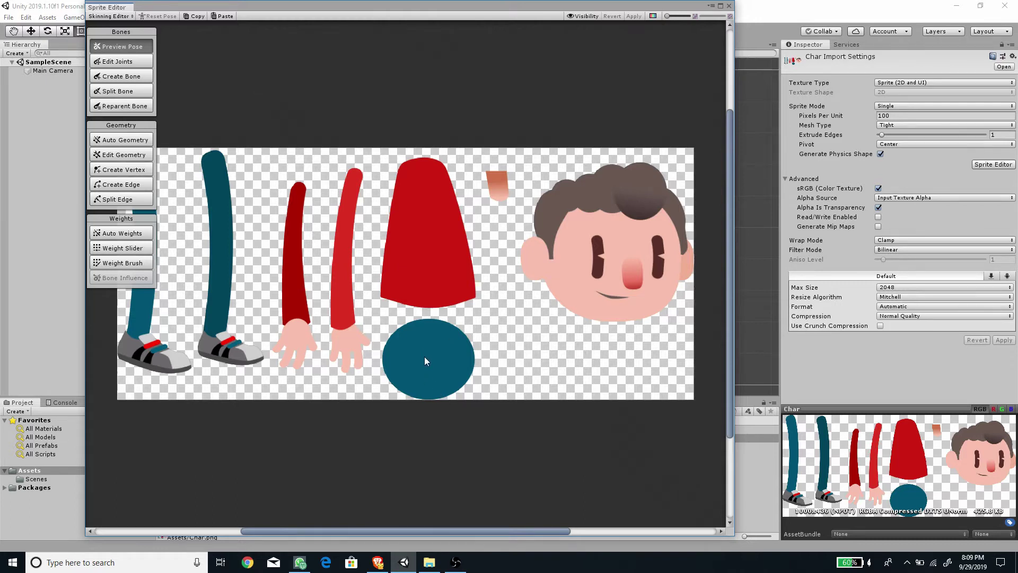
Create one upward bone in the blue hip circle and a separate two-bone chain running up the red torso
{"action": "left_click", "coordinate": [125, 76]}
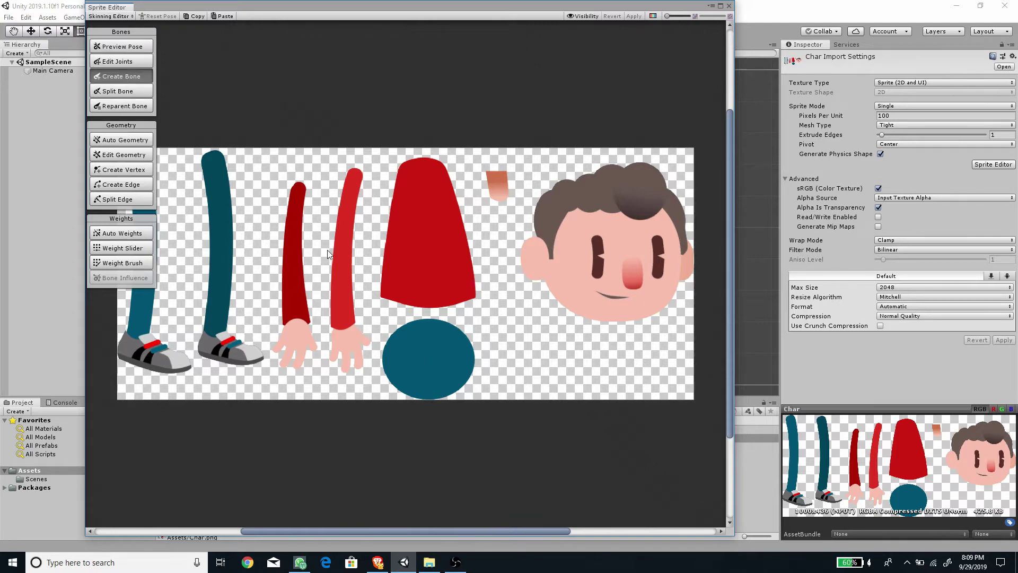
{"action": "left_click", "coordinate": [436, 379]}
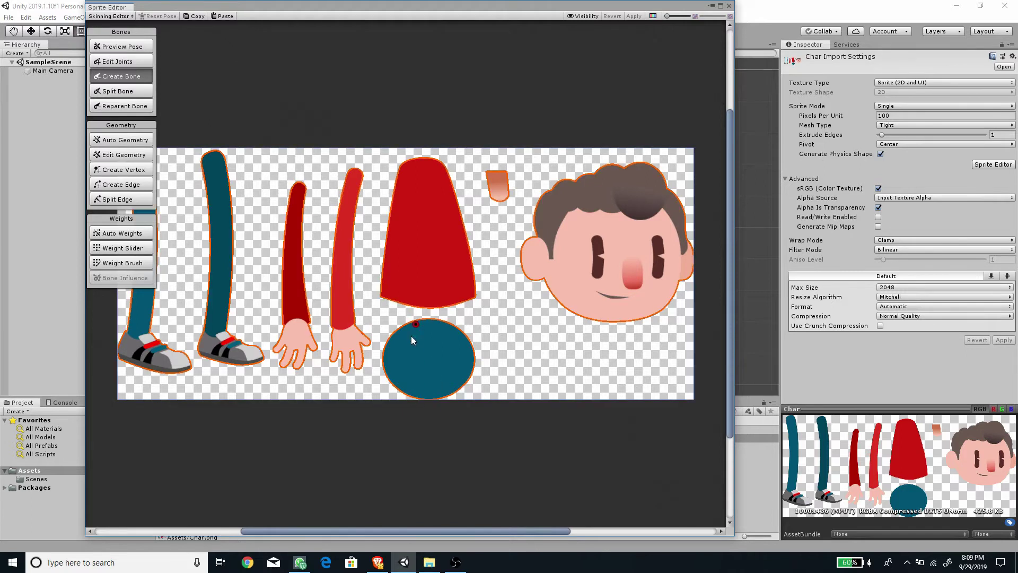
{"action": "left_click", "coordinate": [642, 243]}
{"action": "left_click", "coordinate": [429, 389]}
{"action": "left_click", "coordinate": [428, 326]}
{"action": "key", "text": "Escape"}
{"action": "left_click", "coordinate": [426, 304]}
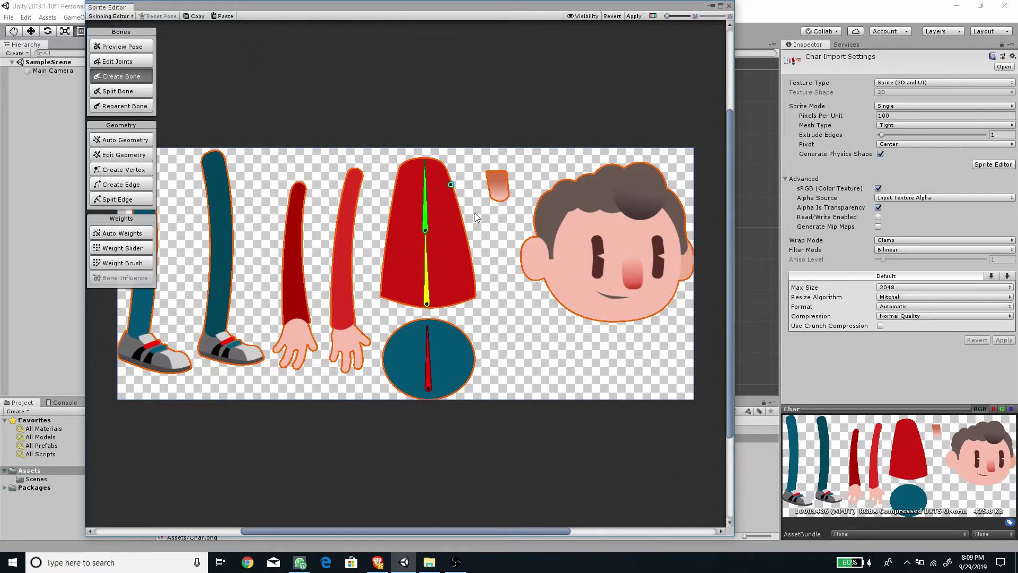
Reparent the torso chain's root bone, bone_2, under the hip bone, bone_1
{"action": "left_click", "coordinate": [118, 106]}
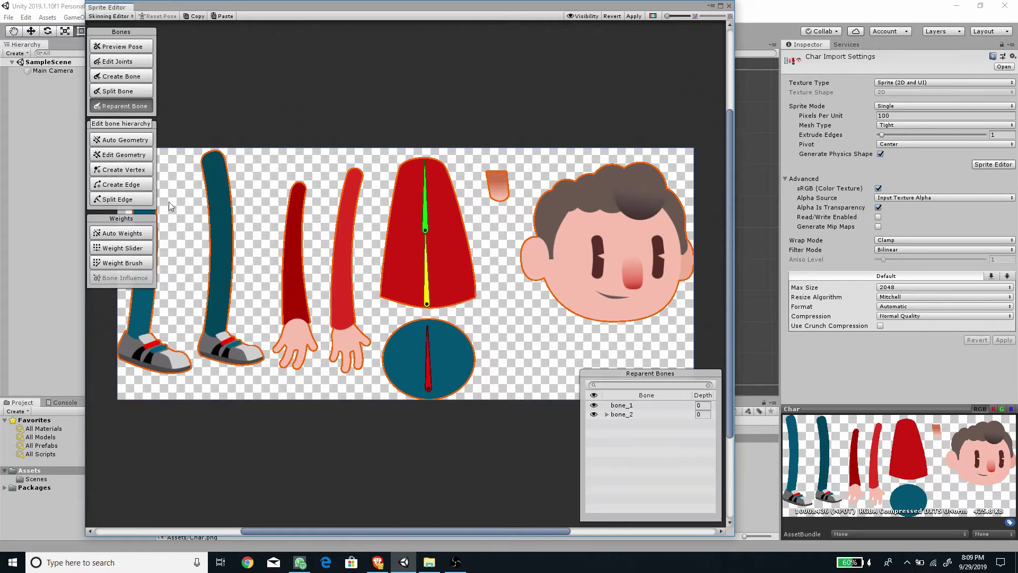
{"action": "left_click_drag", "start_coordinate": [623, 419], "coordinate": [625, 409]}
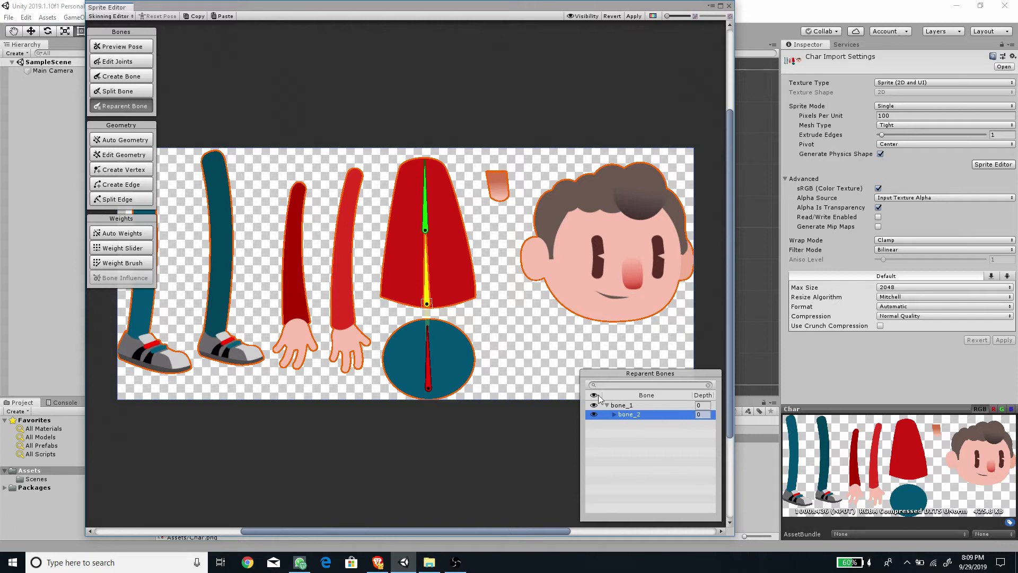
{"action": "scroll", "coordinate": [424, 329], "scroll_direction": "up", "scroll_amount": 5}
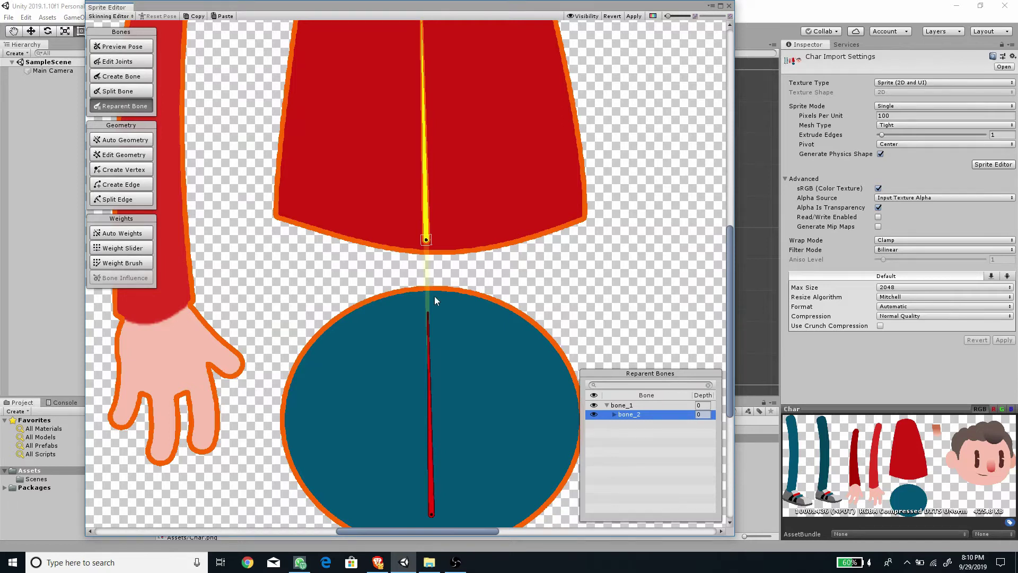
{"action": "scroll", "coordinate": [432, 278], "scroll_direction": "down", "scroll_amount": 1}
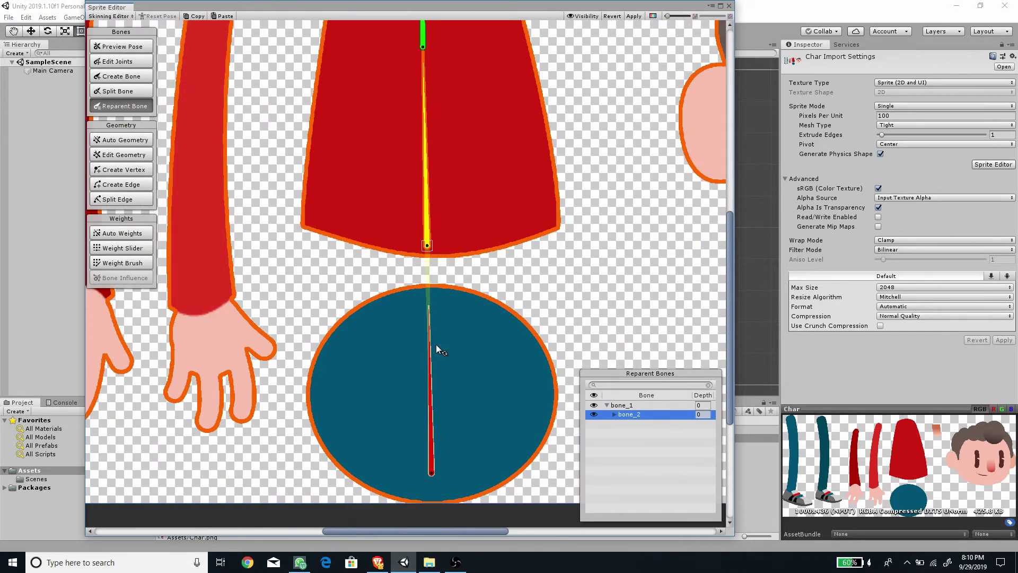
{"action": "scroll", "coordinate": [436, 345], "scroll_direction": "down", "scroll_amount": 3}
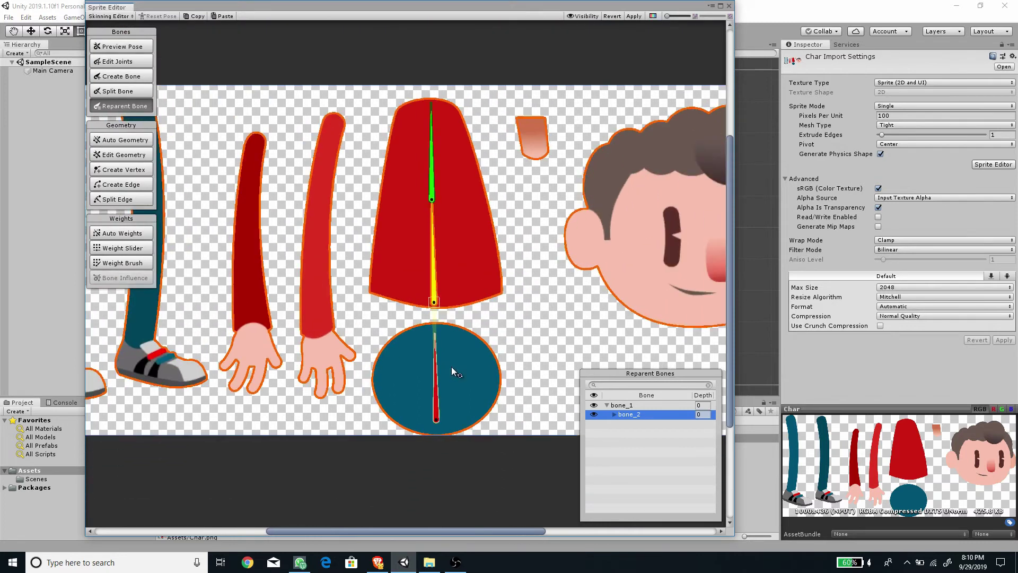
Create a three-bone chain down the bright red arm for upper arm, forearm and hand, parented to the upper torso bone
{"action": "left_click", "coordinate": [122, 77]}
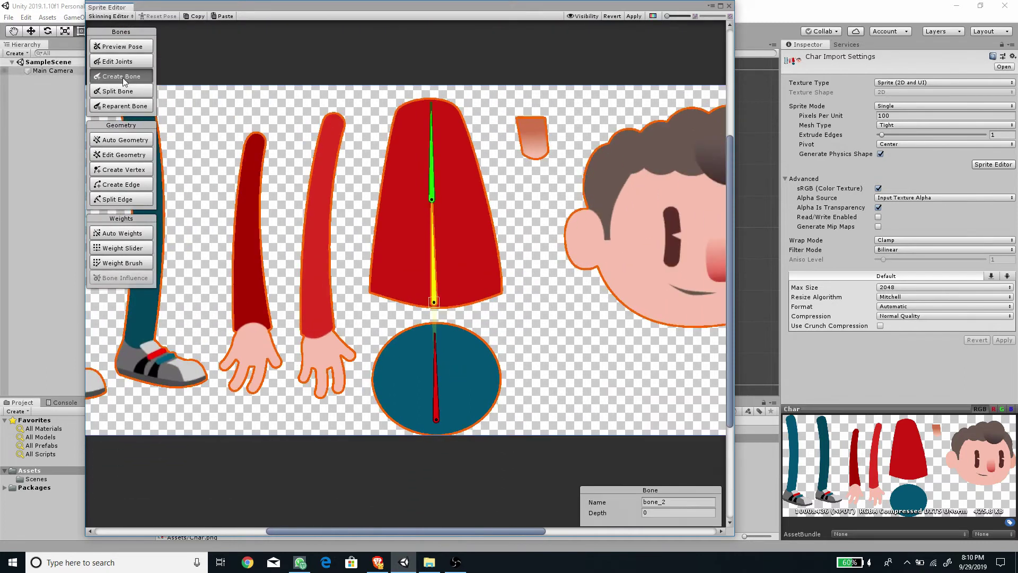
{"action": "left_click", "coordinate": [433, 197]}
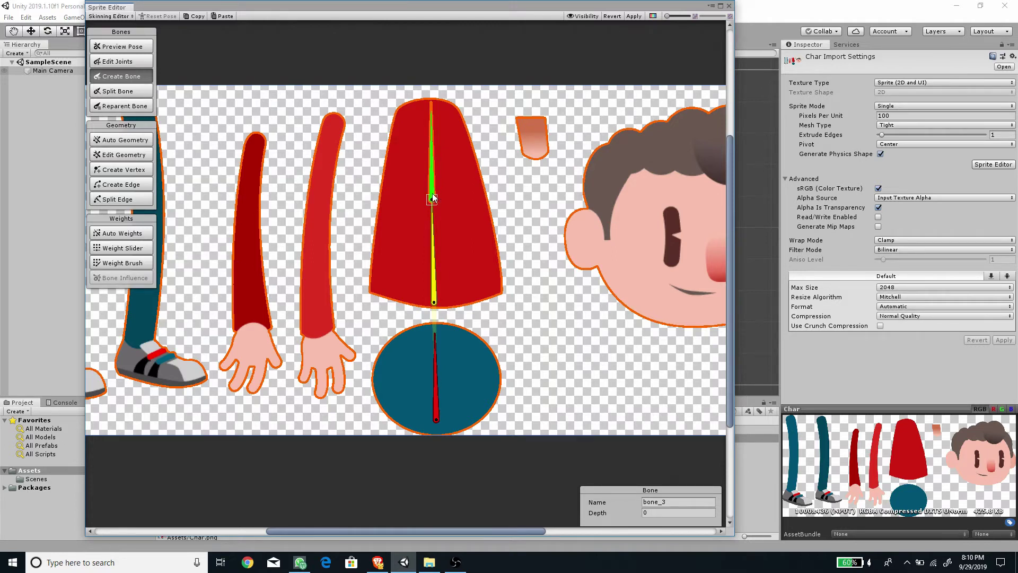
{"action": "middle_click_drag", "start_coordinate": [447, 195], "coordinate": [461, 233]}
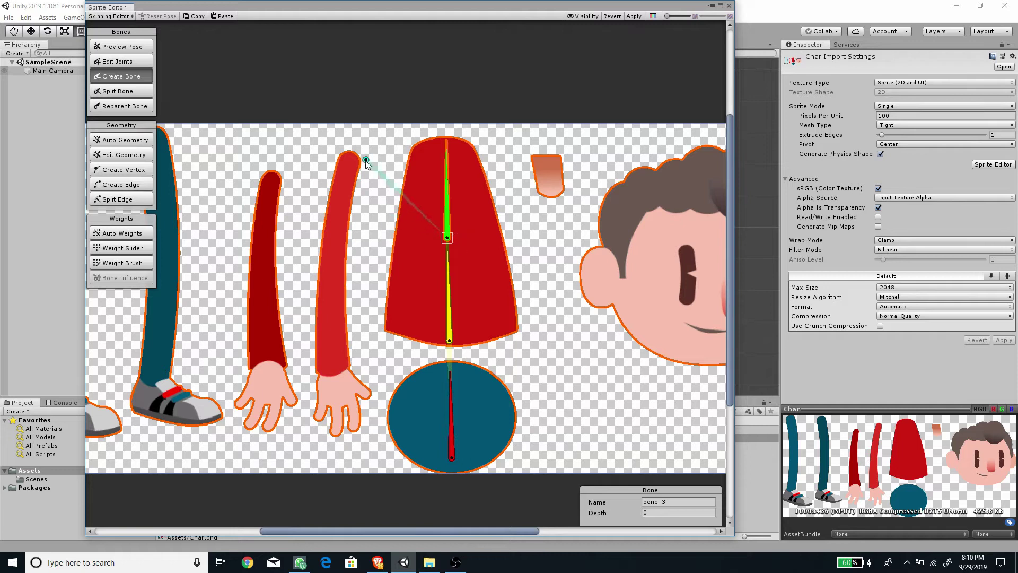
{"action": "left_click", "coordinate": [447, 140]}
{"action": "left_click", "coordinate": [348, 159]}
{"action": "left_click", "coordinate": [329, 268]}
{"action": "left_click", "coordinate": [333, 368]}
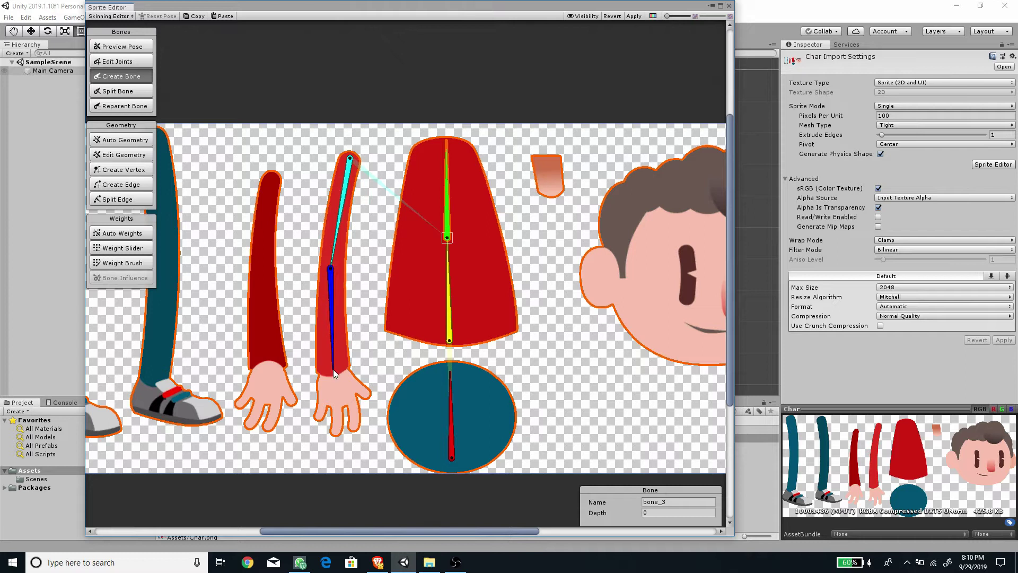
{"action": "left_click", "coordinate": [340, 399]}
{"action": "right_click", "coordinate": [343, 405]}
Create a three-bone chain down the dark red arm from shoulder to hand, also parented to the upper torso bone
{"action": "left_click", "coordinate": [272, 177]}
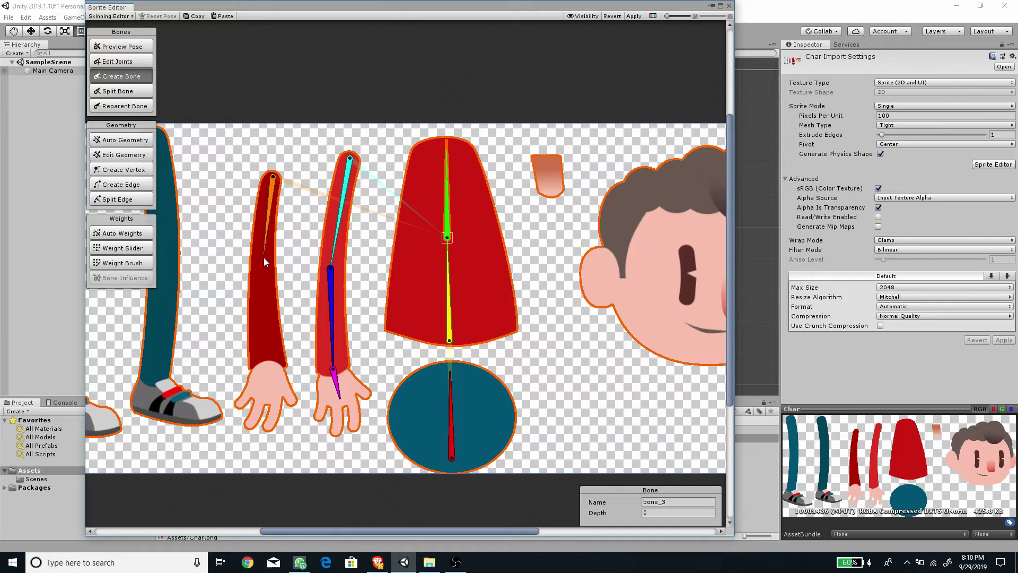
{"action": "left_click", "coordinate": [261, 275]}
{"action": "left_click", "coordinate": [267, 366]}
{"action": "left_click", "coordinate": [265, 395]}
{"action": "left_click", "coordinate": [316, 405]}
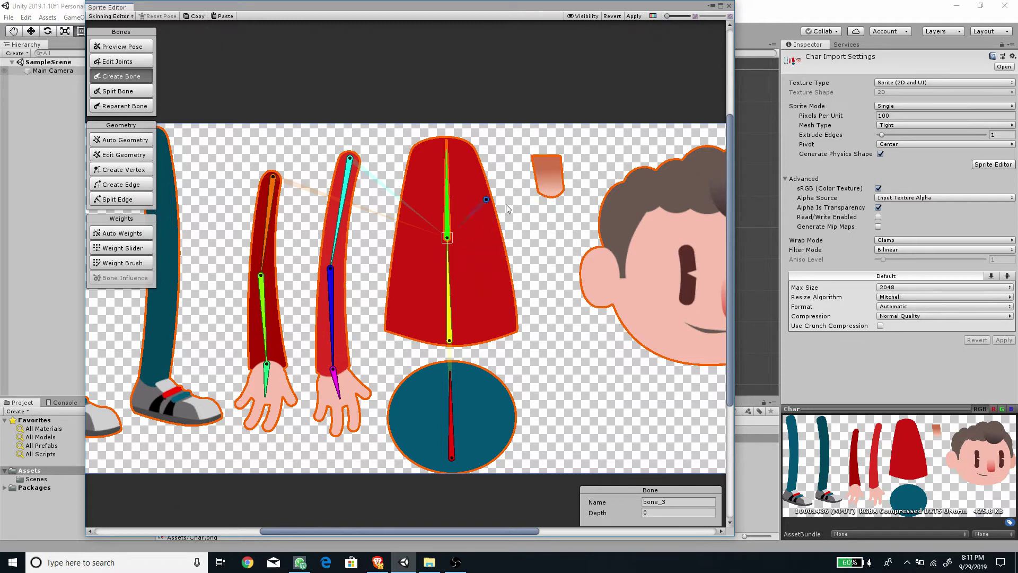
Finish the neck bone and create a head bone from chin to hair, parented to the neck bone
{"action": "left_click", "coordinate": [549, 158]}
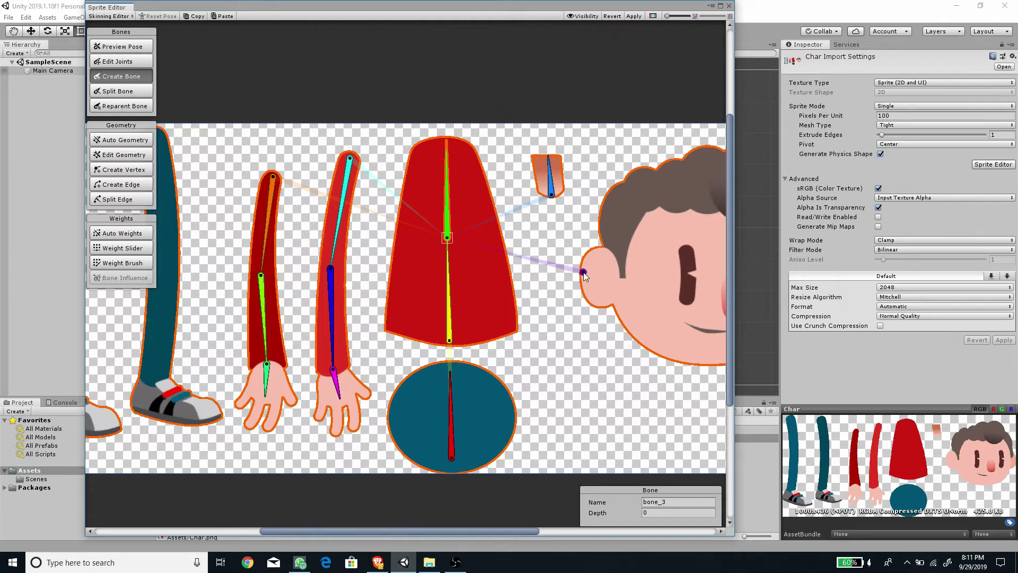
{"action": "middle_click_drag", "start_coordinate": [590, 283], "coordinate": [441, 314]}
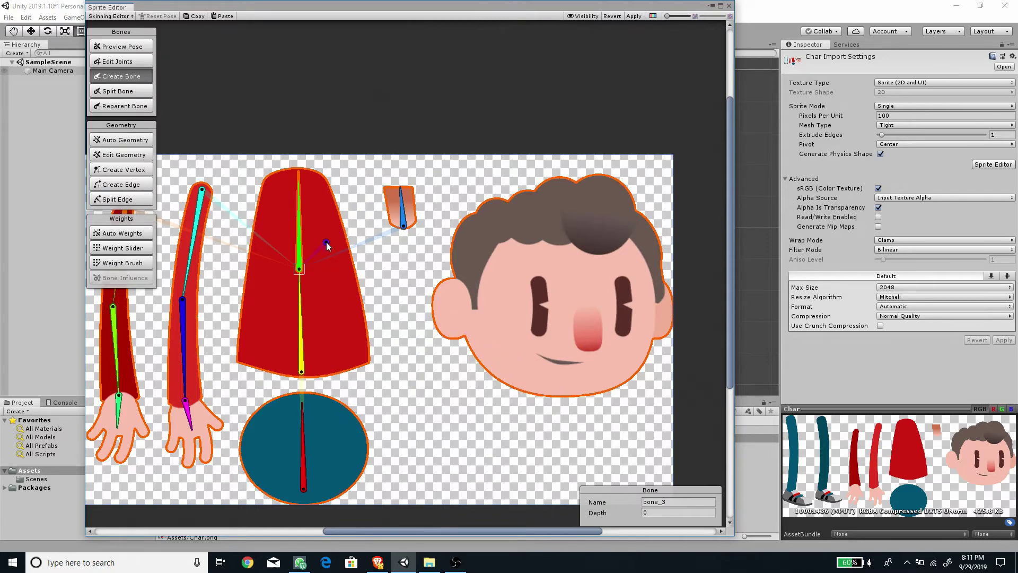
{"action": "left_click", "coordinate": [403, 227]}
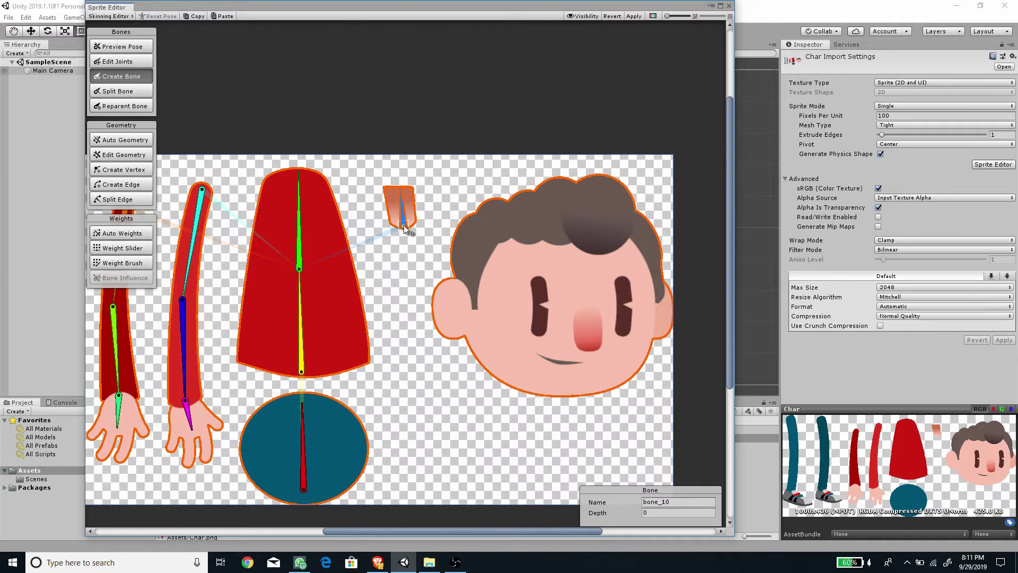
{"action": "left_click", "coordinate": [553, 392]}
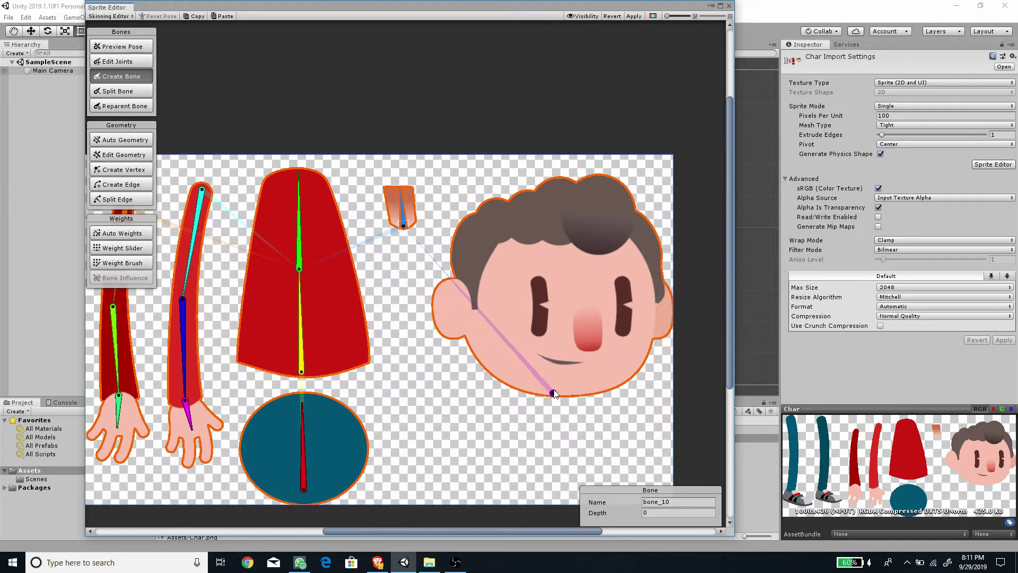
{"action": "left_click", "coordinate": [561, 212]}
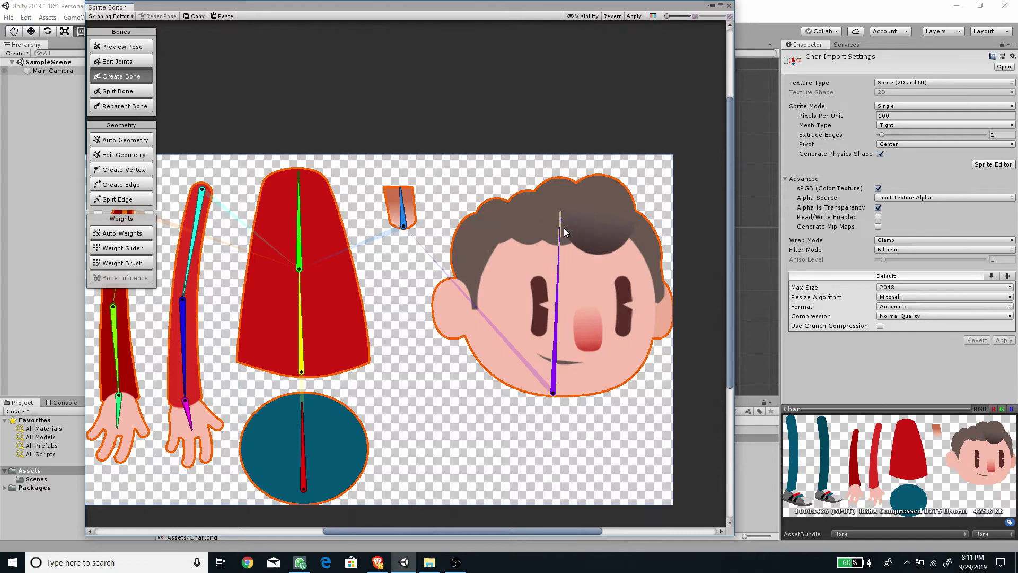
Create a three-bone chain down the dark teal leg for thigh, lower leg and foot, parented to the hip bone
{"action": "scroll", "coordinate": [483, 261], "scroll_direction": "down", "scroll_amount": 2}
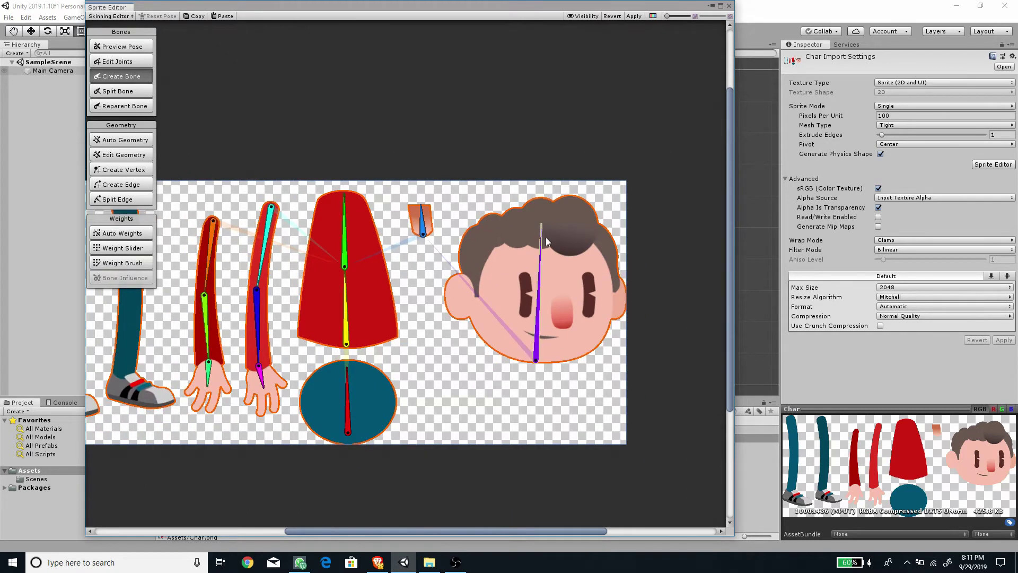
{"action": "middle_click_drag", "start_coordinate": [378, 317], "coordinate": [519, 261]}
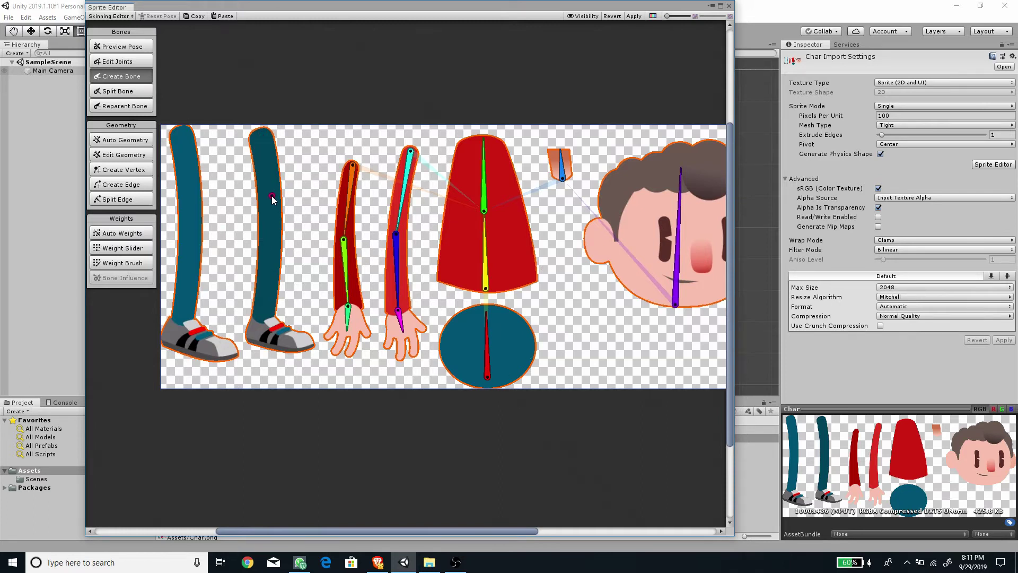
{"action": "left_click", "coordinate": [487, 382]}
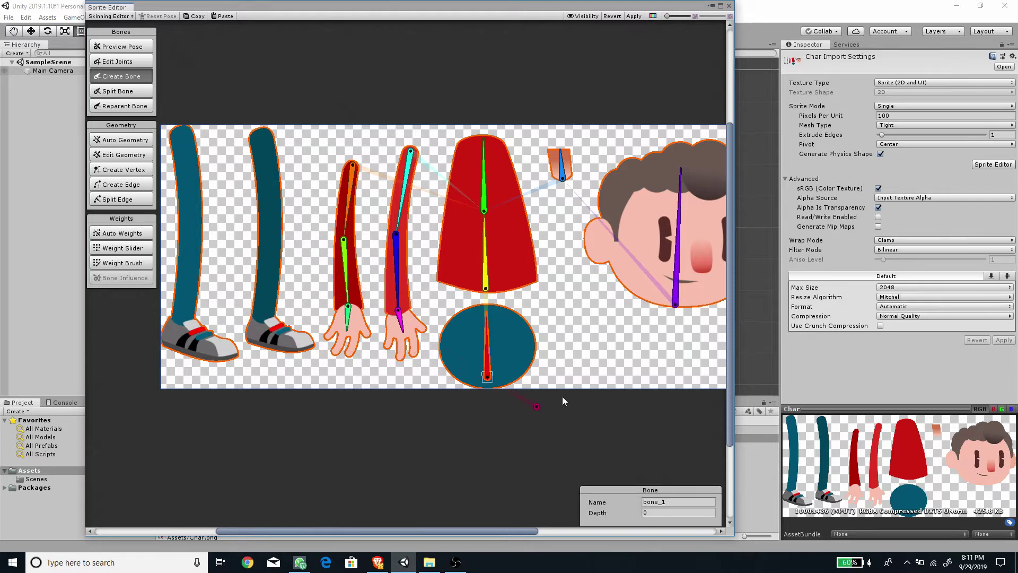
{"action": "left_click", "coordinate": [262, 137]}
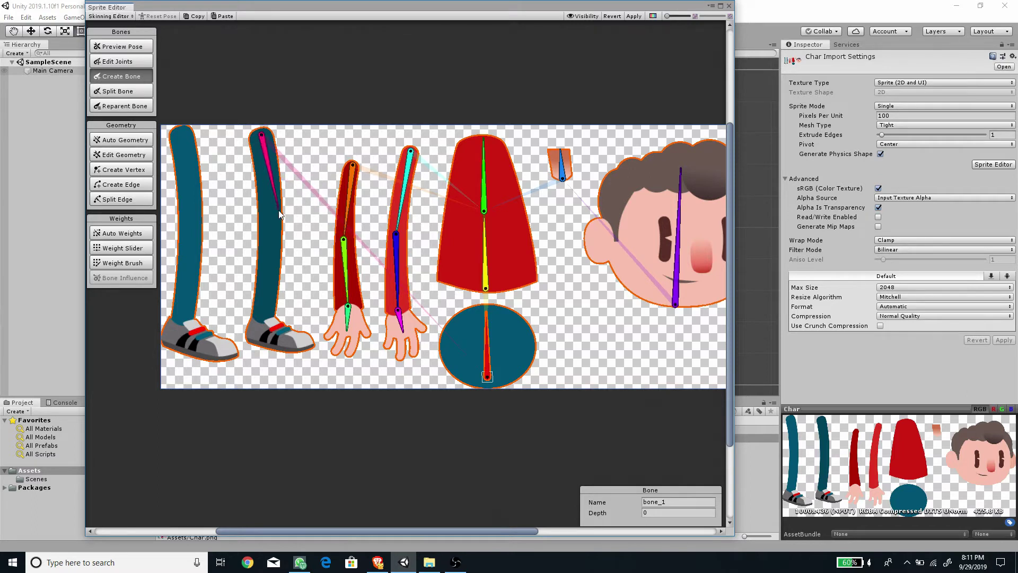
{"action": "left_click", "coordinate": [271, 228]}
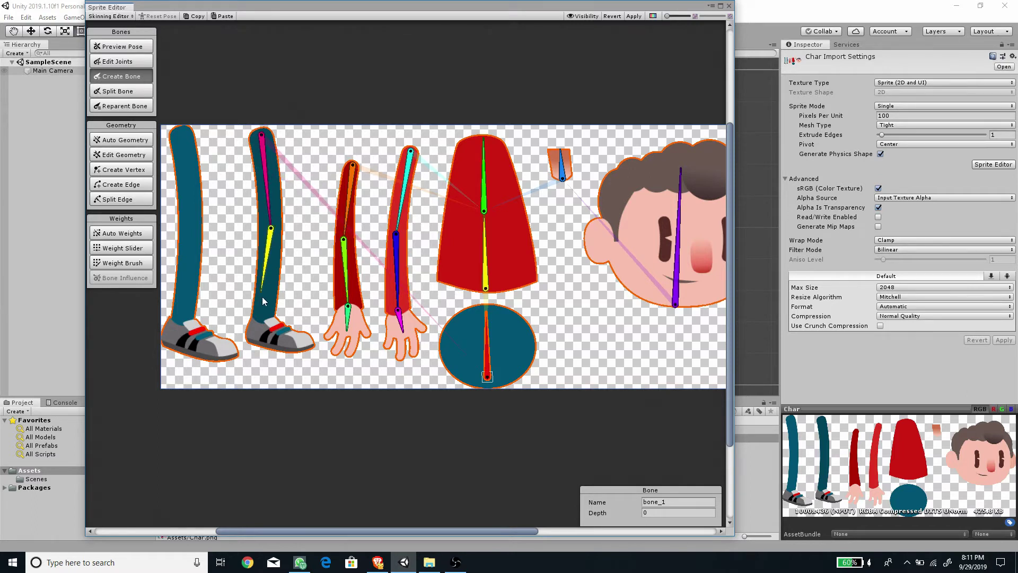
{"action": "left_click", "coordinate": [261, 330]}
{"action": "left_click", "coordinate": [303, 341]}
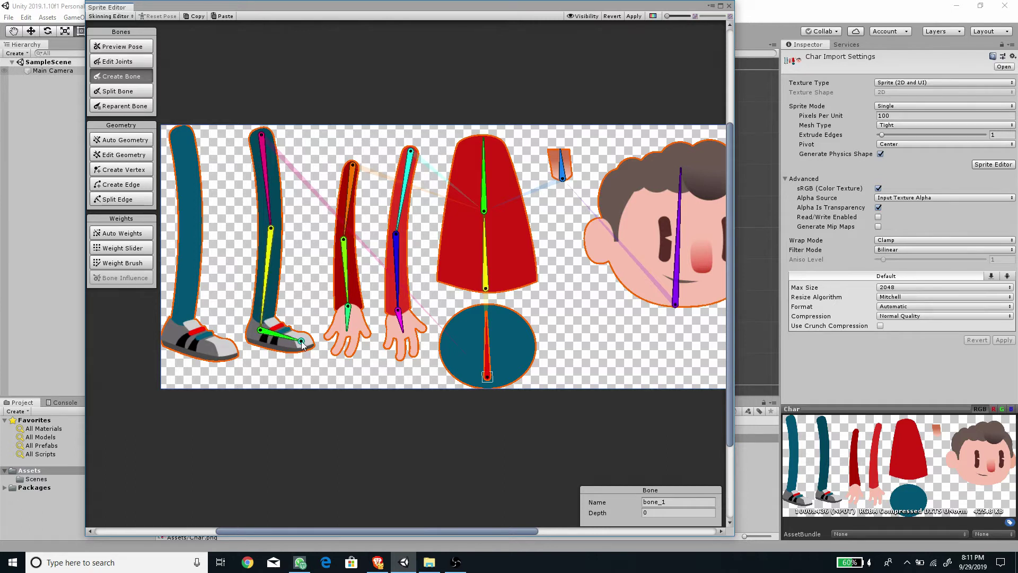
Create a three-bone chain down the lighter teal leg from thigh to toe, also parented to the hip bone, and end bone creation
{"action": "left_click", "coordinate": [167, 134]}
{"action": "left_click", "coordinate": [180, 133]}
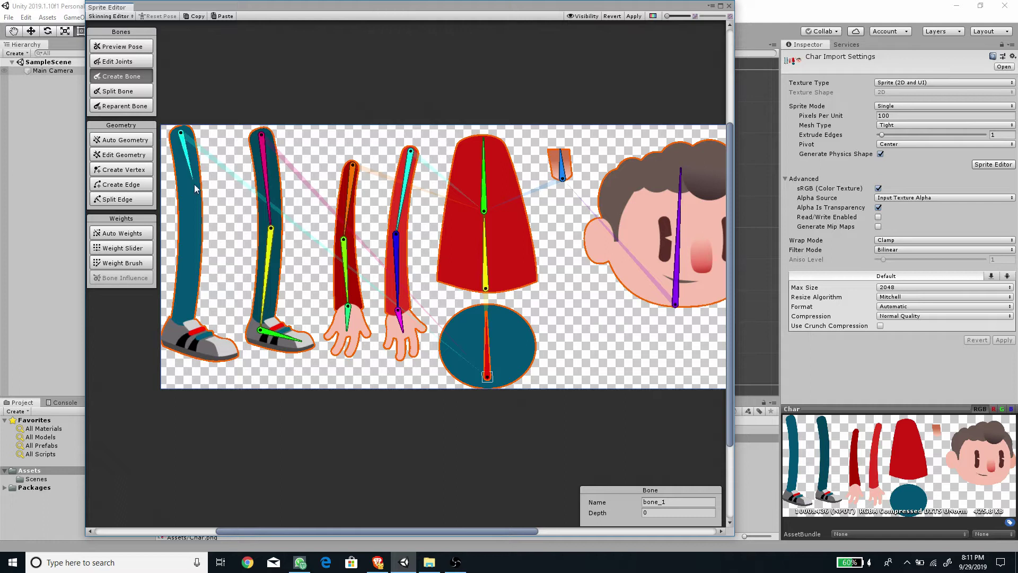
{"action": "left_click", "coordinate": [192, 230]}
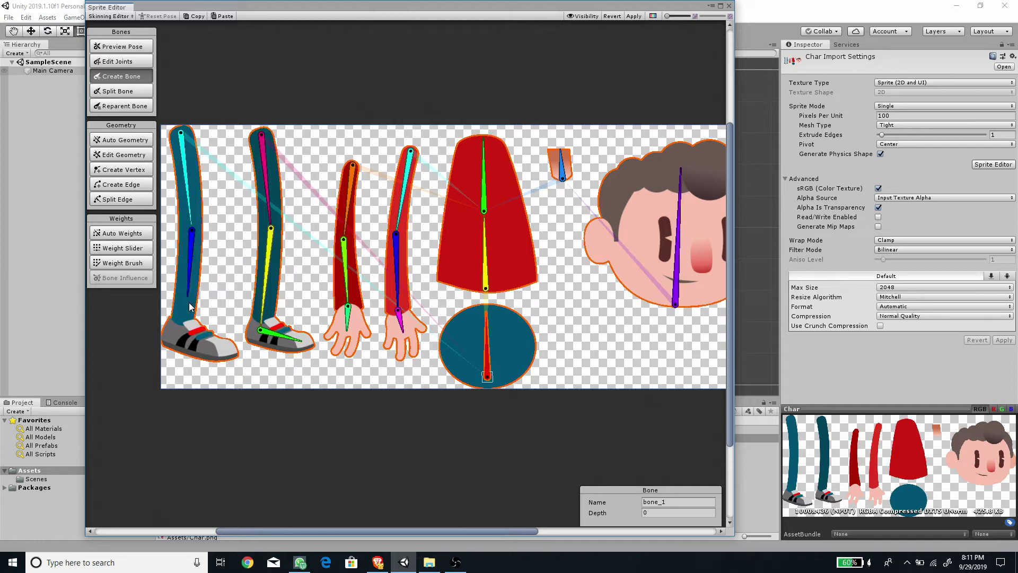
{"action": "left_click", "coordinate": [175, 336]}
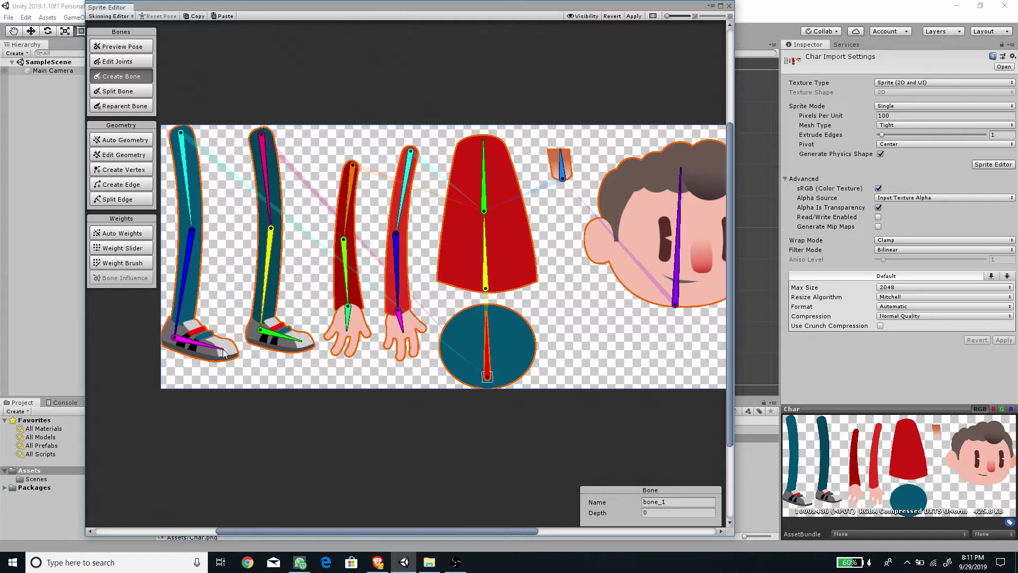
{"action": "left_click", "coordinate": [226, 350]}
{"action": "key", "text": "Escape"}
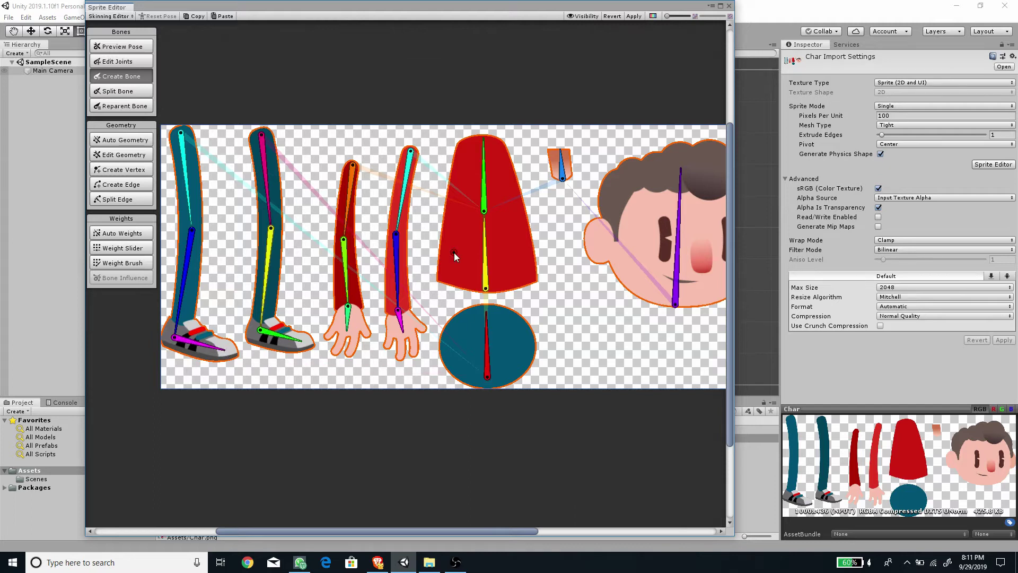
Rename the bone inside the face as Head and the neck piece's bone as Neck
{"action": "scroll", "coordinate": [454, 257], "scroll_direction": "down", "scroll_amount": 1}
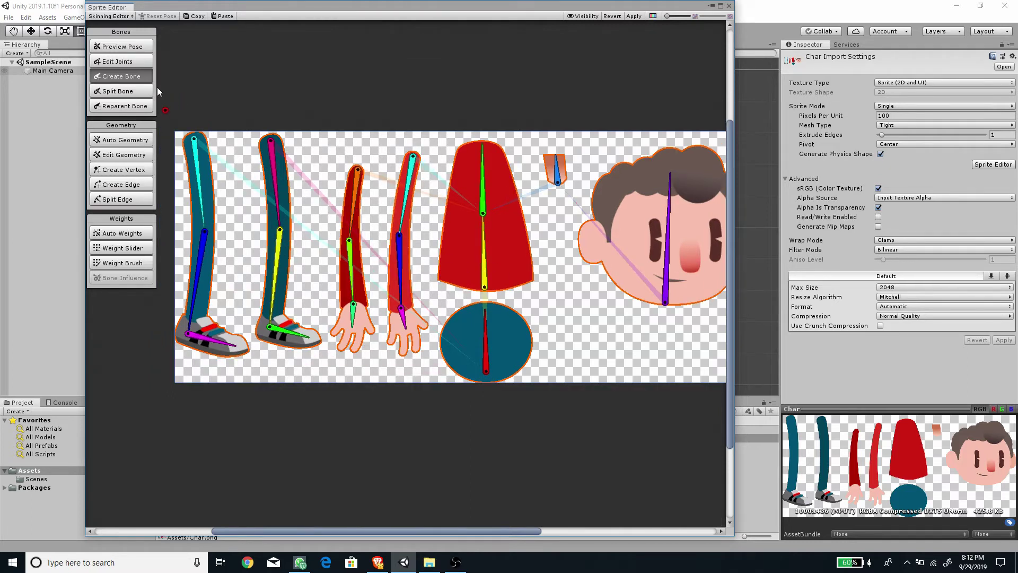
{"action": "left_click", "coordinate": [113, 62]}
{"action": "middle_click_drag", "start_coordinate": [525, 271], "coordinate": [447, 284]}
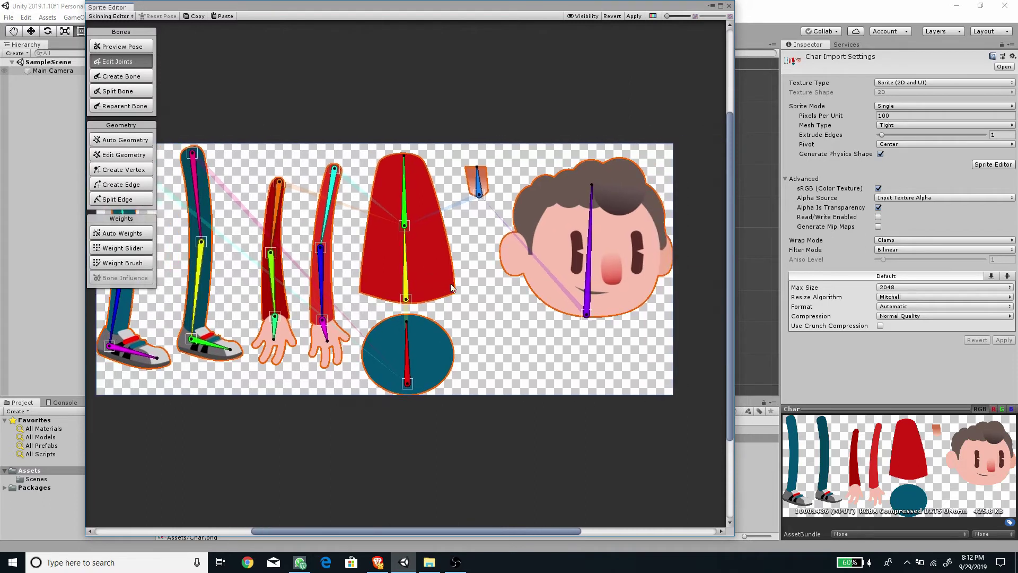
{"action": "left_click", "coordinate": [589, 265]}
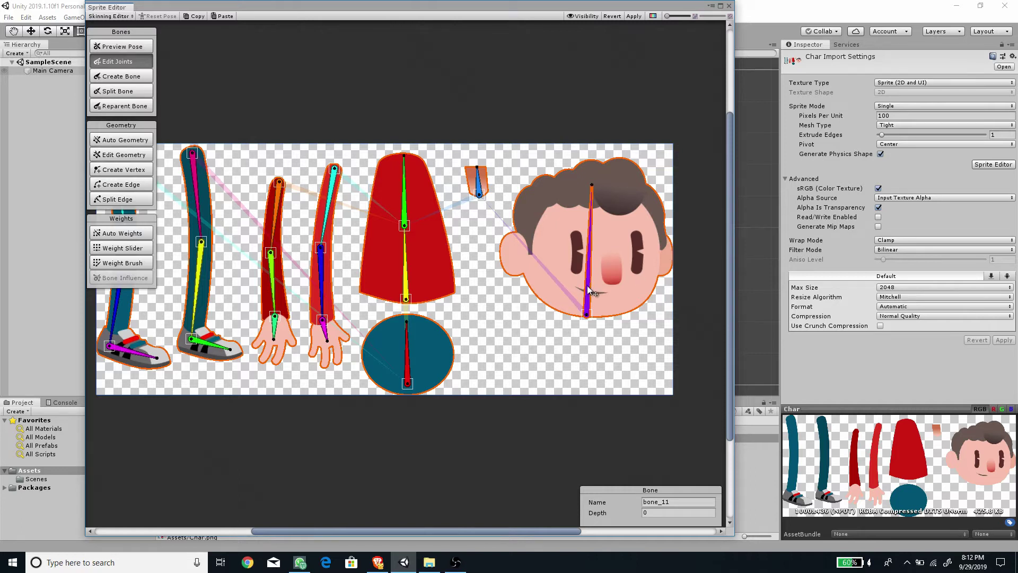
{"action": "left_click", "coordinate": [663, 502]}
{"action": "type", "text": "Head"}
{"action": "middle_click_drag", "start_coordinate": [506, 174], "coordinate": [572, 205]}
{"action": "left_click", "coordinate": [542, 220]}
{"action": "left_click", "coordinate": [670, 501]}
{"action": "type", "text": "Neck"}
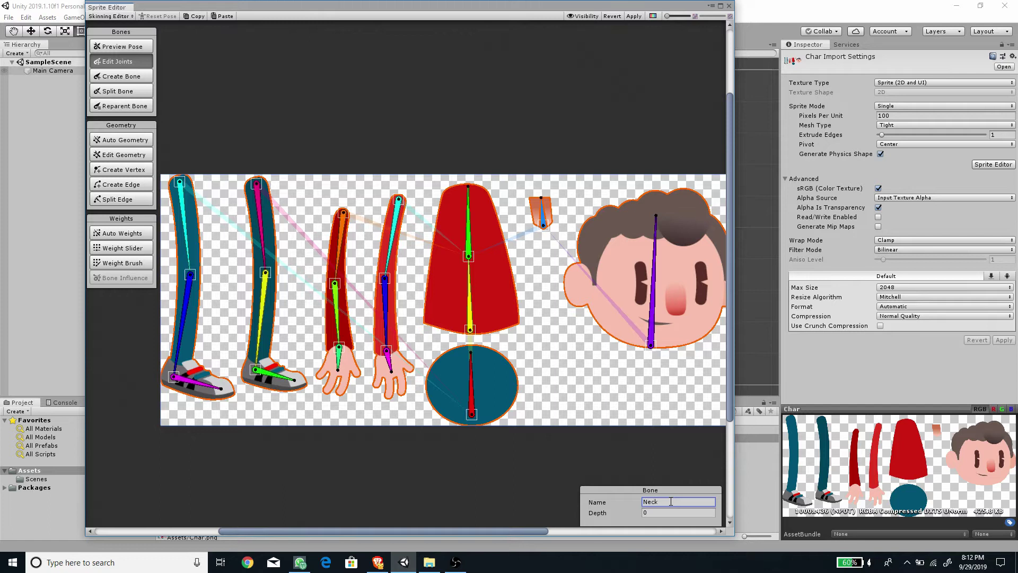
Rename the upper torso bone as Chest and the lower torso bone as Tummy
{"action": "left_click", "coordinate": [468, 228]}
{"action": "left_click", "coordinate": [685, 504]}
{"action": "type", "text": "Chest"}
{"action": "left_click", "coordinate": [468, 297]}
Rename the bright red arm's lower bones R_ForeArm and R_Hand, and the dark red arm's bones L_UpperArm, L_ForeArm and L_Hand
{"action": "left_click", "coordinate": [384, 318]}
{"action": "left_click", "coordinate": [389, 365]}
{"action": "left_click", "coordinate": [342, 244]}
{"action": "left_click", "coordinate": [679, 502]}
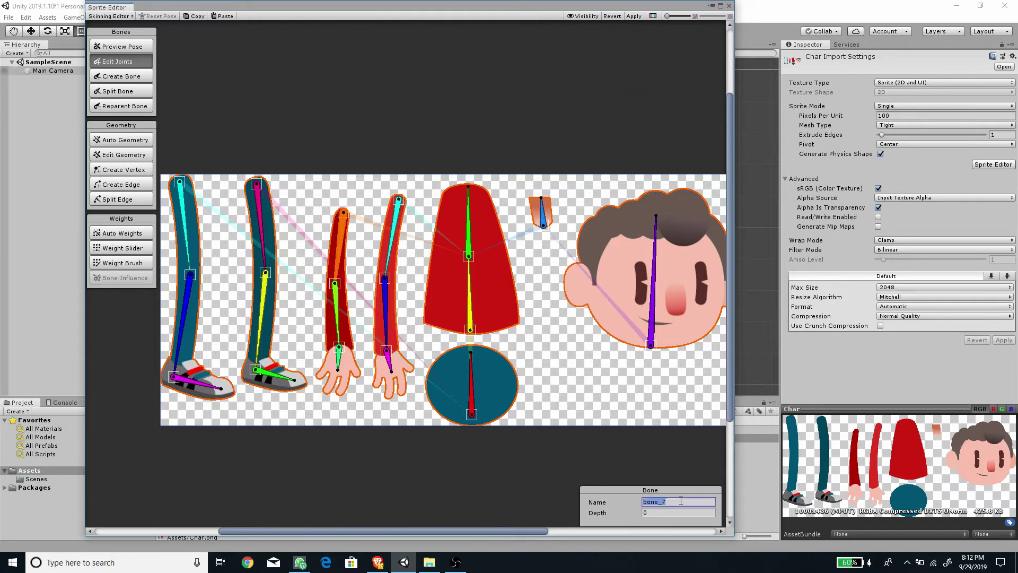
{"action": "left_click", "coordinate": [336, 315]}
{"action": "left_click", "coordinate": [685, 505]}
{"action": "left_click", "coordinate": [339, 356]}
{"action": "left_click", "coordinate": [676, 499]}
{"action": "type", "text": "L_Hand"}
Rename the dark teal leg's thigh and lower-leg bones L_Thigh and L_Knee, and the lighter leg's thigh bone R_Thigh
{"action": "left_click", "coordinate": [261, 228]}
{"action": "left_click", "coordinate": [261, 318]}
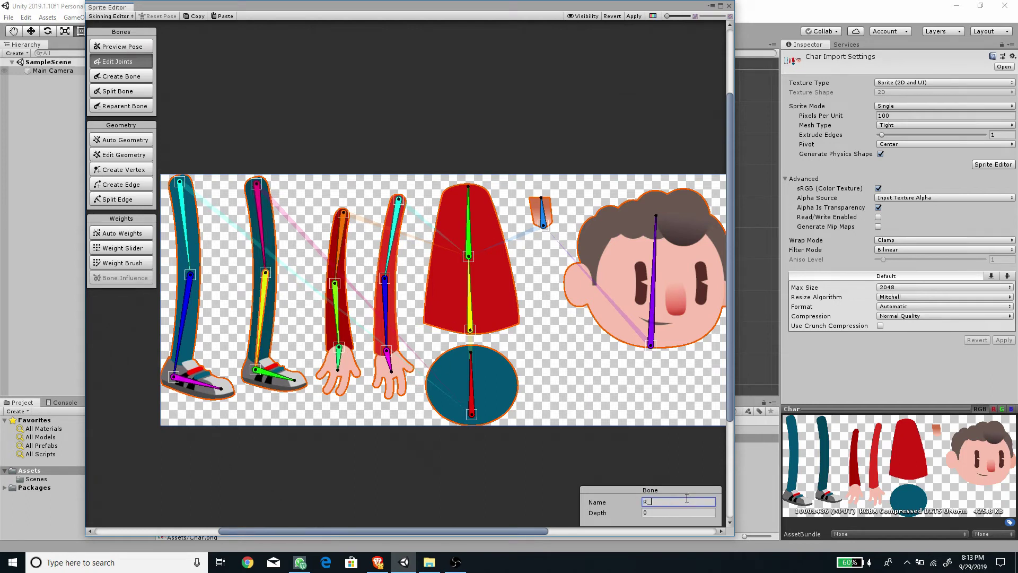
{"action": "left_click", "coordinate": [185, 228]}
{"action": "left_click", "coordinate": [689, 498]}
{"action": "type", "text": "L"}
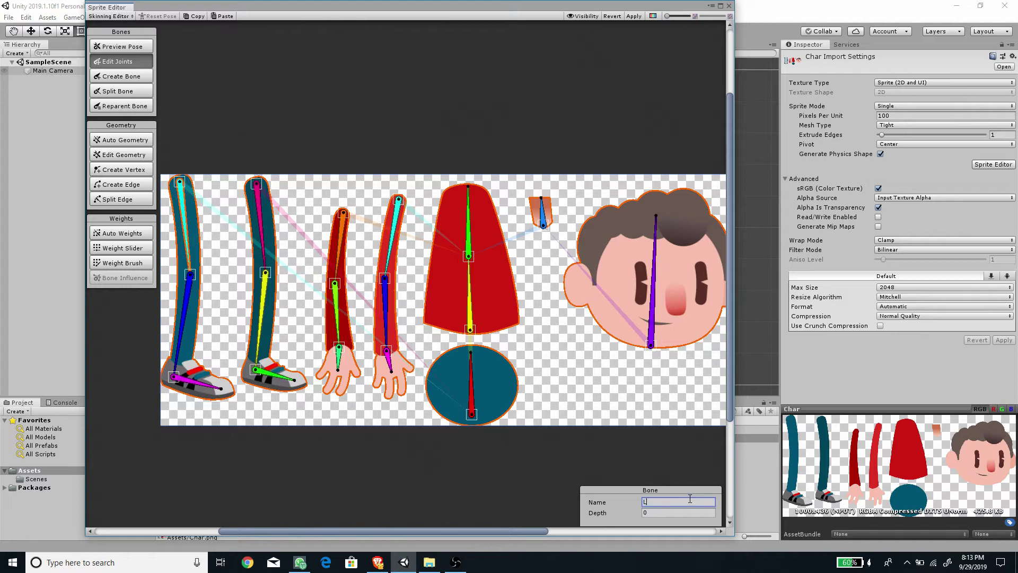
{"action": "left_click", "coordinate": [265, 310]}
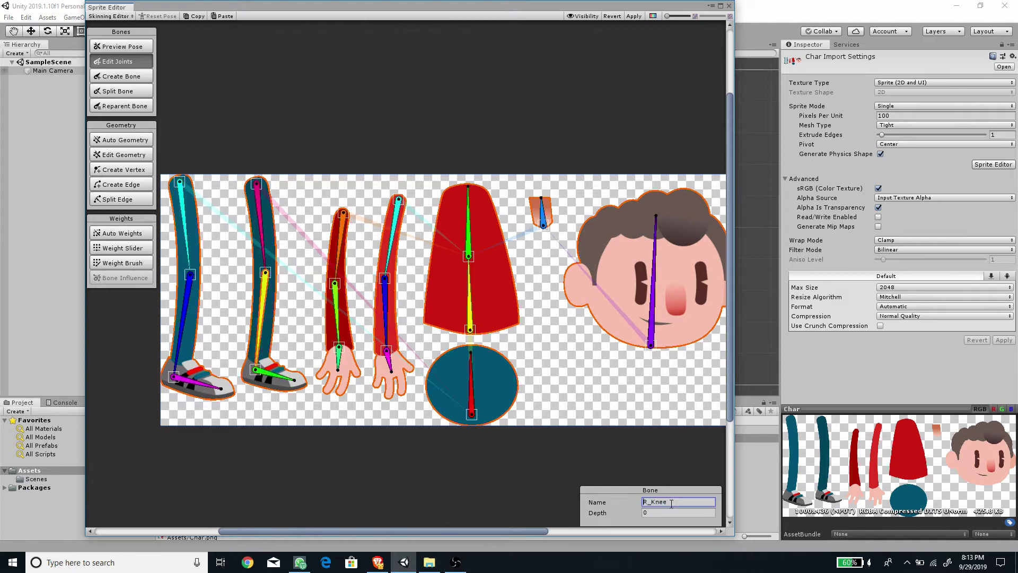
Rename the lighter leg's lower-leg and foot bones R_Knee and R_Foot, and check the dark red arm's upper bone name
{"action": "left_click", "coordinate": [189, 317]}
{"action": "left_click", "coordinate": [672, 498]}
{"action": "type", "text": "R_K"}
{"action": "left_click", "coordinate": [196, 382]}
{"action": "left_click", "coordinate": [678, 500]}
{"action": "type", "text": "R_Fe"}
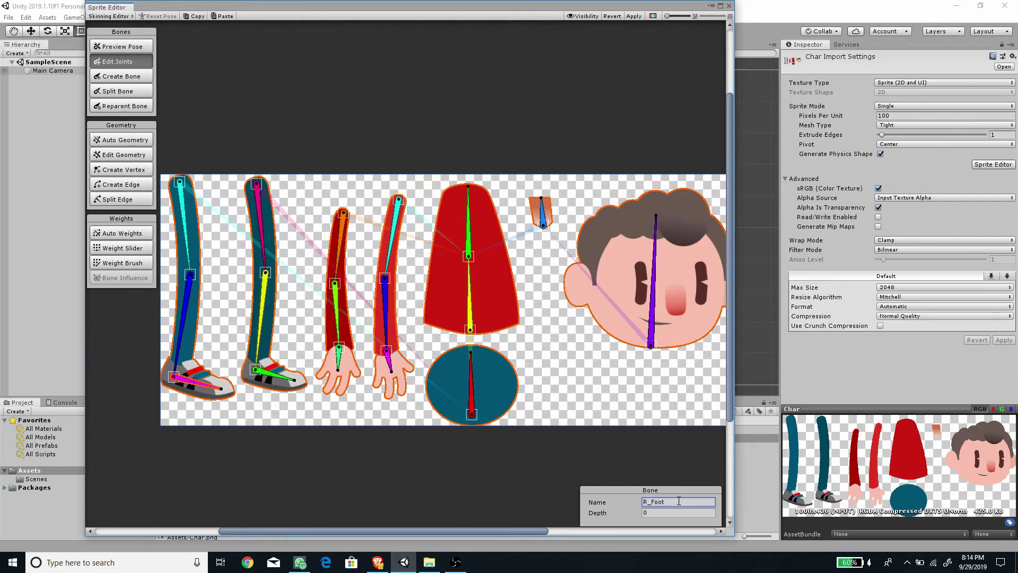
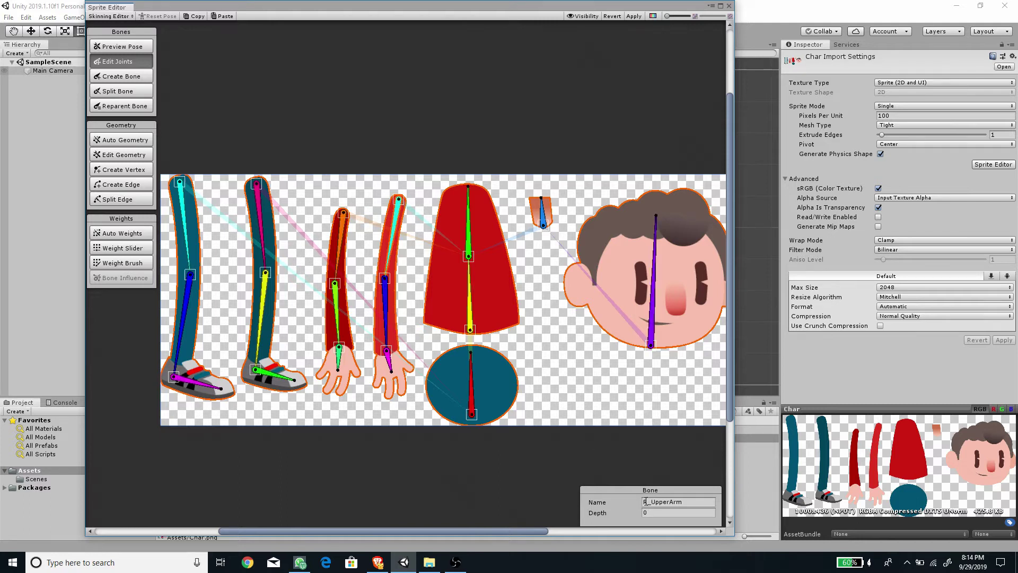
{"action": "left_click", "coordinate": [339, 249]}
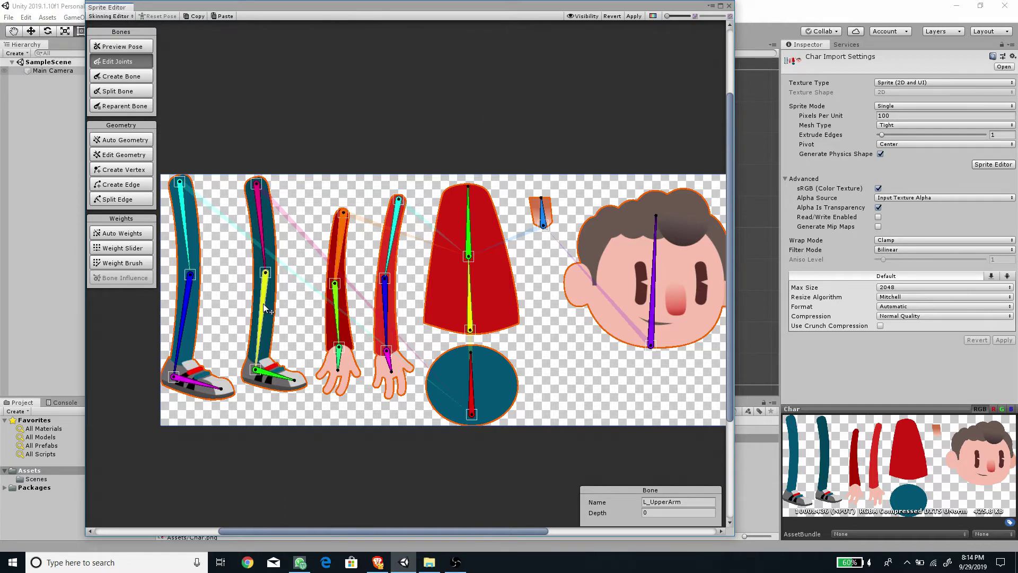
Generate auto geometry with weights for the sprite using outline detail 80, alpha tolerance 43 and subdivide 100
{"action": "left_click", "coordinate": [114, 140]}
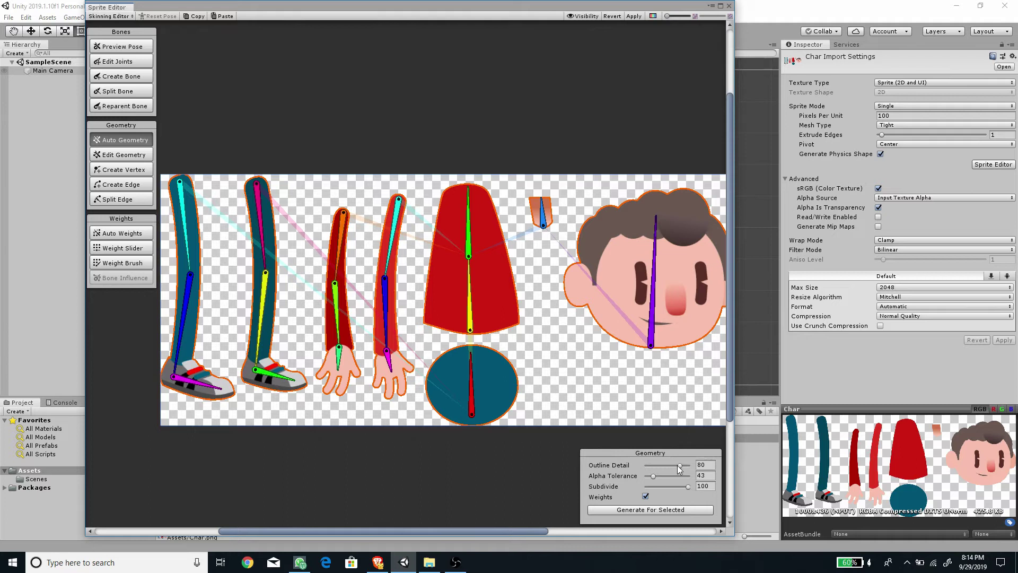
{"action": "left_click_drag", "start_coordinate": [679, 468], "coordinate": [681, 466]}
{"action": "left_click", "coordinate": [646, 510]}
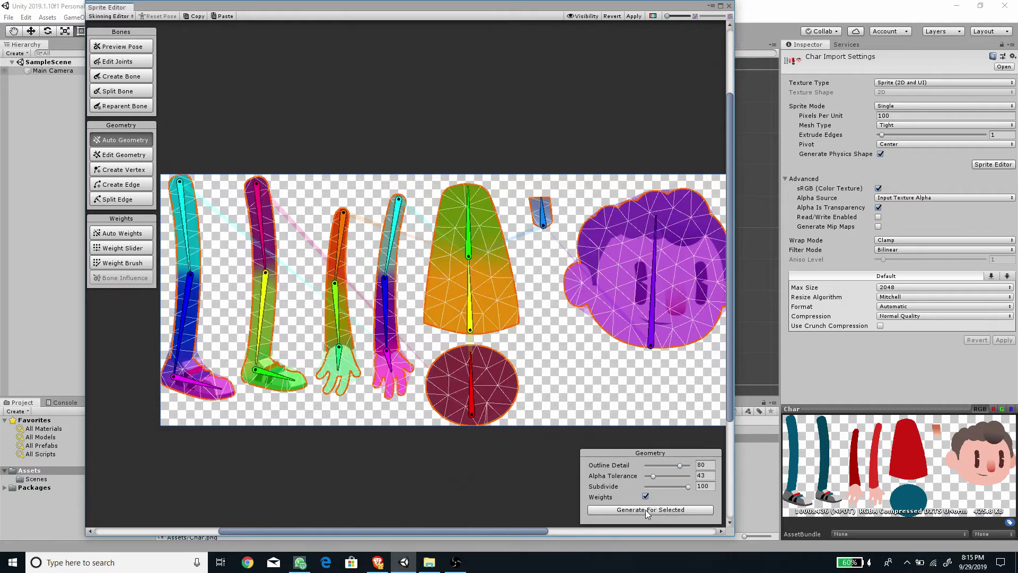
Review the generated mesh and weights, apply the rigging changes and close the Sprite Editor
{"action": "scroll", "coordinate": [623, 348], "scroll_direction": "right", "scroll_amount": 3}
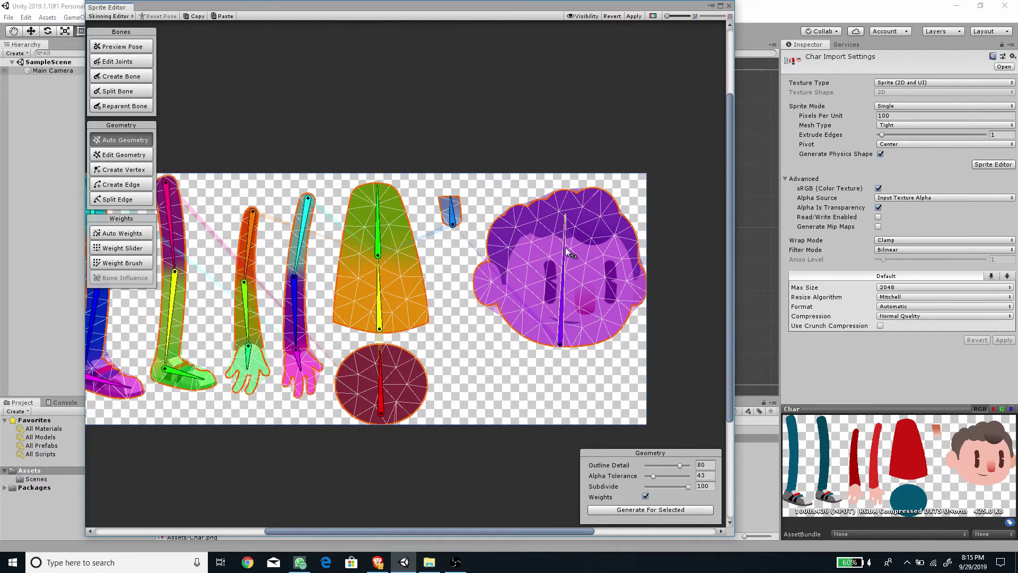
{"action": "scroll", "coordinate": [537, 277], "scroll_direction": "left", "scroll_amount": 4}
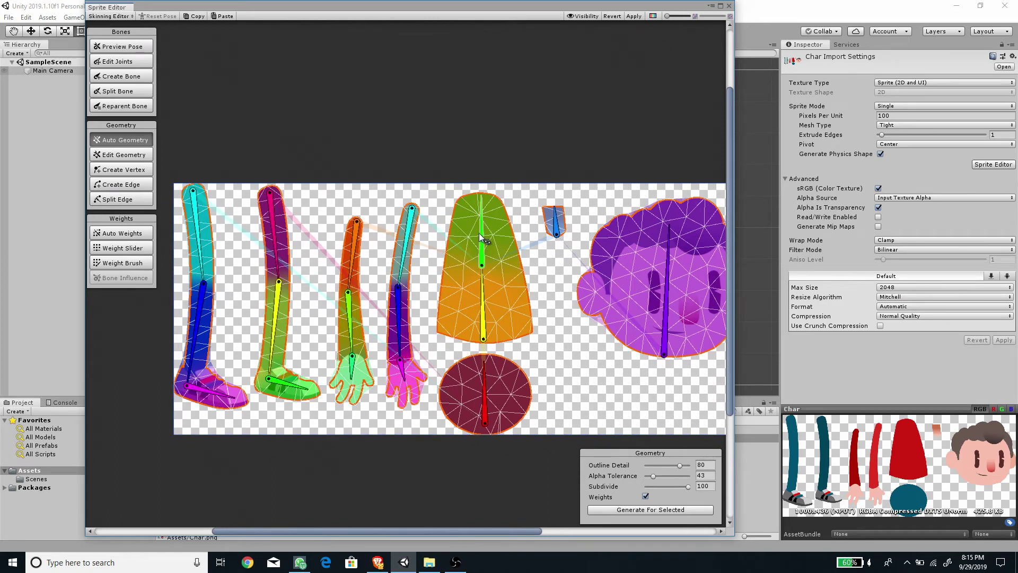
{"action": "middle_click_drag", "start_coordinate": [486, 310], "coordinate": [520, 303]}
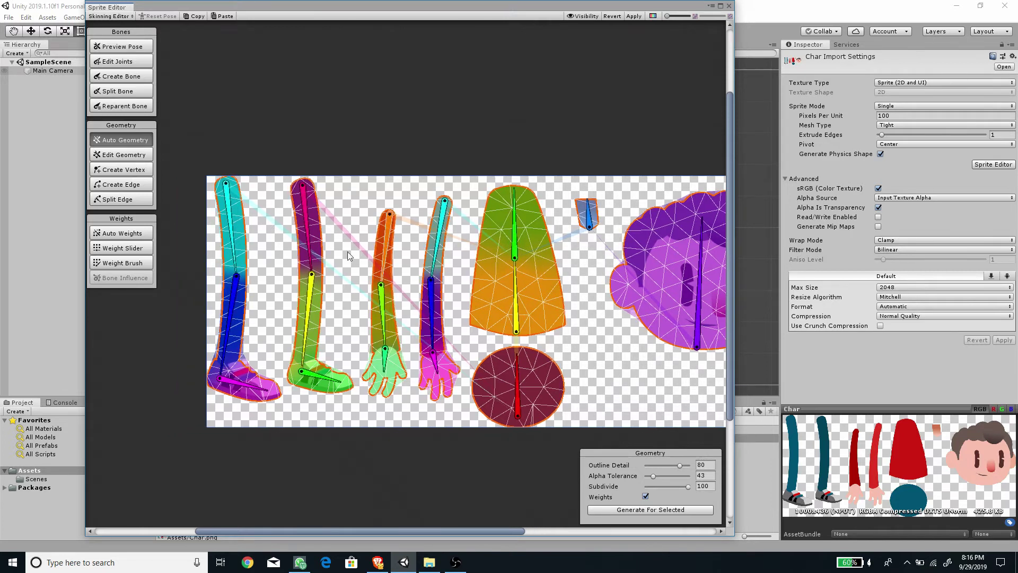
{"action": "middle_click_drag", "start_coordinate": [496, 303], "coordinate": [424, 323]}
{"action": "left_click", "coordinate": [634, 16]}
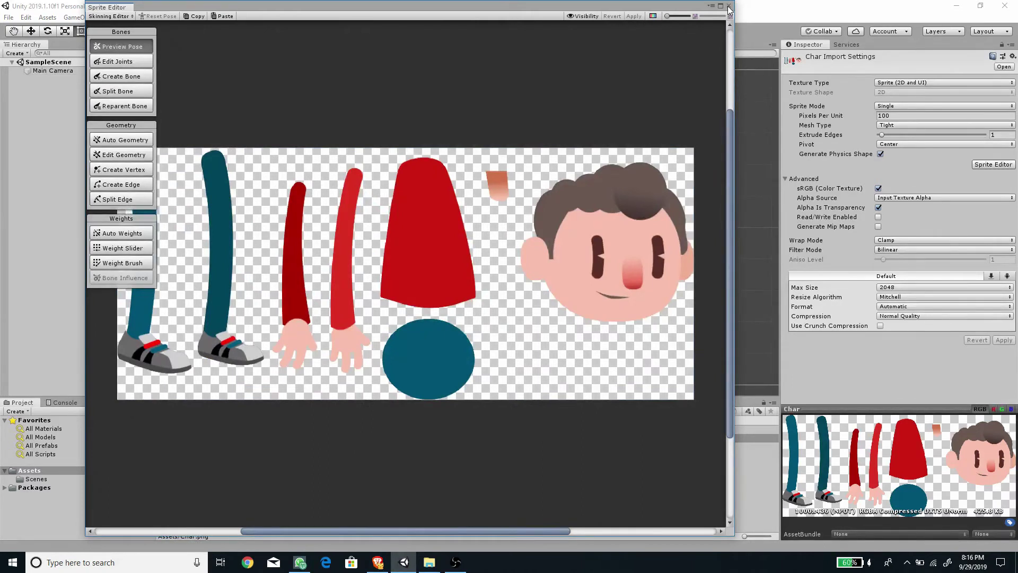
{"action": "left_click", "coordinate": [729, 7]}
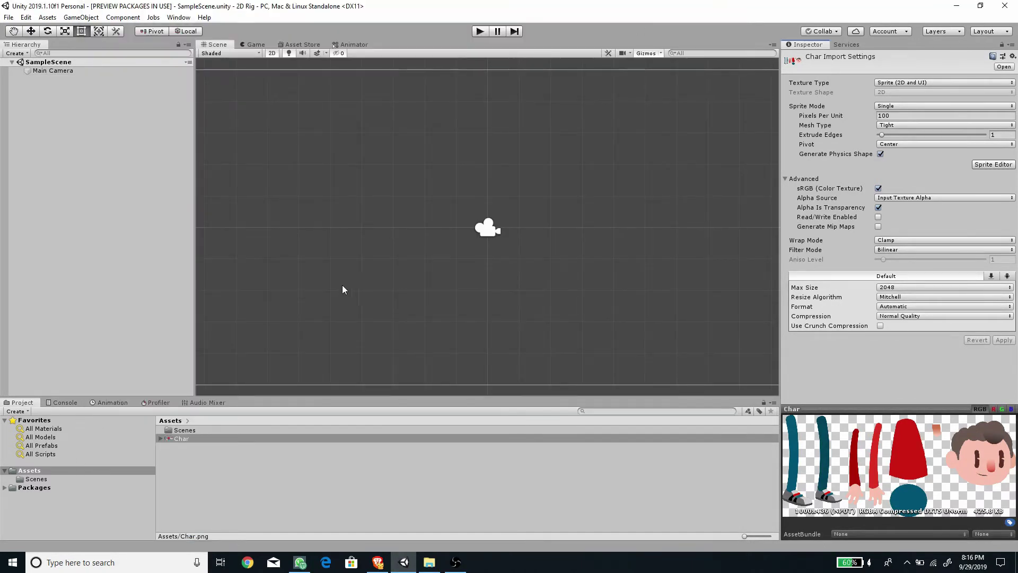
Add the Char sprite from the project assets to SampleScene as a new object
{"action": "left_click", "coordinate": [181, 439]}
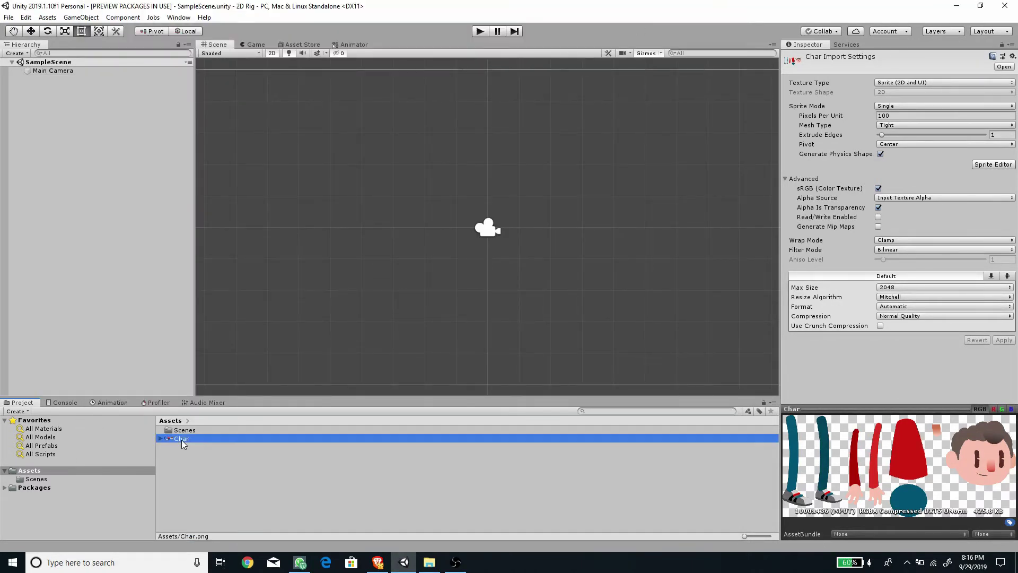
{"action": "left_click_drag", "start_coordinate": [43, 103], "coordinate": [42, 104]}
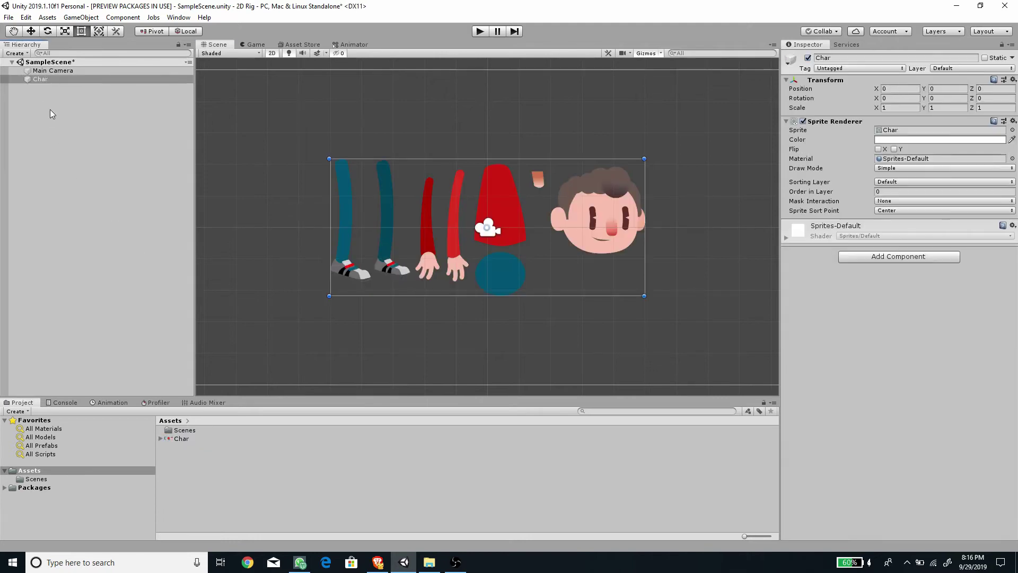
{"action": "scroll", "coordinate": [517, 270], "scroll_direction": "up", "scroll_amount": 3}
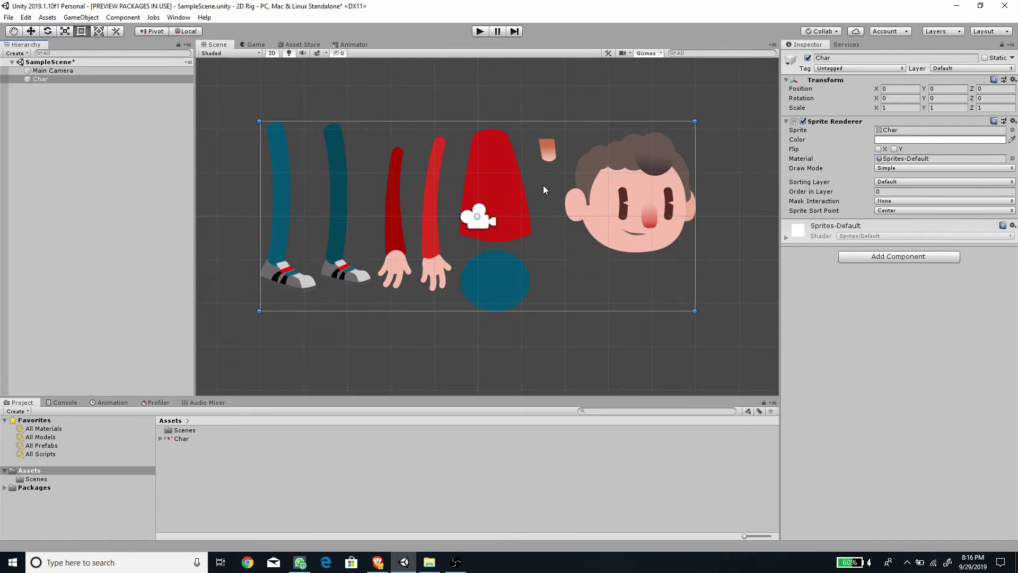
Add a Sprite Skin component to Char, create its bones and expand Char in the scene hierarchy
{"action": "left_click", "coordinate": [860, 259]}
{"action": "type", "text": "skin"}
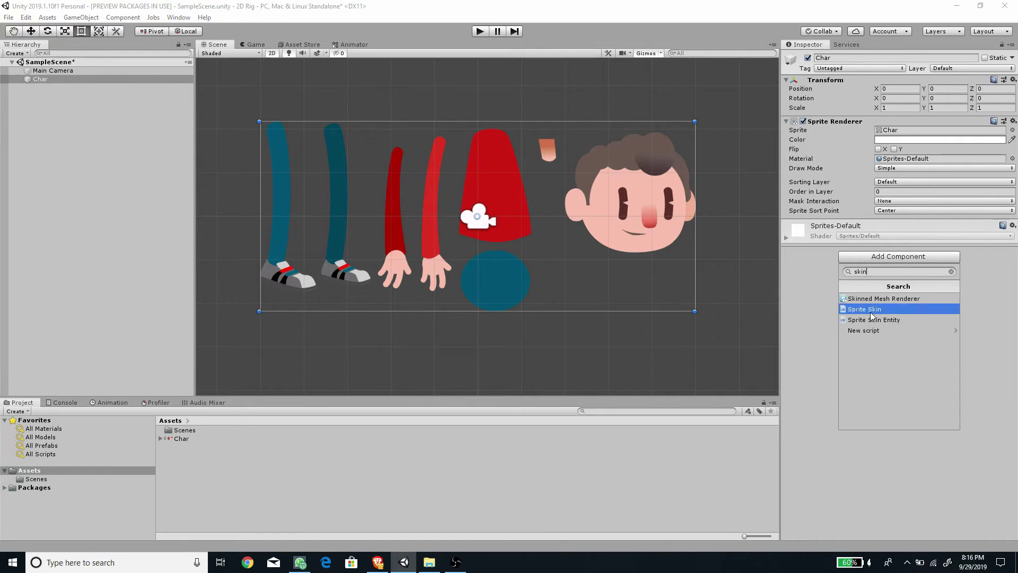
{"action": "left_click", "coordinate": [868, 310]}
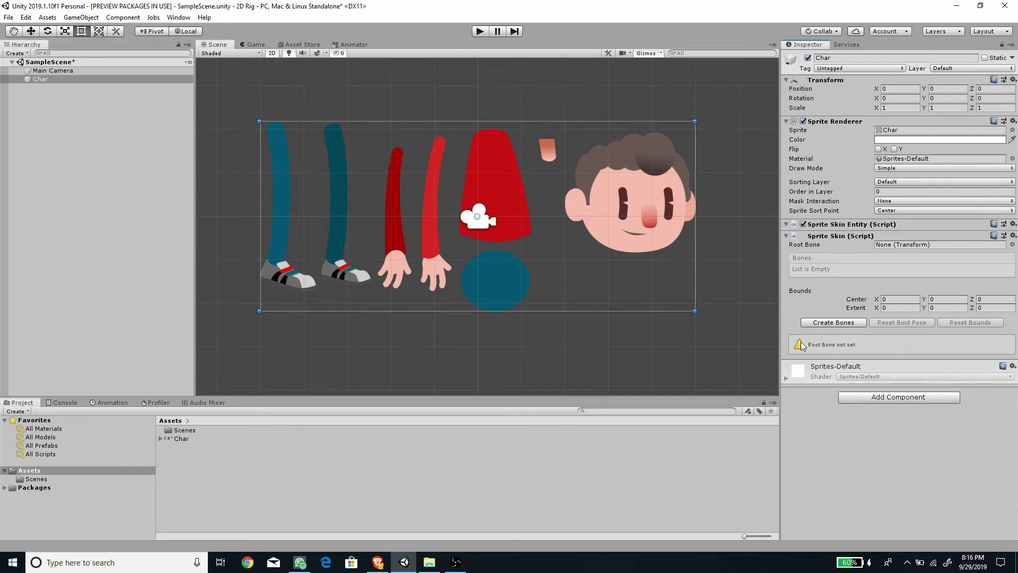
{"action": "left_click", "coordinate": [831, 324]}
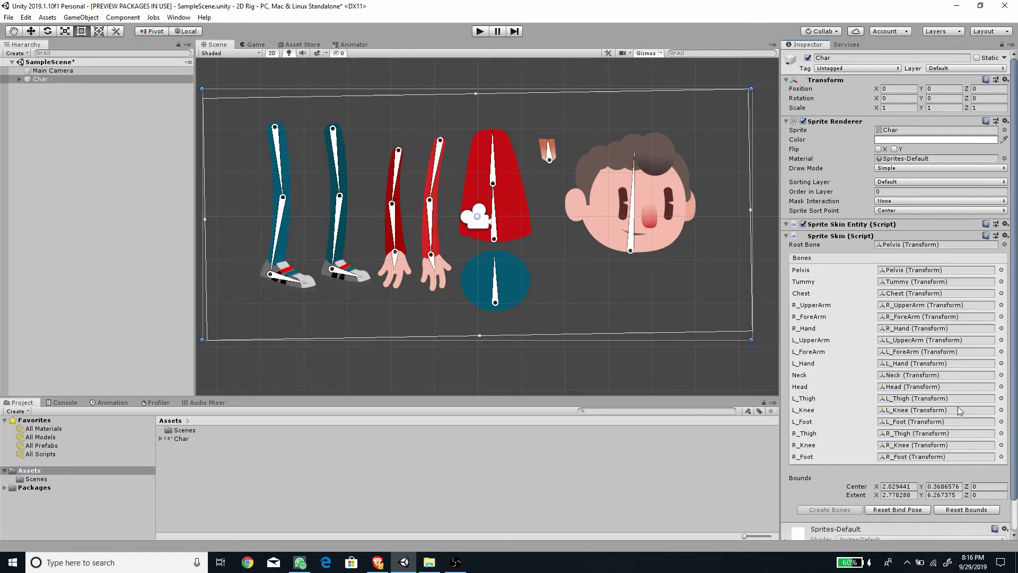
{"action": "left_click", "coordinate": [19, 80]}
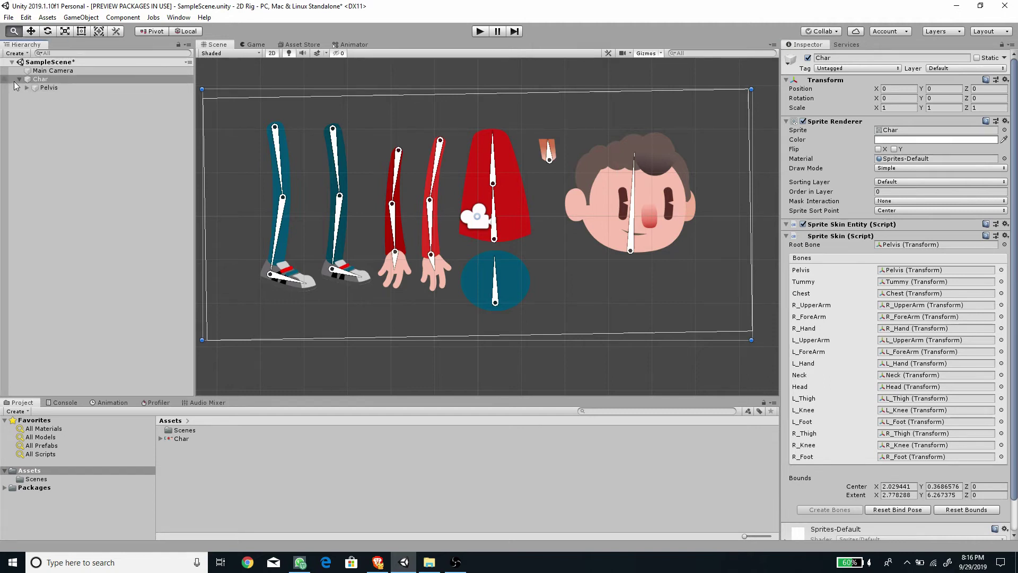
Expand Char's full bone hierarchy, move the Neck bone onto the top of the torso and seat the Head bone on the neck
{"action": "left_click", "coordinate": [26, 87], "text": "alt"}
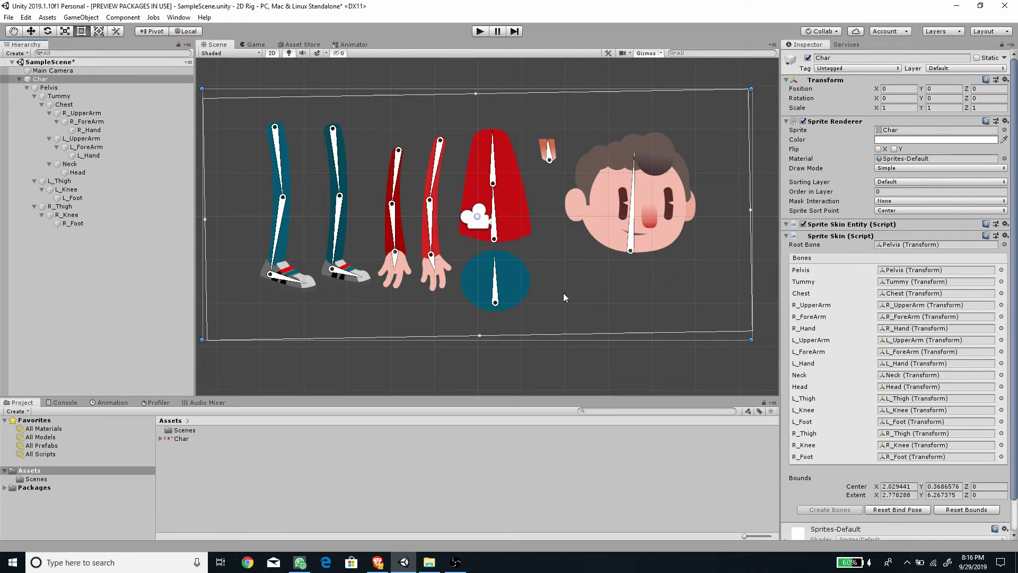
{"action": "scroll", "coordinate": [489, 197], "scroll_direction": "up", "scroll_amount": 2}
{"action": "mouse_move", "coordinate": [528, 191]}
{"action": "middle_mouse_down"}
{"action": "mouse_move", "coordinate": [597, 189]}
{"action": "mouse_move", "coordinate": [546, 187]}
{"action": "middle_mouse_up"}
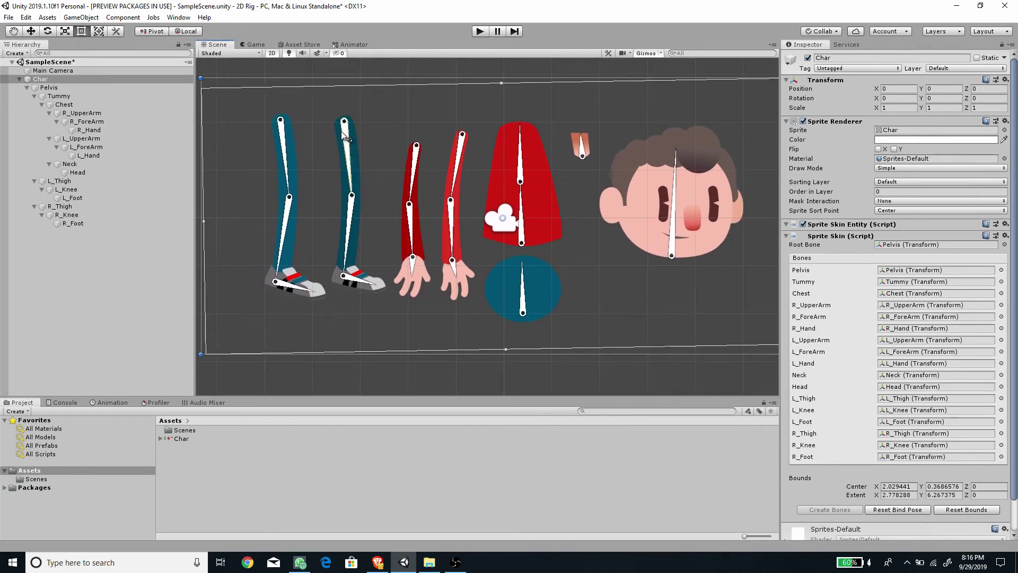
{"action": "left_click_drag", "start_coordinate": [582, 155], "coordinate": [523, 129]}
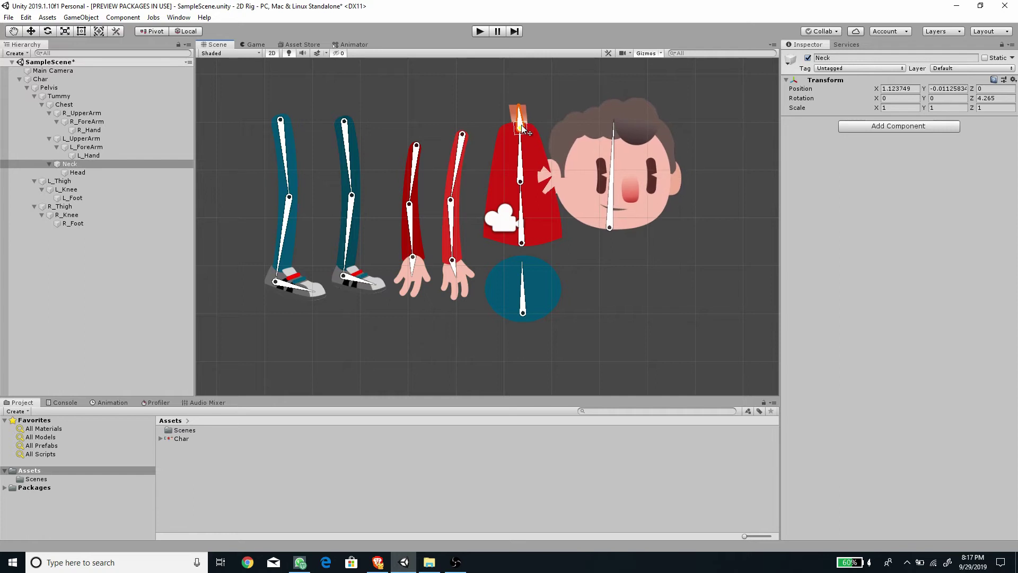
{"action": "middle_click_drag", "start_coordinate": [520, 125], "coordinate": [536, 177]}
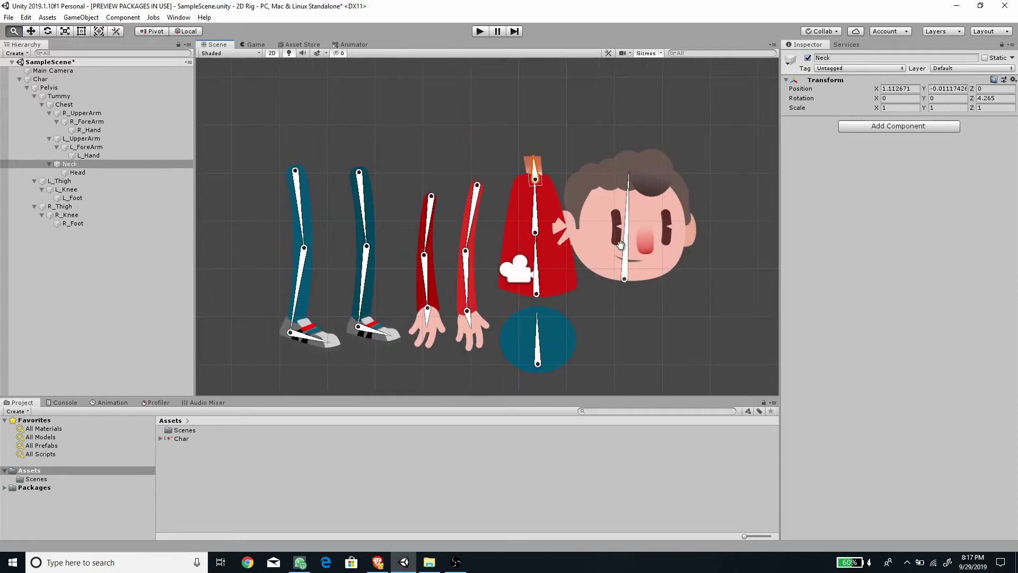
{"action": "left_click", "coordinate": [623, 278]}
{"action": "left_click_drag", "start_coordinate": [623, 278], "coordinate": [531, 161]}
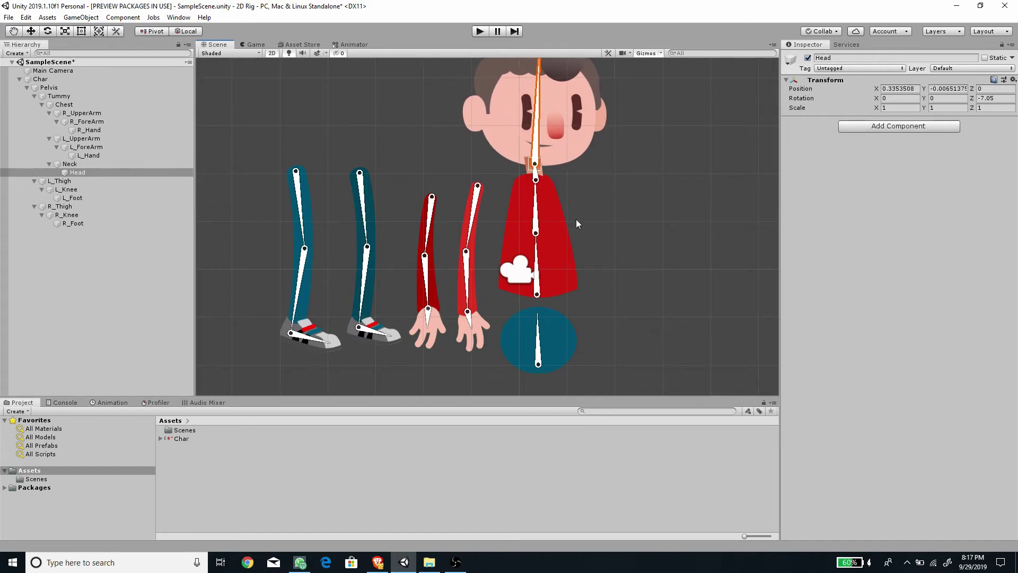
Attach R_UpperArm to its shoulder at about 1.05, 0.43 and rotate it outward to about 160.7 degrees
{"action": "middle_click_drag", "start_coordinate": [583, 222], "coordinate": [544, 199]}
{"action": "left_click", "coordinate": [438, 170]}
{"action": "left_click_drag", "start_coordinate": [437, 169], "coordinate": [472, 168]}
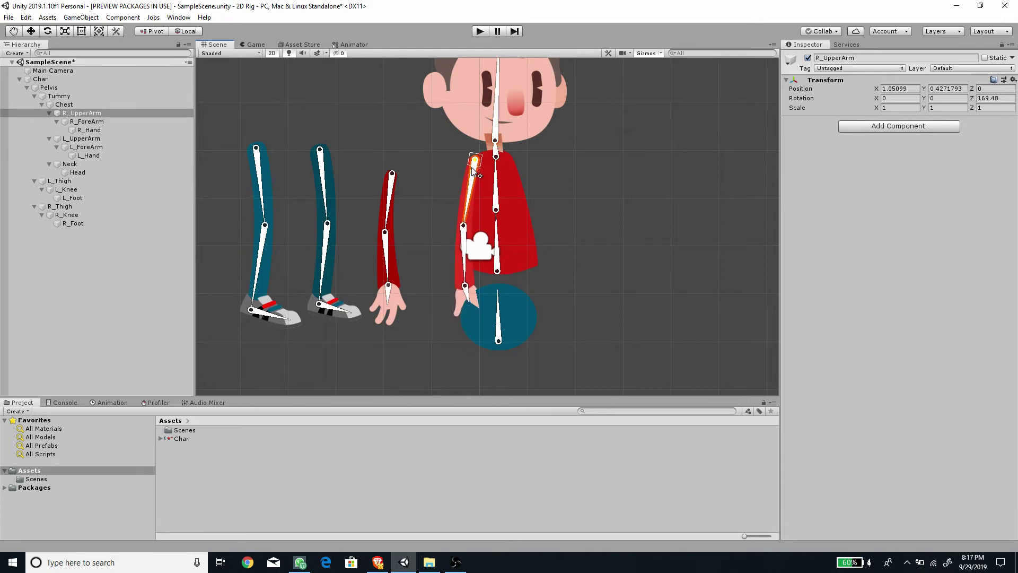
{"action": "left_click", "coordinate": [47, 31]}
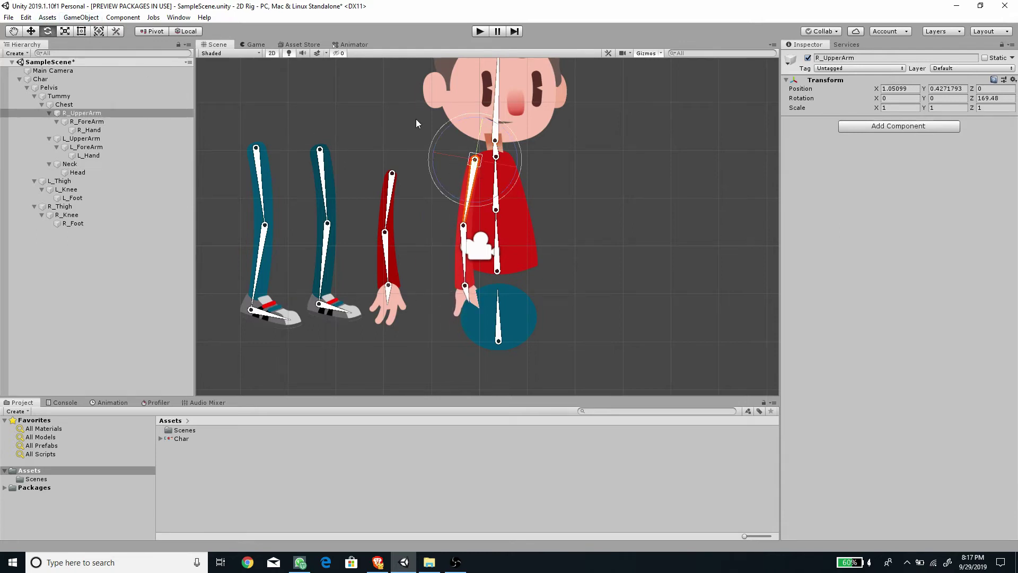
{"action": "left_click_drag", "start_coordinate": [502, 126], "coordinate": [511, 134]}
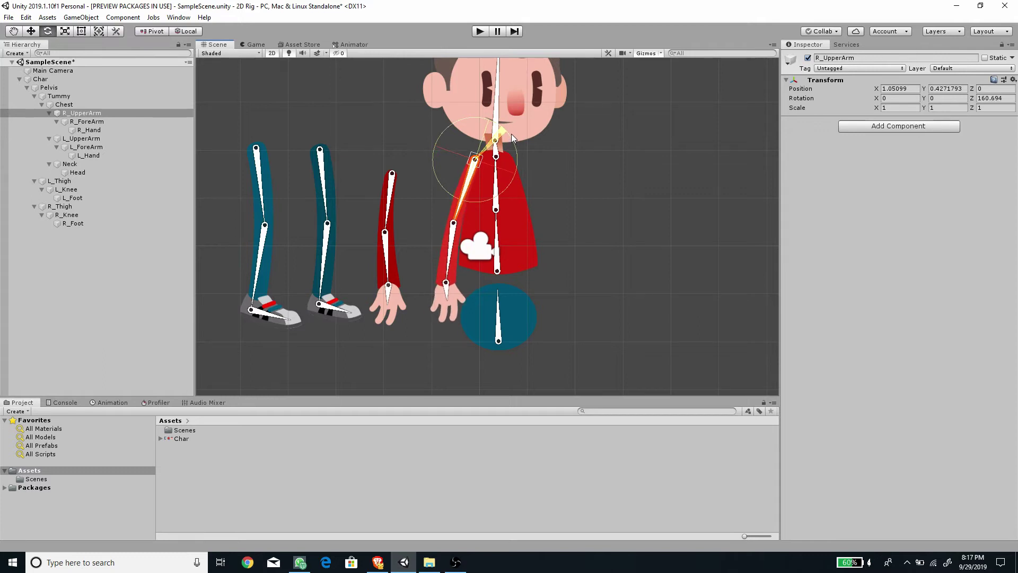
Attach L_UpperArm to the opposite shoulder at 1.03, -0.38 with a rotation of about 194.5 degrees
{"action": "left_click", "coordinate": [389, 186]}
{"action": "key", "text": "w"}
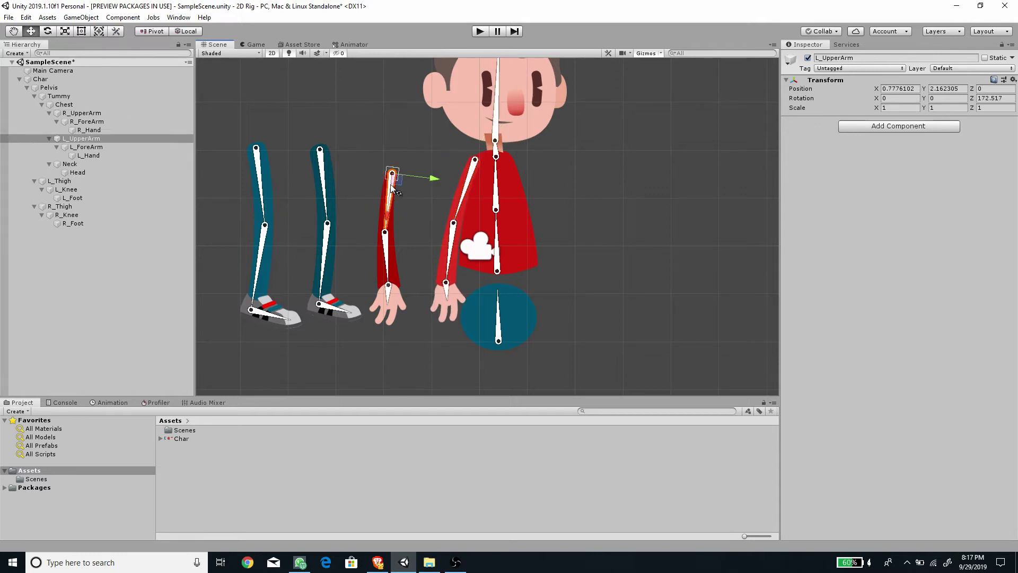
{"action": "left_click_drag", "start_coordinate": [396, 180], "coordinate": [572, 123]}
{"action": "key", "text": "e"}
{"action": "key", "text": "w"}
{"action": "left_click_drag", "start_coordinate": [559, 174], "coordinate": [522, 167]}
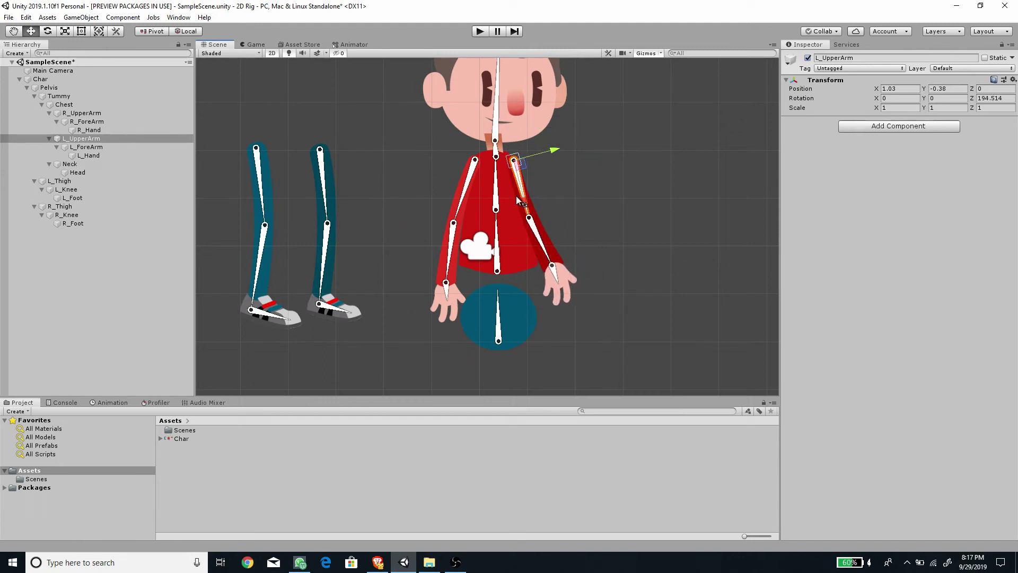
Lower the Tummy bone so the torso overlaps the pelvis, and undo the trial move of the Pelvis bone
{"action": "mouse_move", "coordinate": [498, 272]}
{"action": "left_mouse_down"}
{"action": "mouse_move", "coordinate": [500, 322]}
{"action": "mouse_move", "coordinate": [492, 286]}
{"action": "left_mouse_up"}
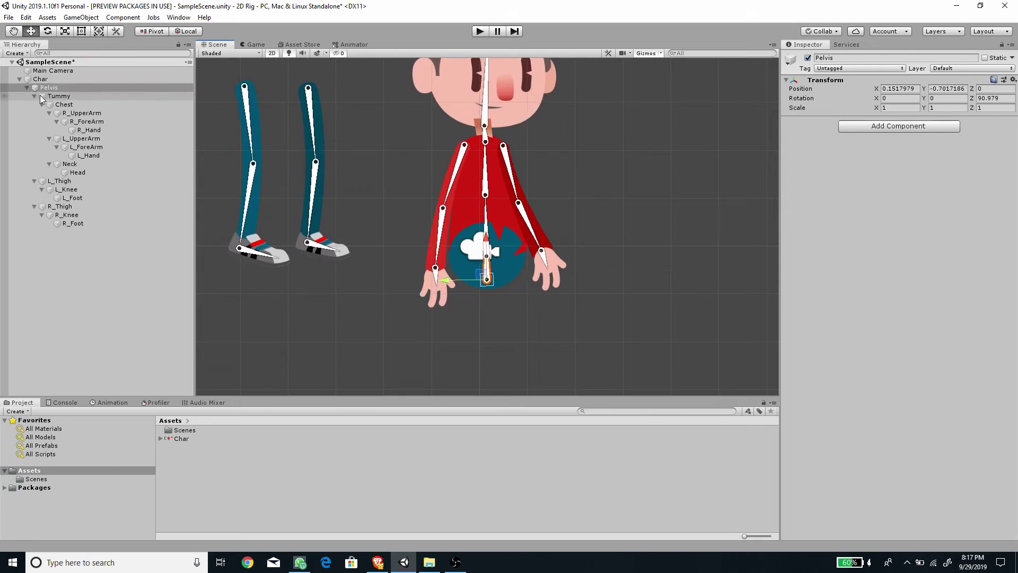
{"action": "left_click_drag", "start_coordinate": [487, 285], "coordinate": [484, 282]}
{"action": "key", "text": "ctrl+z"}
{"action": "key", "text": "ctrl+z"}
Attach both legs to the pelvis, placing L_Thigh at about 0.52, -0.51 and R_Thigh at 0.59, 0.64
{"action": "left_click_drag", "start_coordinate": [313, 103], "coordinate": [500, 259]}
{"action": "middle_click_drag", "start_coordinate": [539, 302], "coordinate": [555, 230]}
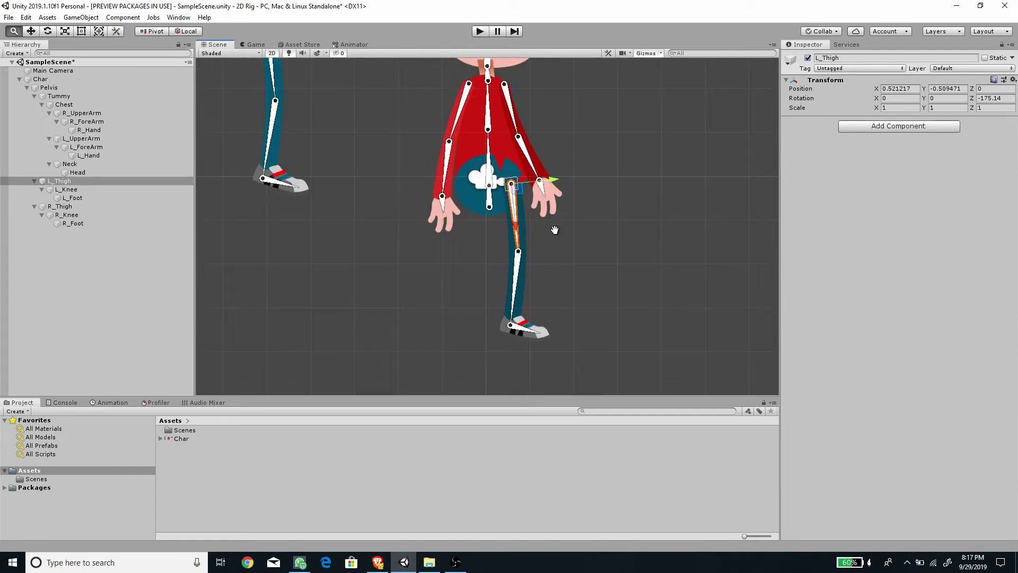
{"action": "middle_click_drag", "start_coordinate": [326, 172], "coordinate": [331, 241]}
{"action": "left_click_drag", "start_coordinate": [271, 128], "coordinate": [380, 240]}
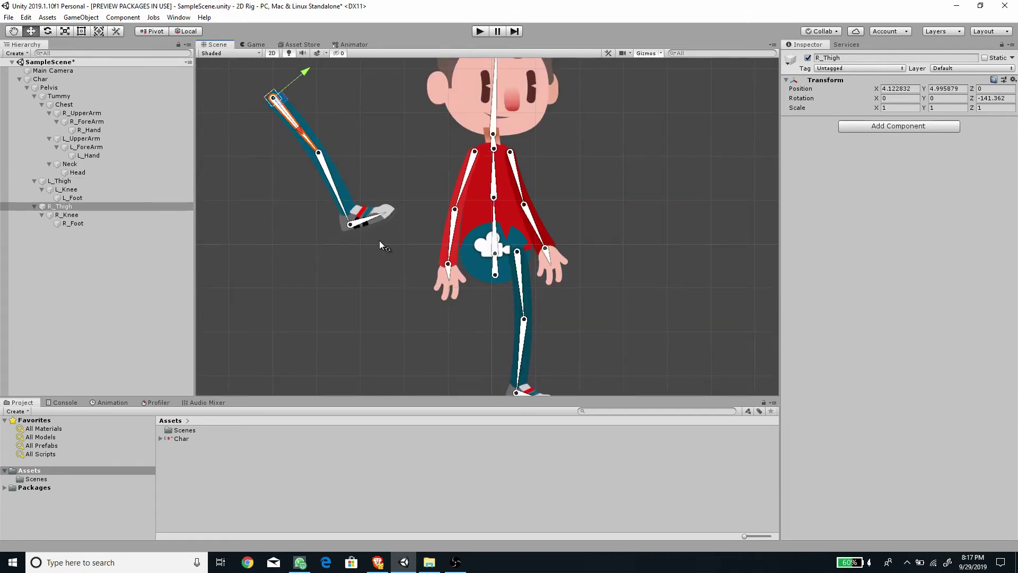
{"action": "key", "text": "ctrl+z"}
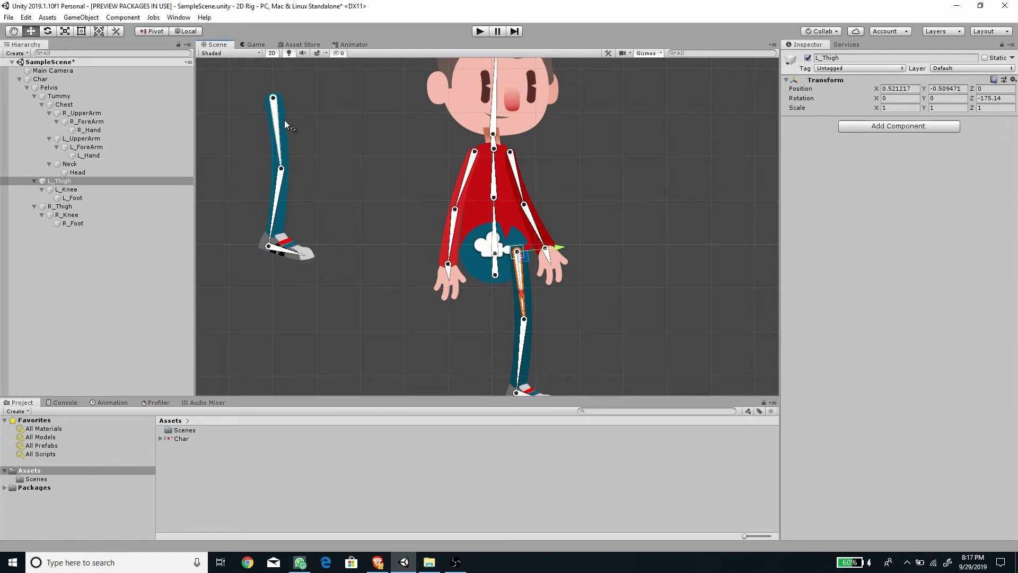
{"action": "left_click", "coordinate": [273, 98]}
{"action": "left_click_drag", "start_coordinate": [273, 99], "coordinate": [472, 256]}
{"action": "middle_click_drag", "start_coordinate": [516, 288], "coordinate": [510, 267]}
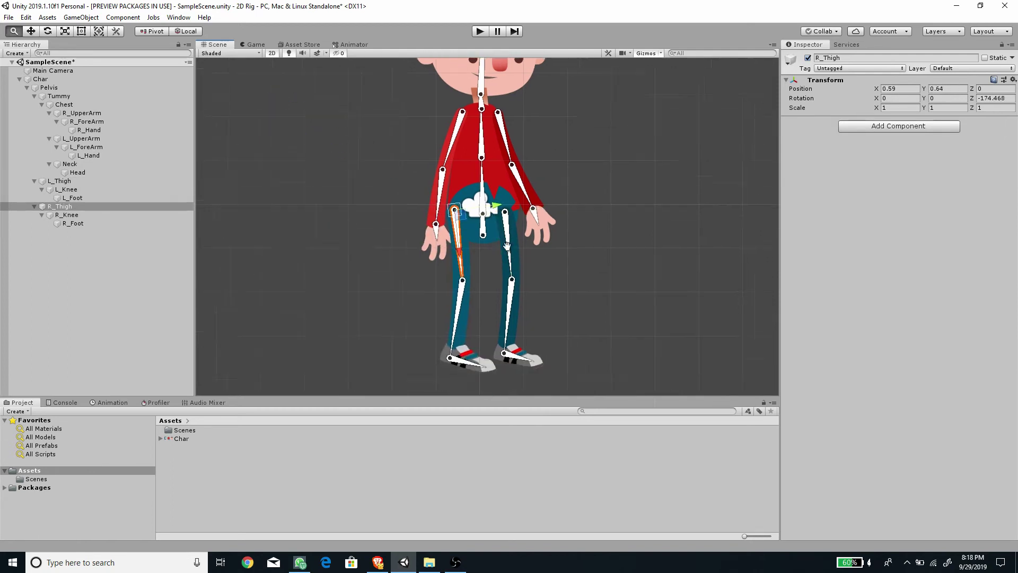
Save the scene with the assembled character and collapse Char in the scene hierarchy
{"action": "scroll", "coordinate": [509, 269], "scroll_direction": "down", "scroll_amount": 5}
{"action": "scroll", "coordinate": [556, 261], "scroll_direction": "down", "scroll_amount": 2}
{"action": "scroll", "coordinate": [530, 253], "scroll_direction": "up", "scroll_amount": 2}
{"action": "scroll", "coordinate": [530, 256], "scroll_direction": "up", "scroll_amount": 1}
{"action": "key", "text": "ctrl+s"}
{"action": "left_click", "coordinate": [22, 80]}
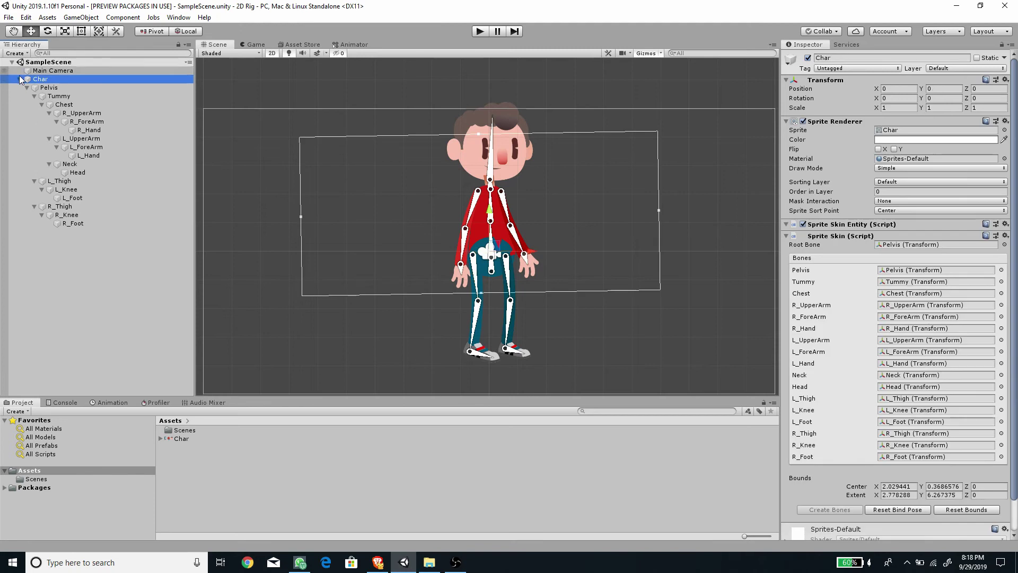
{"action": "left_click", "coordinate": [20, 79]}
Open the Char sprite asset in the Skinning Editor with Edit Joints active and its bones and mesh shown
{"action": "left_click", "coordinate": [183, 438]}
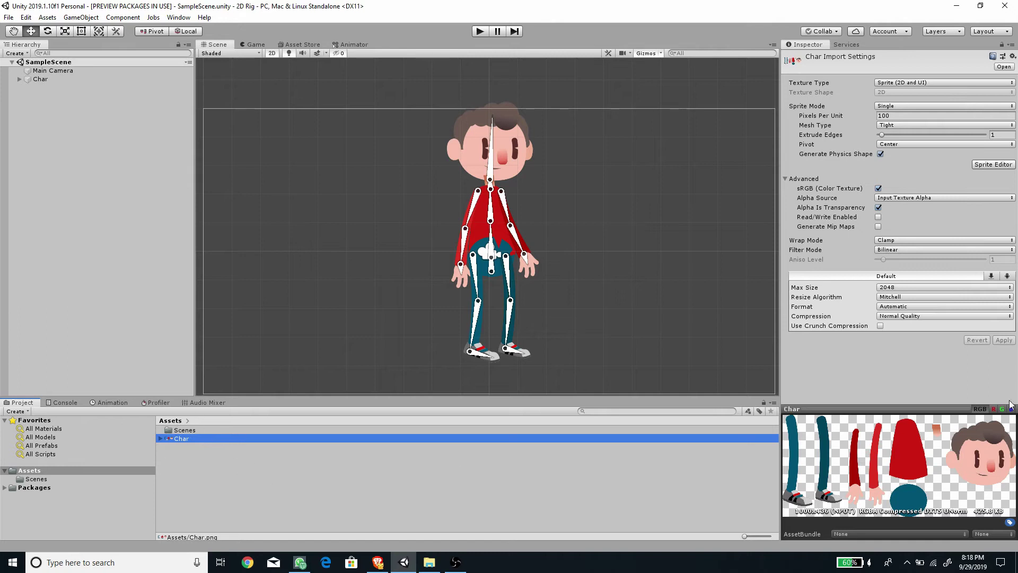
{"action": "left_click", "coordinate": [993, 165]}
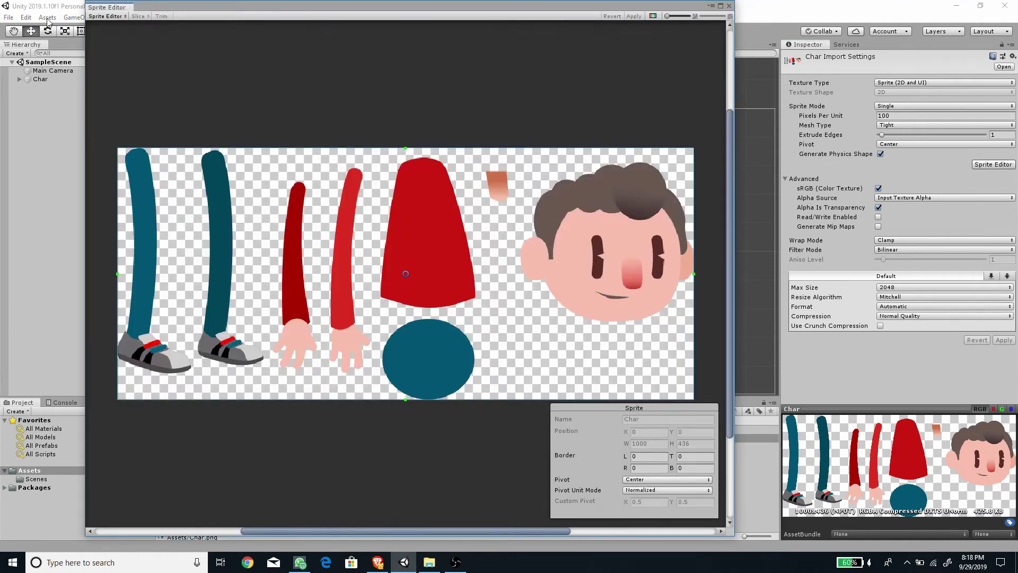
{"action": "left_click", "coordinate": [108, 17]}
{"action": "left_click", "coordinate": [145, 63]}
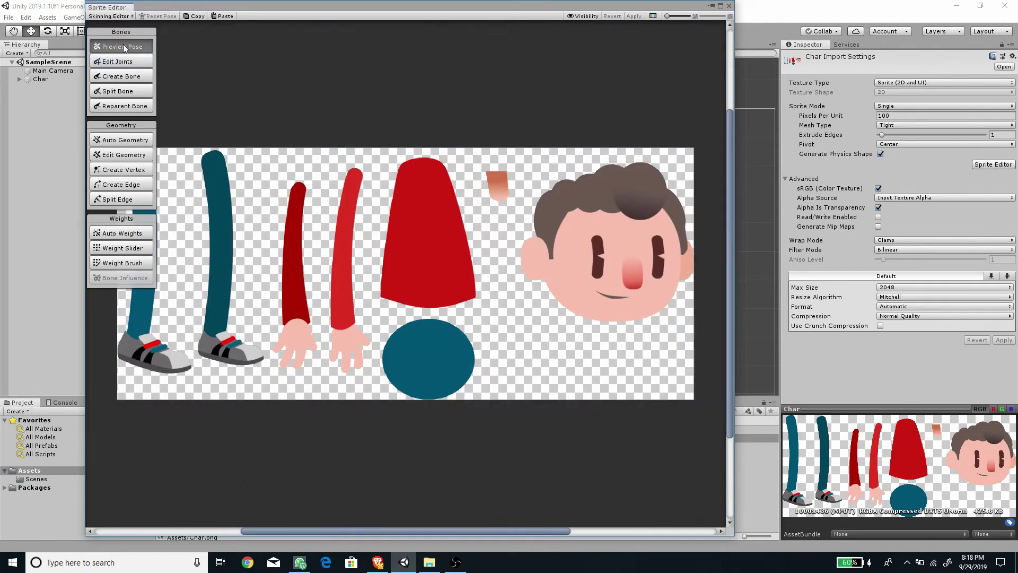
{"action": "left_click", "coordinate": [115, 63]}
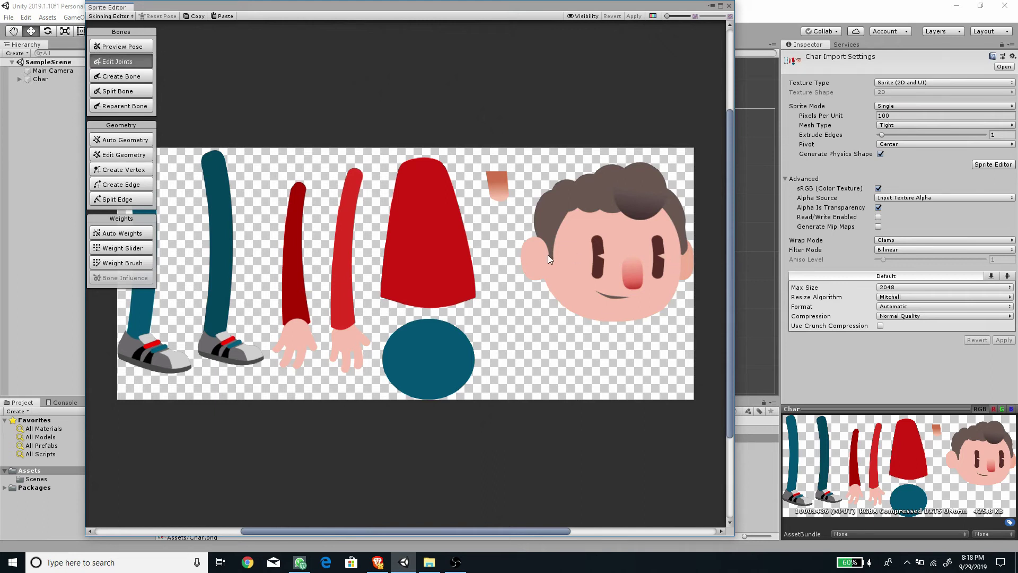
{"action": "key", "text": "ctrl+v"}
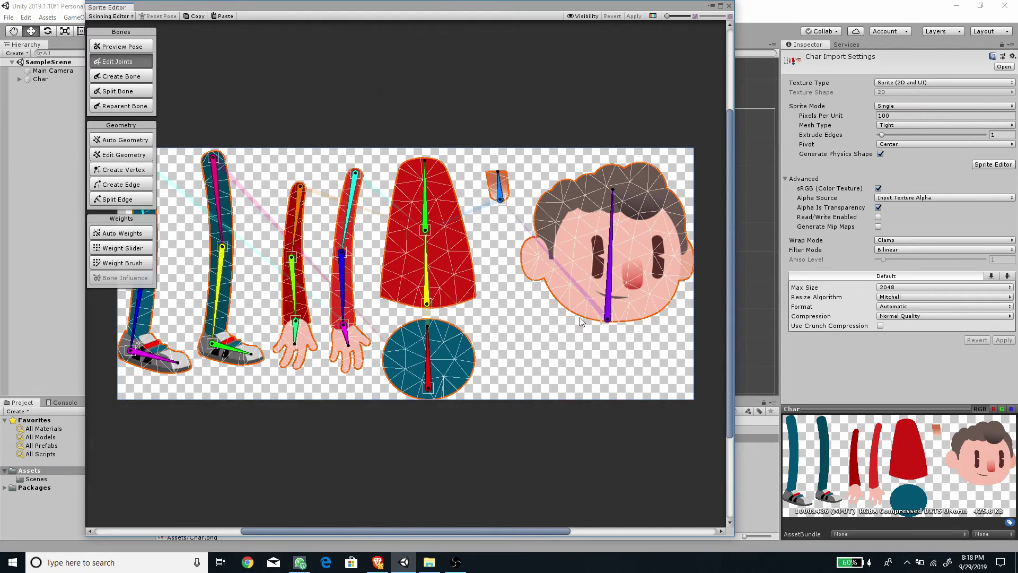
Examine the depth settings of the Head, L_Thigh and Pelvis bones
{"action": "left_click", "coordinate": [608, 291]}
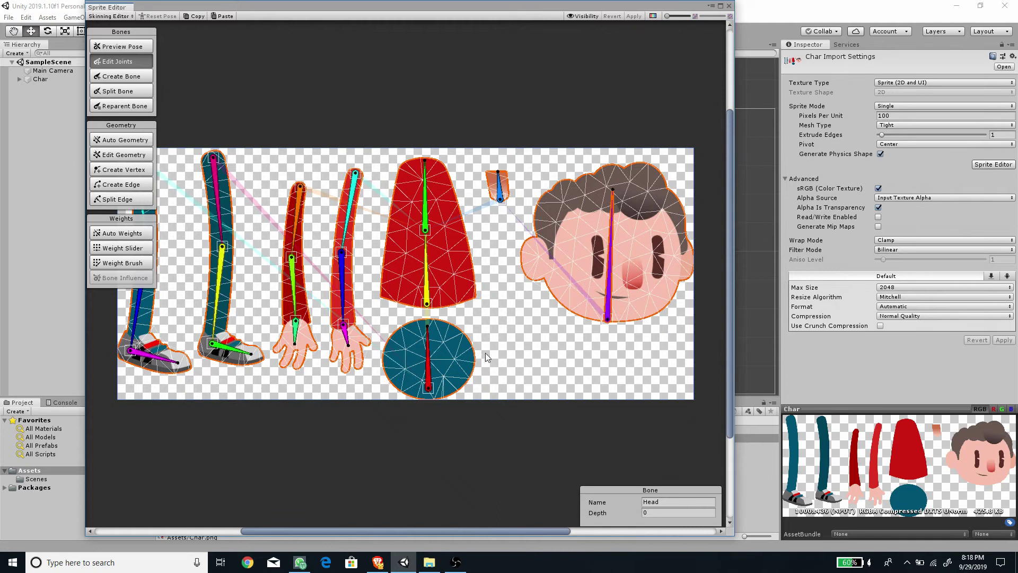
{"action": "middle_click_drag", "start_coordinate": [485, 352], "coordinate": [554, 317]}
{"action": "middle_click_drag", "start_coordinate": [462, 301], "coordinate": [455, 319]}
{"action": "left_click", "coordinate": [239, 211]}
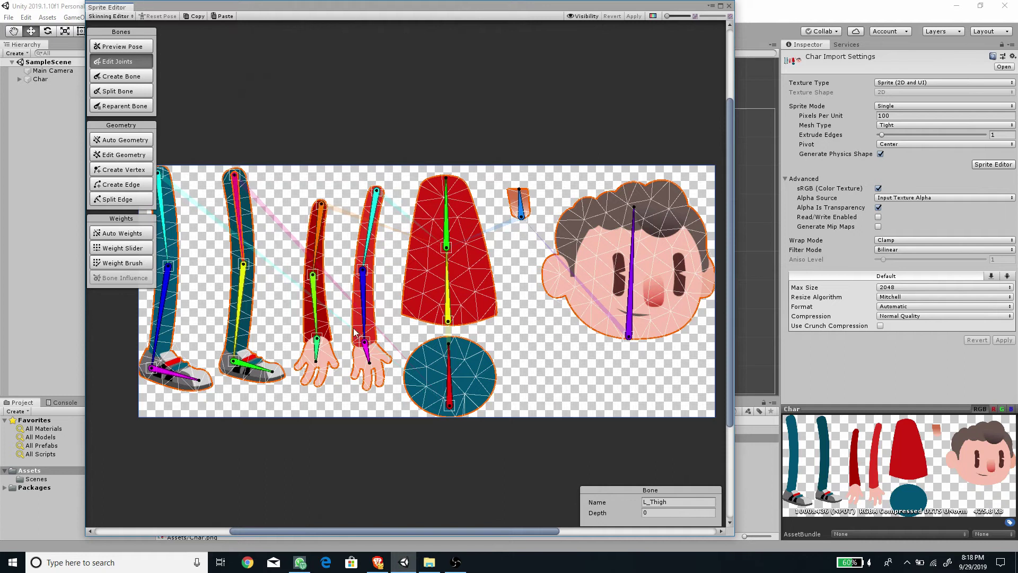
{"action": "middle_click_drag", "start_coordinate": [384, 351], "coordinate": [381, 293]}
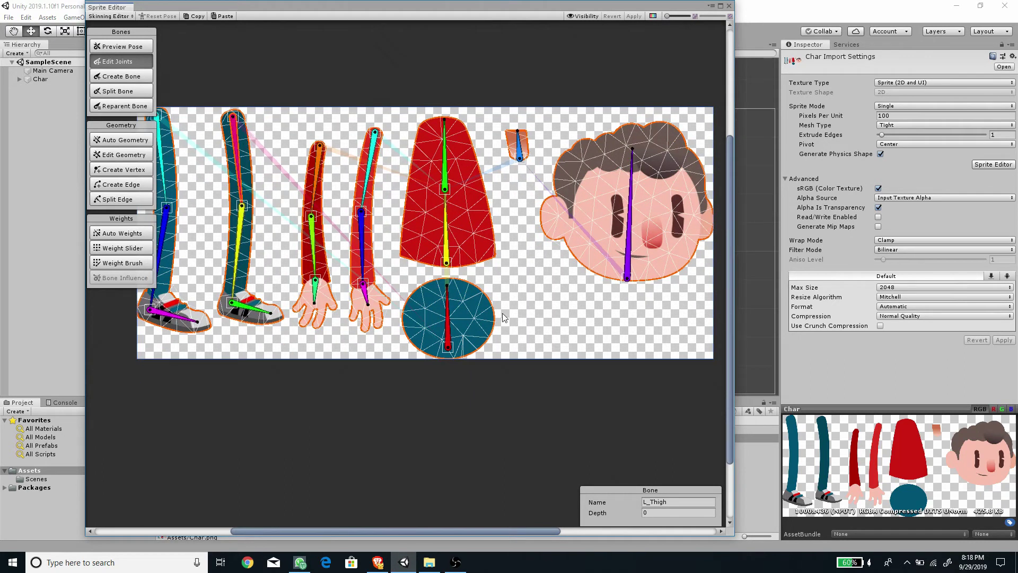
{"action": "left_click", "coordinate": [448, 325]}
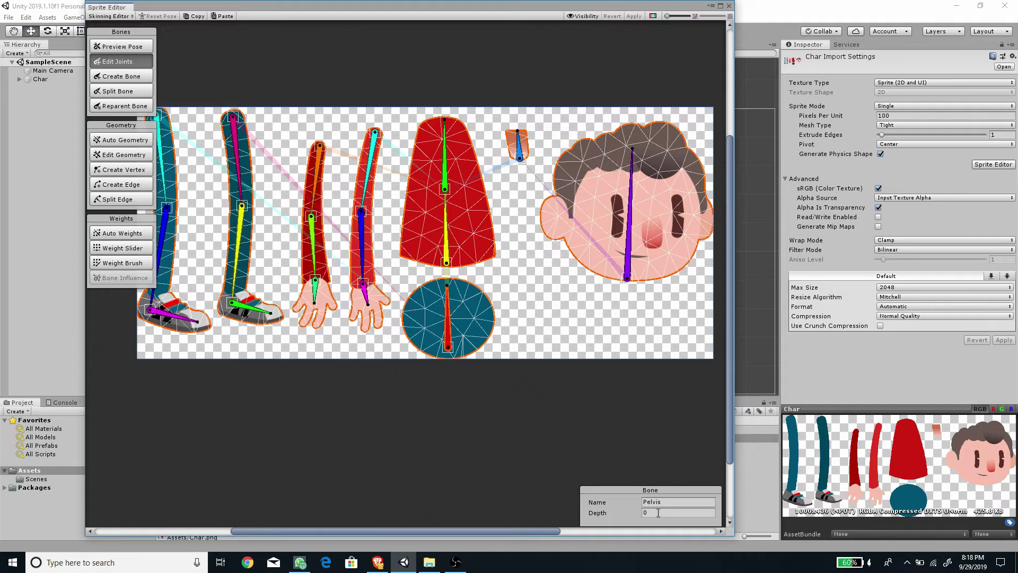
Set the depth of the left leg bones L_Thigh, L_Knee and L_Foot to -1
{"action": "left_click", "coordinate": [242, 147]}
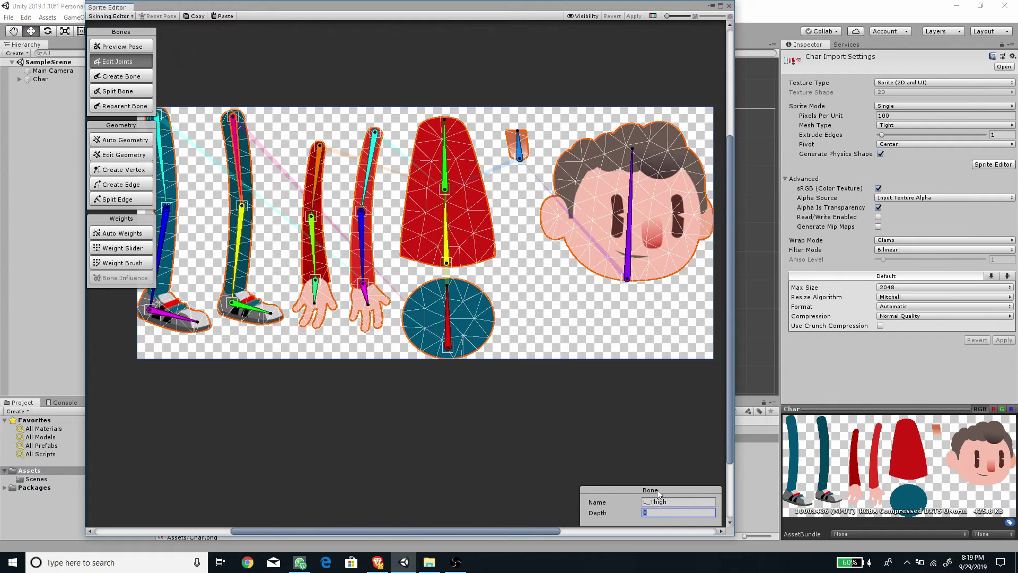
{"action": "left_click", "coordinate": [238, 236]}
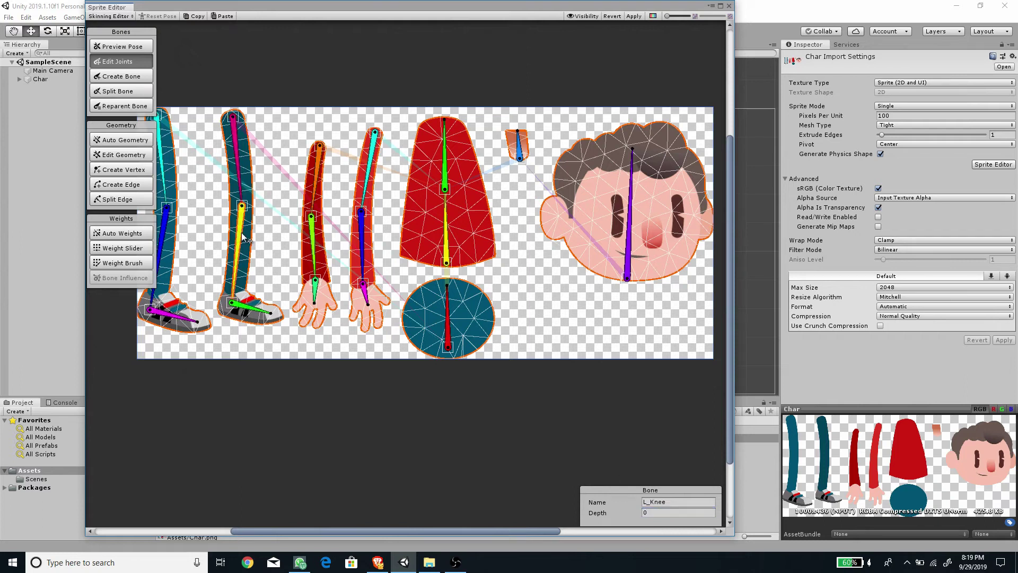
{"action": "left_click", "coordinate": [675, 513]}
{"action": "type", "text": "-1"}
{"action": "left_click", "coordinate": [245, 307]}
{"action": "left_click", "coordinate": [658, 513]}
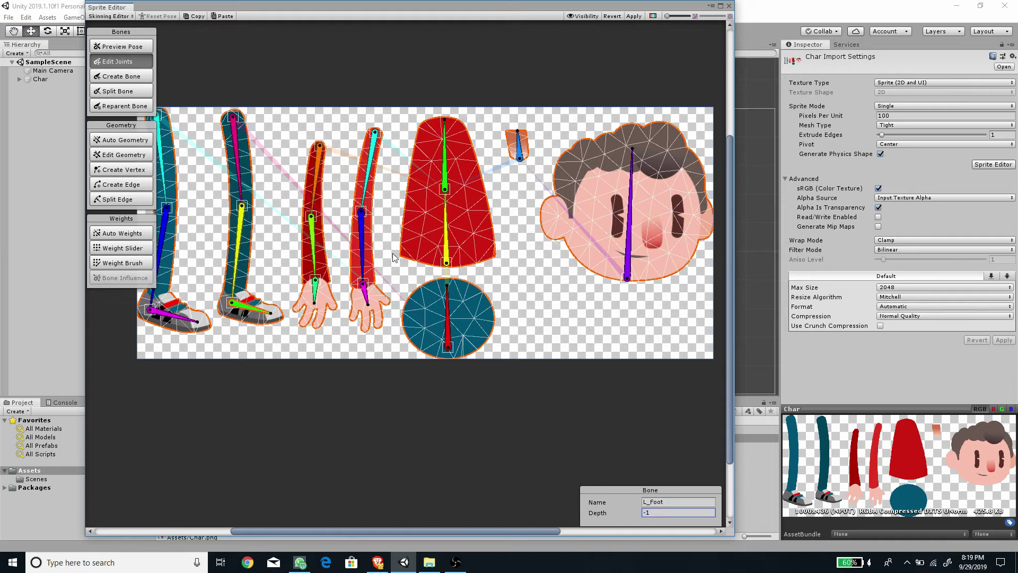
Set the depth of the right leg bones R_Thigh, R_Knee and R_Foot to 1
{"action": "middle_click_drag", "start_coordinate": [268, 182], "coordinate": [369, 238]}
{"action": "left_click", "coordinate": [262, 202]}
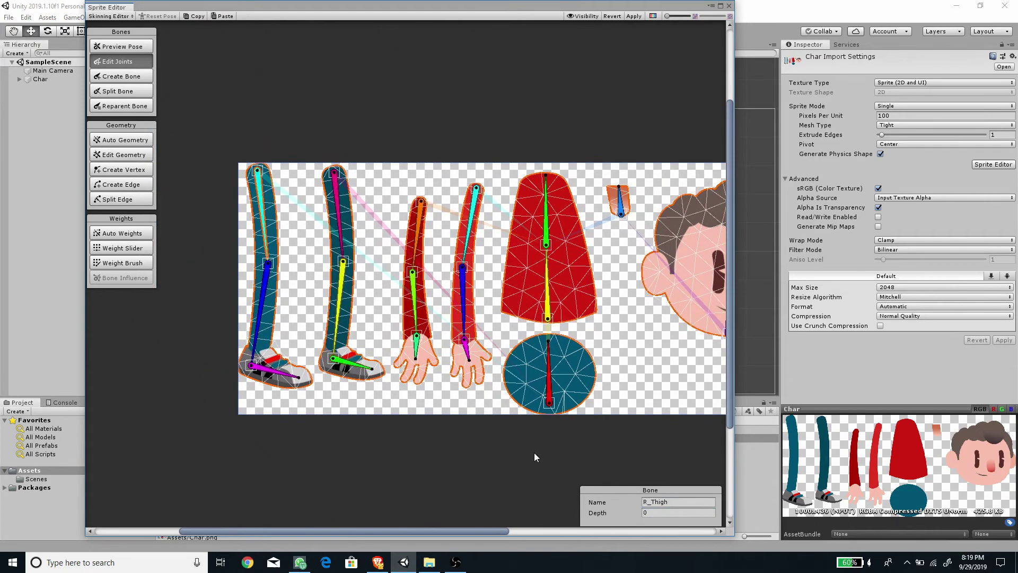
{"action": "left_click", "coordinate": [668, 512]}
{"action": "left_click", "coordinate": [265, 280]}
{"action": "left_click", "coordinate": [663, 511]}
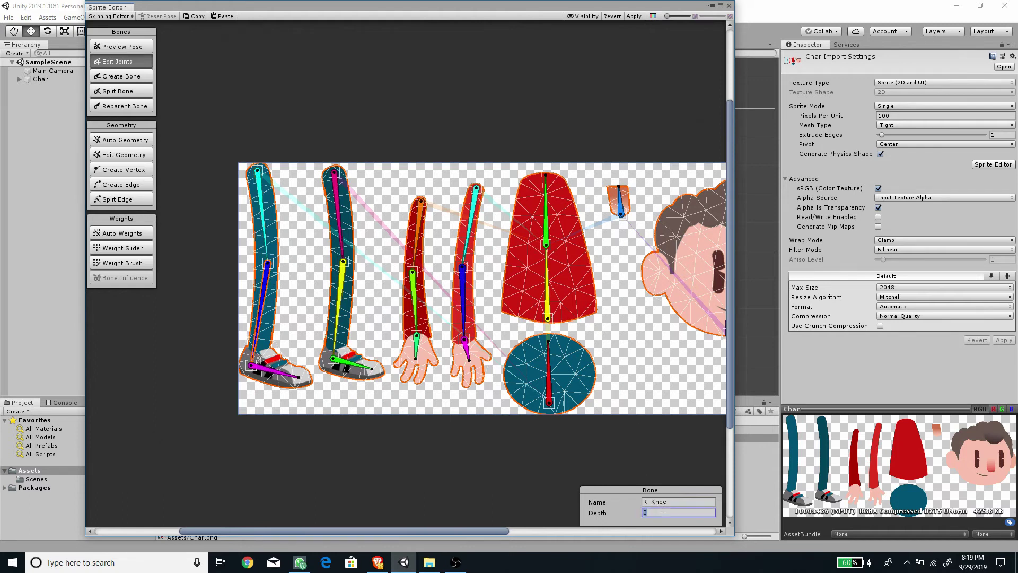
{"action": "type", "text": "1"}
{"action": "left_click", "coordinate": [273, 372]}
{"action": "left_click", "coordinate": [678, 513]}
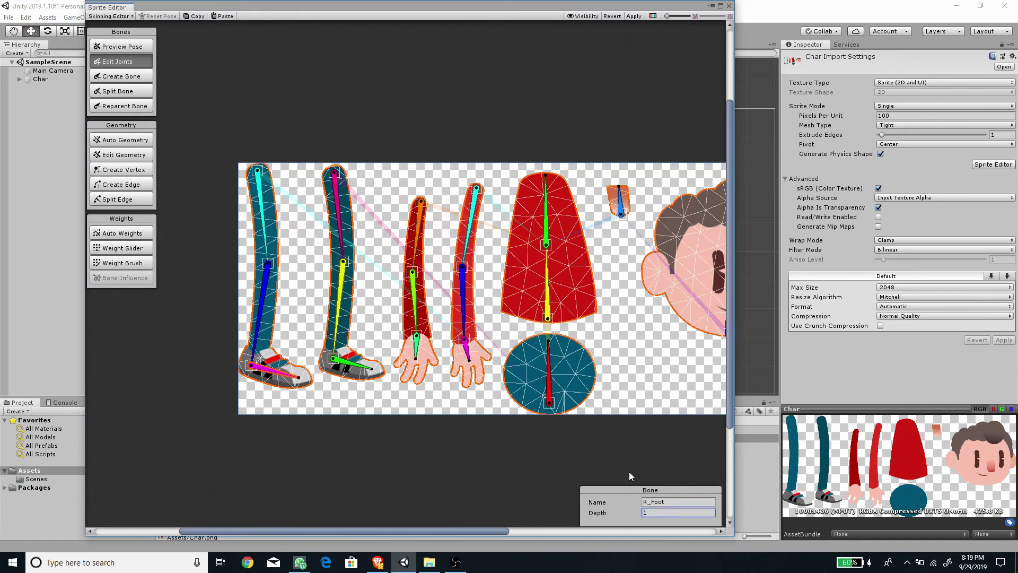
Set the depth of the left arm bones L_UpperArm, L_ForeArm and L_Hand to -2
{"action": "left_click", "coordinate": [463, 281]}
{"action": "middle_click_drag", "start_coordinate": [462, 281], "coordinate": [405, 290]}
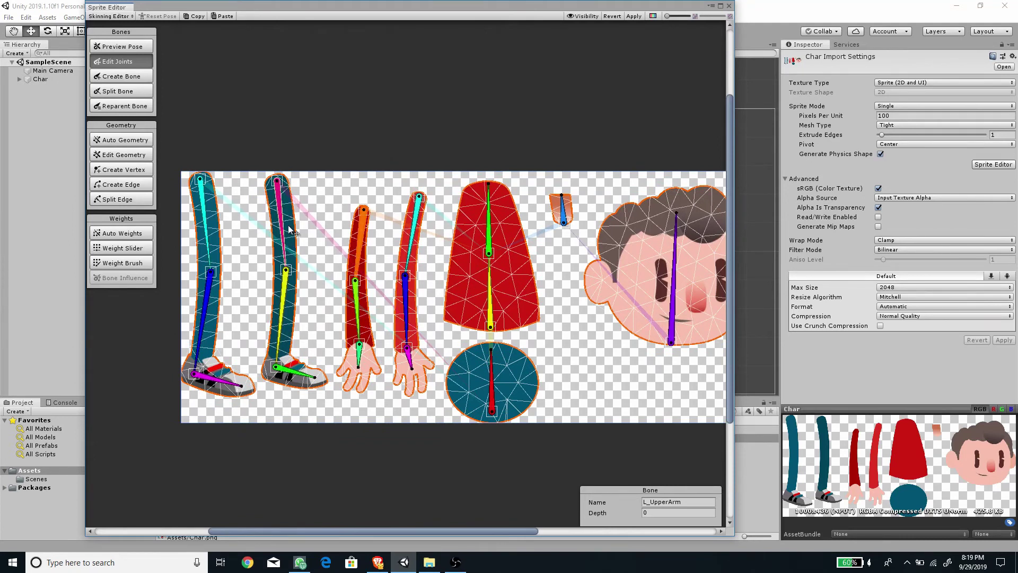
{"action": "left_click", "coordinate": [664, 512]}
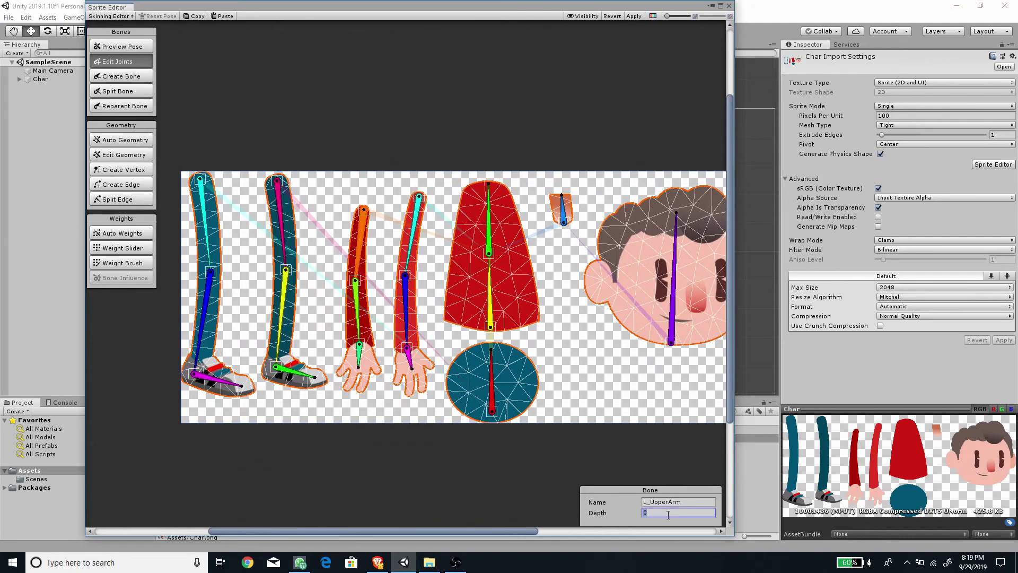
{"action": "left_click", "coordinate": [358, 307]}
{"action": "left_click", "coordinate": [672, 512]}
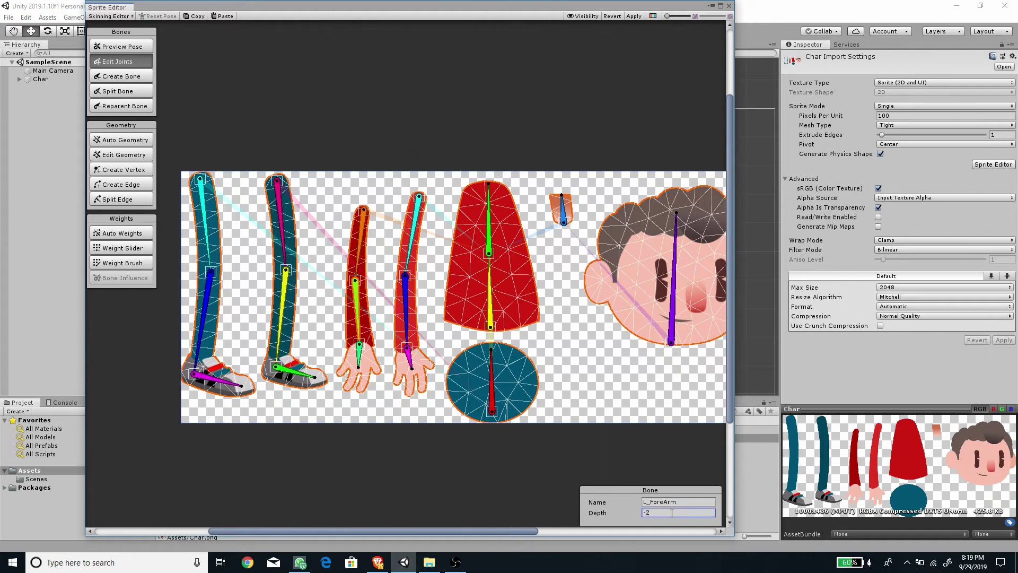
{"action": "left_click", "coordinate": [359, 356]}
{"action": "left_click", "coordinate": [671, 511]}
Set the depth of the right arm bones R_UpperArm, R_ForeArm and R_Hand to 2
{"action": "left_click", "coordinate": [415, 216]}
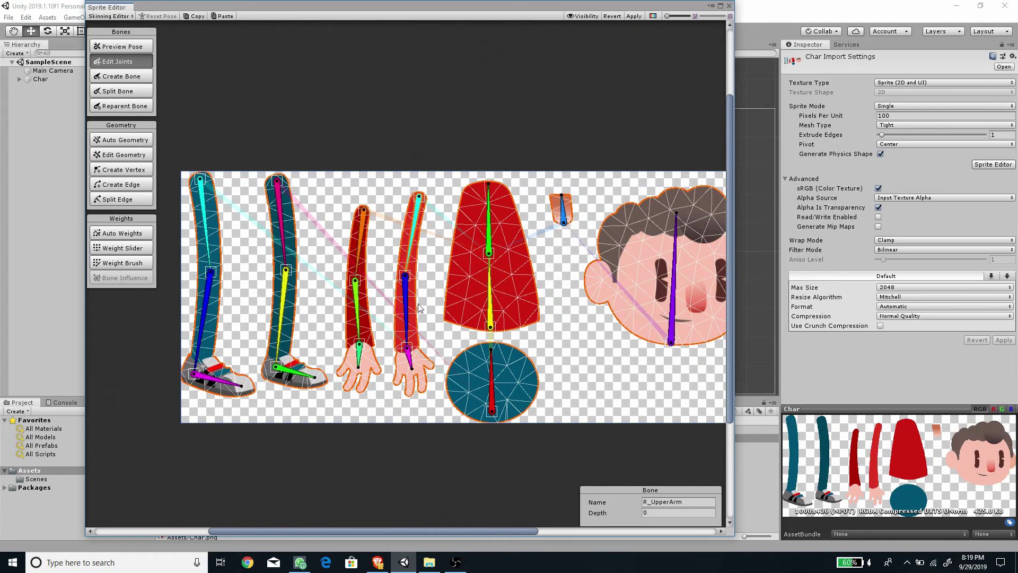
{"action": "left_click", "coordinate": [664, 513]}
{"action": "left_click", "coordinate": [406, 318]}
{"action": "left_click", "coordinate": [674, 513]}
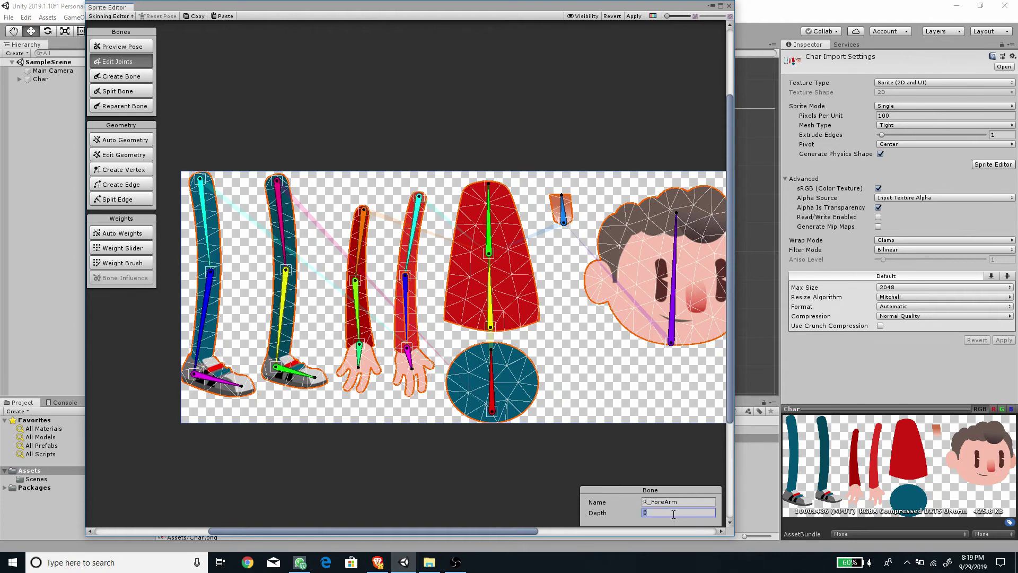
{"action": "type", "text": "2"}
{"action": "left_click", "coordinate": [408, 353]}
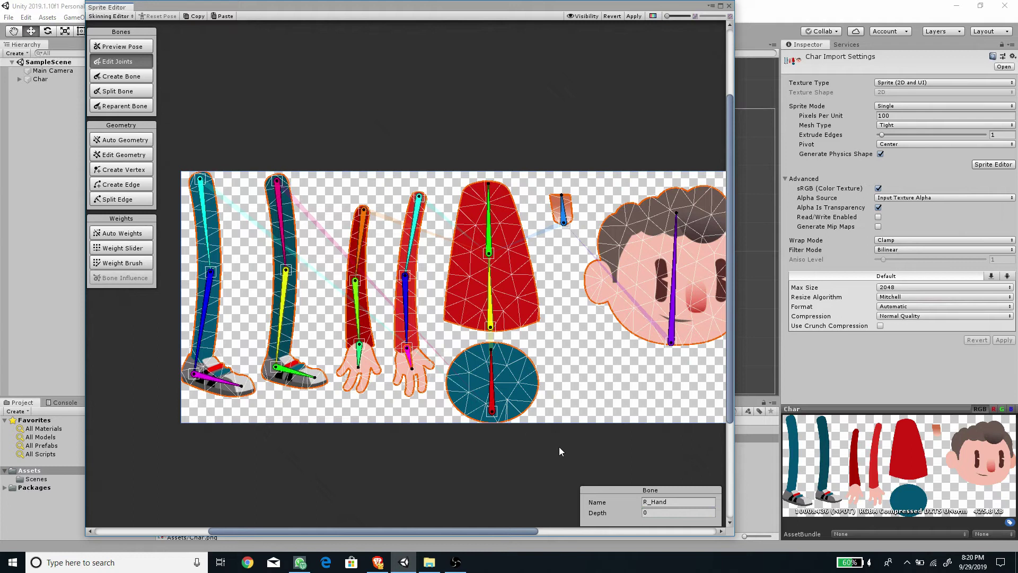
{"action": "left_click", "coordinate": [661, 510]}
{"action": "type", "text": "2"}
Set the depth of the Neck bone to 1 and of the Head bone to 2
{"action": "middle_click_drag", "start_coordinate": [550, 218], "coordinate": [528, 293]}
{"action": "left_click", "coordinate": [542, 291]}
{"action": "left_click", "coordinate": [660, 513]}
{"action": "type", "text": "1"}
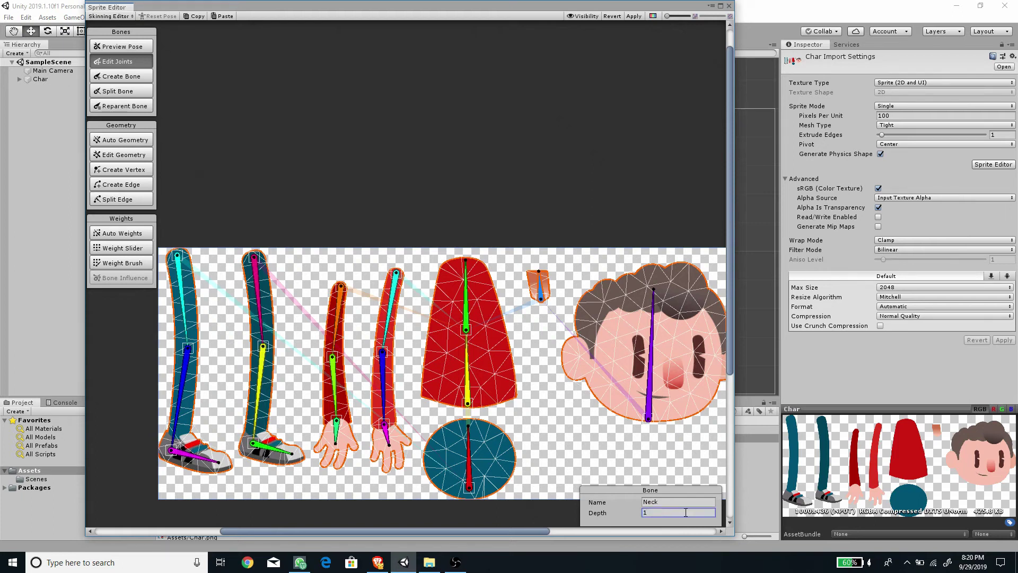
{"action": "left_click", "coordinate": [649, 400]}
{"action": "left_click", "coordinate": [654, 512]}
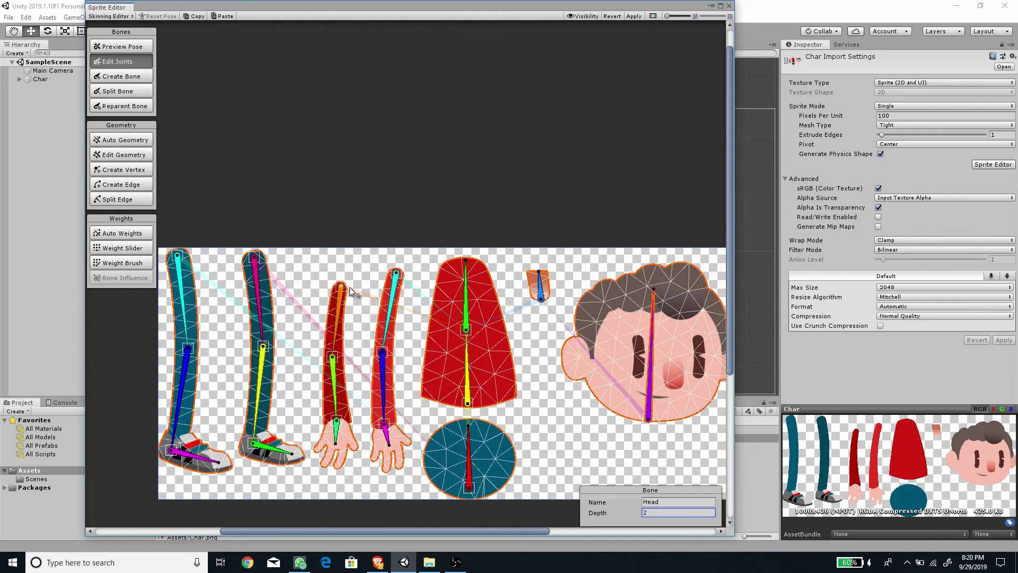
Set the depth of the right arm bones R_UpperArm, R_ForeArm and R_Hand to 3
{"action": "left_click", "coordinate": [392, 300]}
{"action": "left_click", "coordinate": [659, 512]}
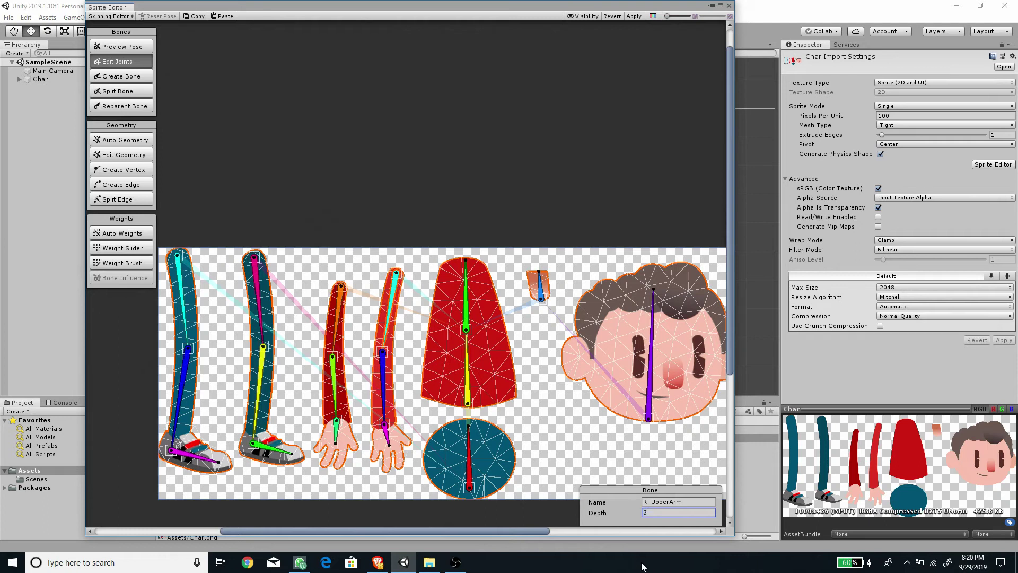
{"action": "left_click", "coordinate": [382, 371]}
{"action": "left_click", "coordinate": [659, 512]}
{"action": "left_click", "coordinate": [386, 432]}
{"action": "left_click", "coordinate": [661, 512]}
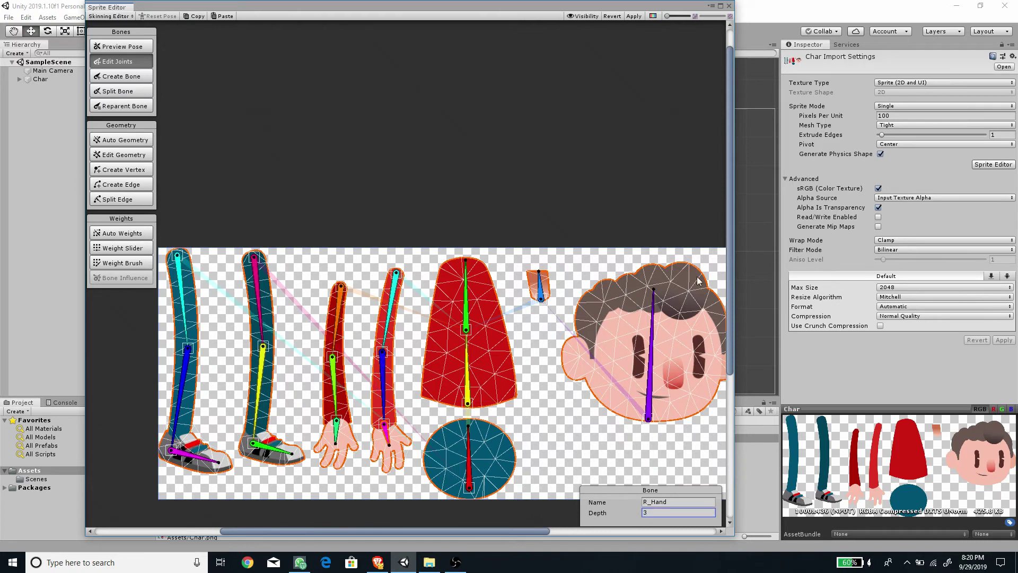
Apply the bone depth changes, close the Sprite Editor and check the character's layering in the scene
{"action": "left_click", "coordinate": [635, 18]}
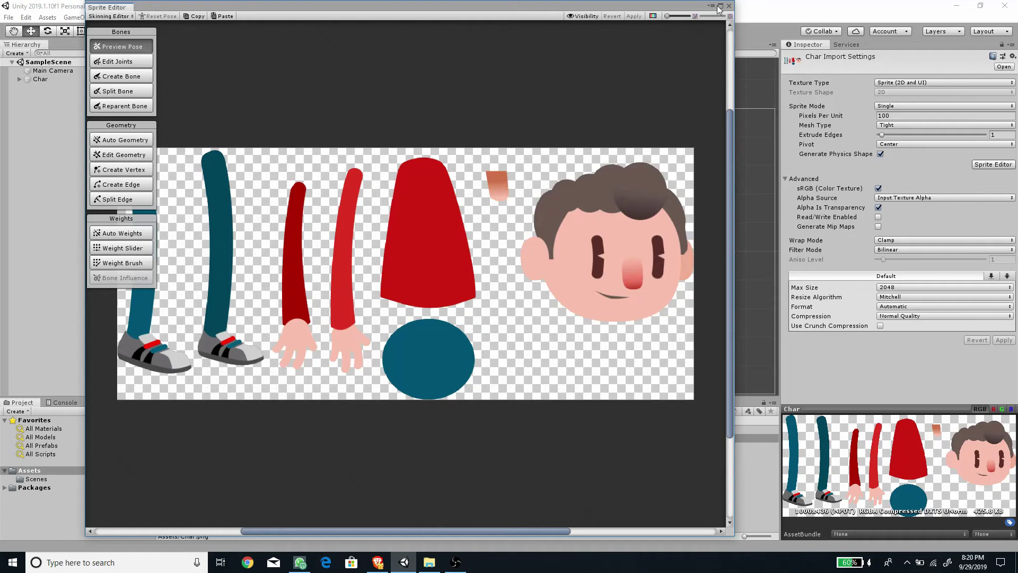
{"action": "left_click", "coordinate": [729, 8]}
{"action": "scroll", "coordinate": [554, 196], "scroll_direction": "up", "scroll_amount": 6}
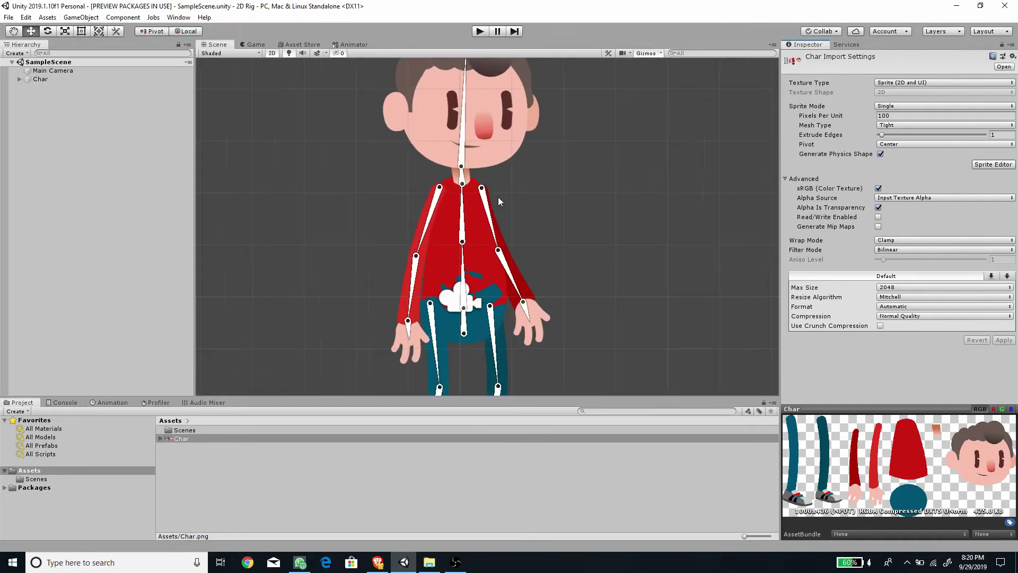
{"action": "scroll", "coordinate": [398, 191], "scroll_direction": "up", "scroll_amount": 2}
{"action": "scroll", "coordinate": [468, 170], "scroll_direction": "down", "scroll_amount": 8}
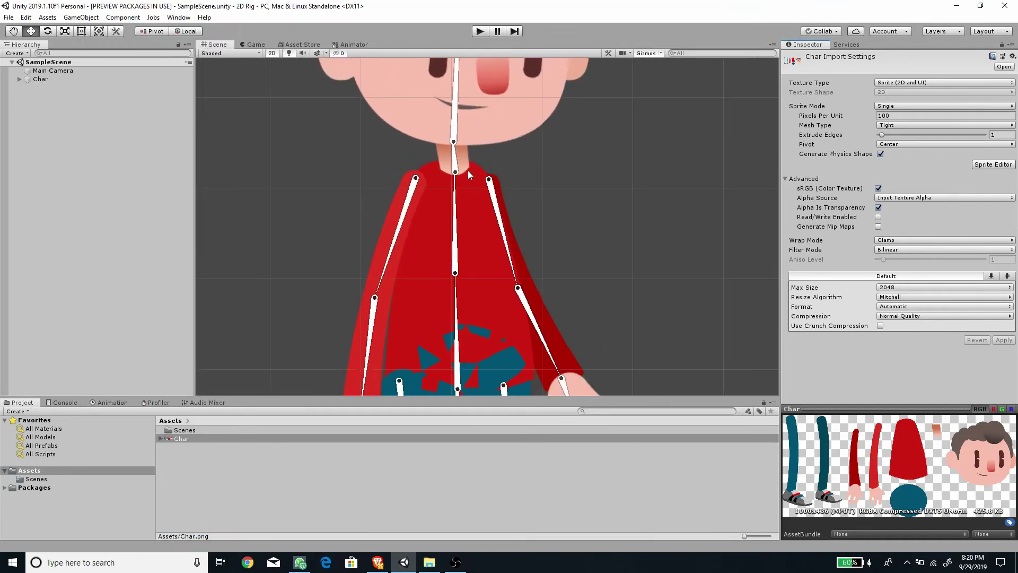
{"action": "middle_click_drag", "start_coordinate": [576, 315], "coordinate": [575, 291]}
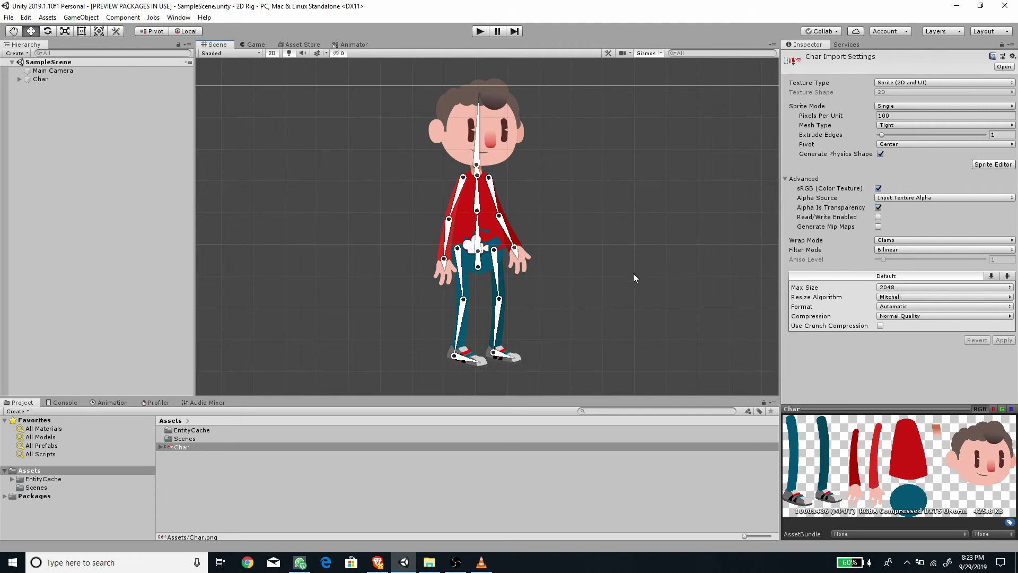
Add an IK Manager 2D component to the Char object
{"action": "left_click", "coordinate": [35, 79]}
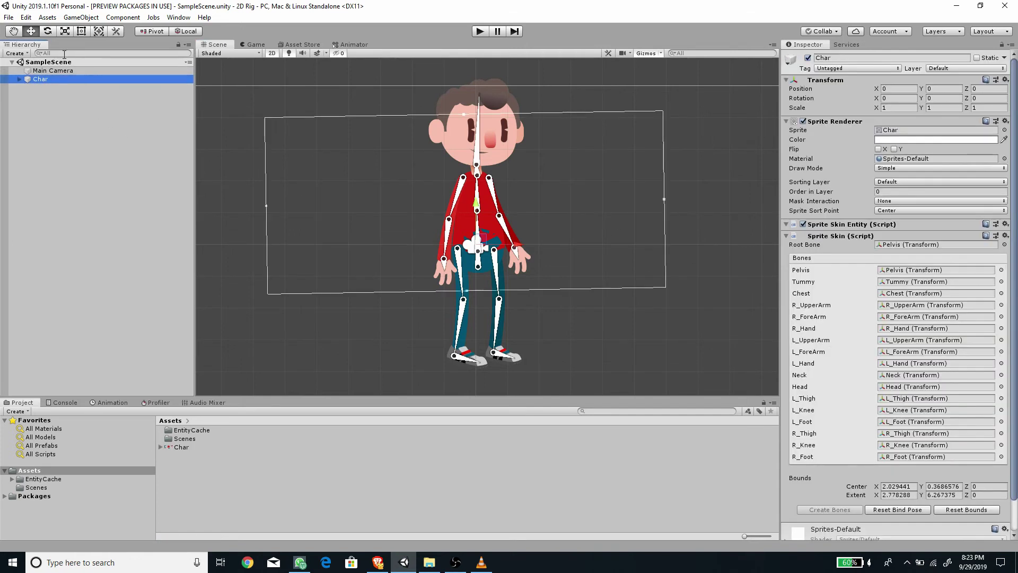
{"action": "scroll", "coordinate": [901, 504], "scroll_direction": "down", "scroll_amount": 1}
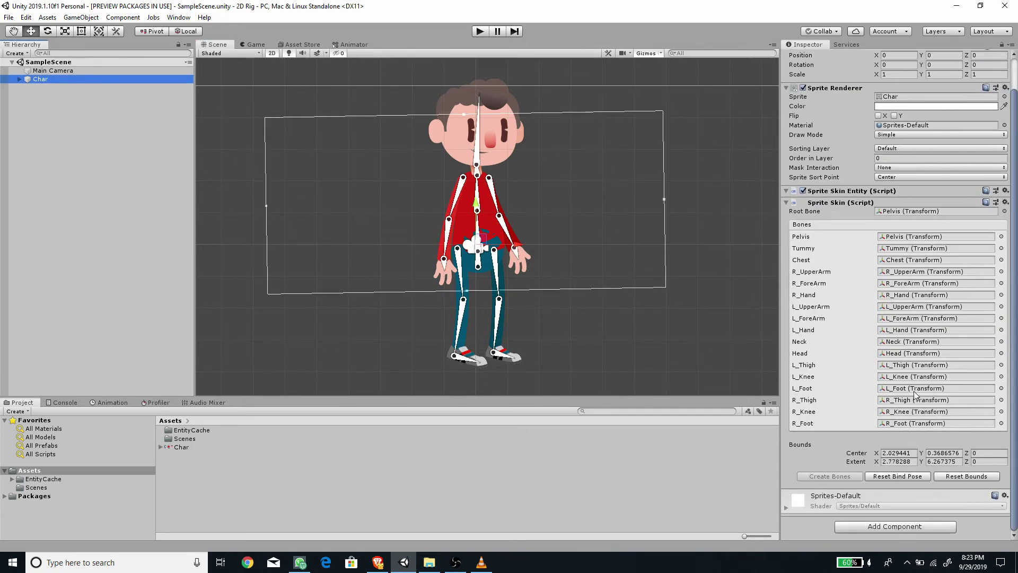
{"action": "left_click", "coordinate": [905, 526]}
{"action": "type", "text": "ik ma"}
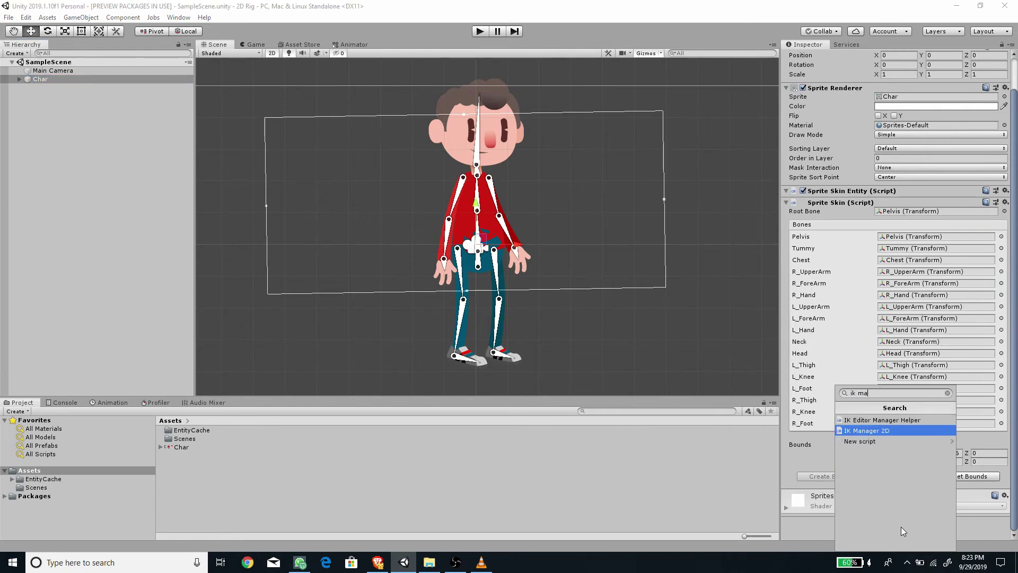
{"action": "key", "text": "Return"}
{"action": "scroll", "coordinate": [901, 526], "scroll_direction": "down", "scroll_amount": 2}
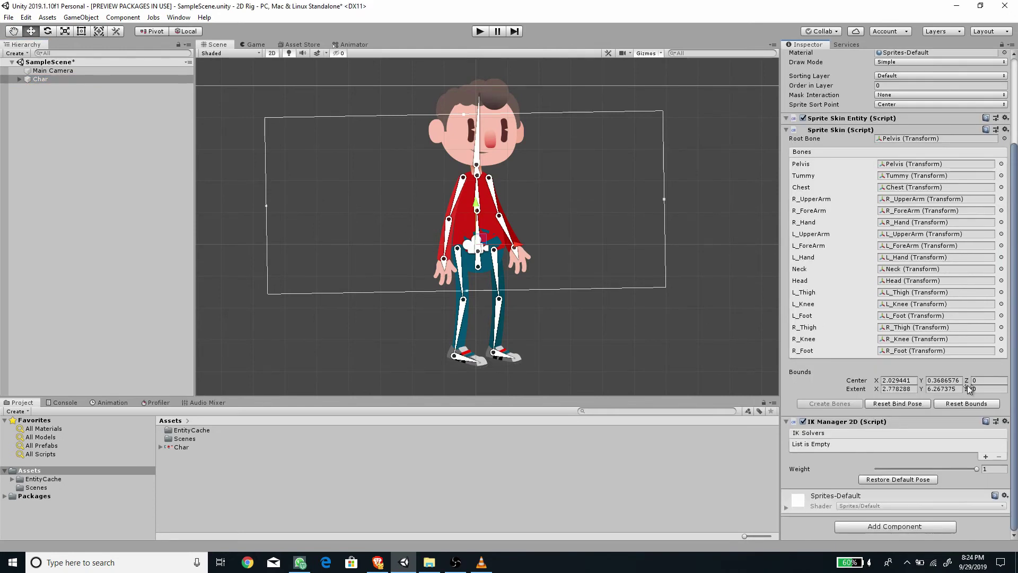
Expand Char's full bone hierarchy and add a Limb solver to its IK Manager 2D
{"action": "left_click", "coordinate": [17, 79], "text": "alt"}
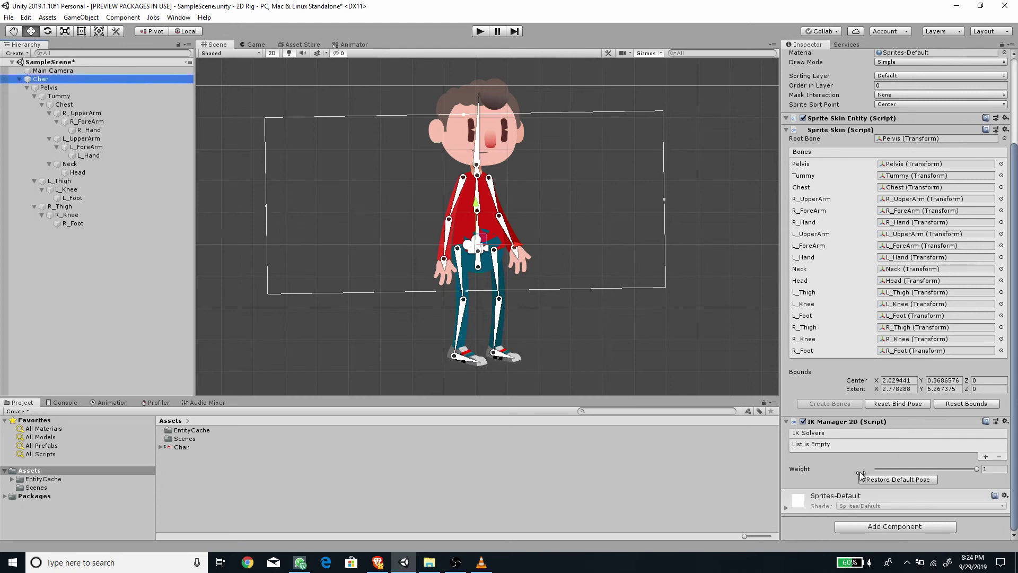
{"action": "left_click", "coordinate": [986, 456]}
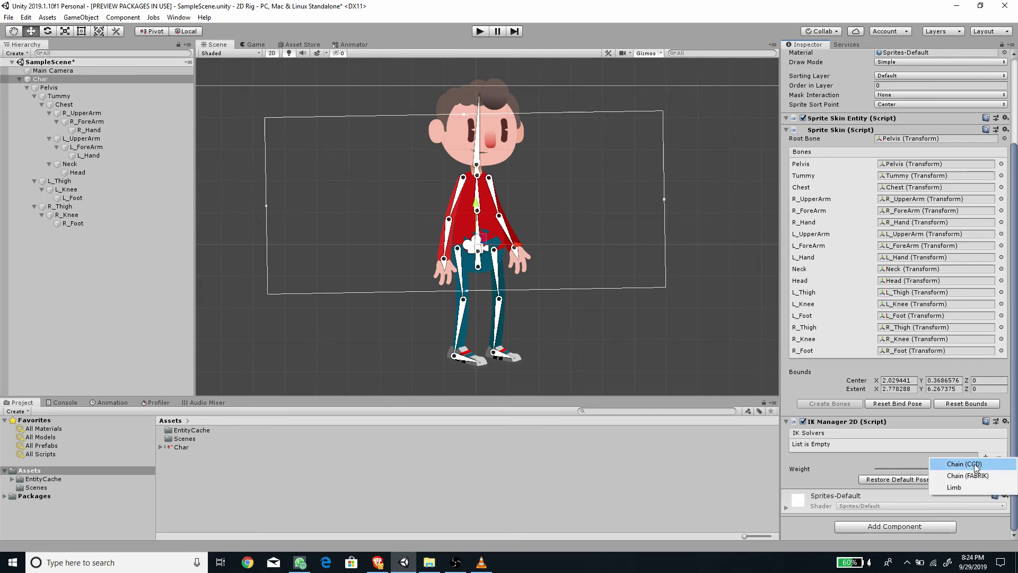
{"action": "left_click", "coordinate": [956, 487]}
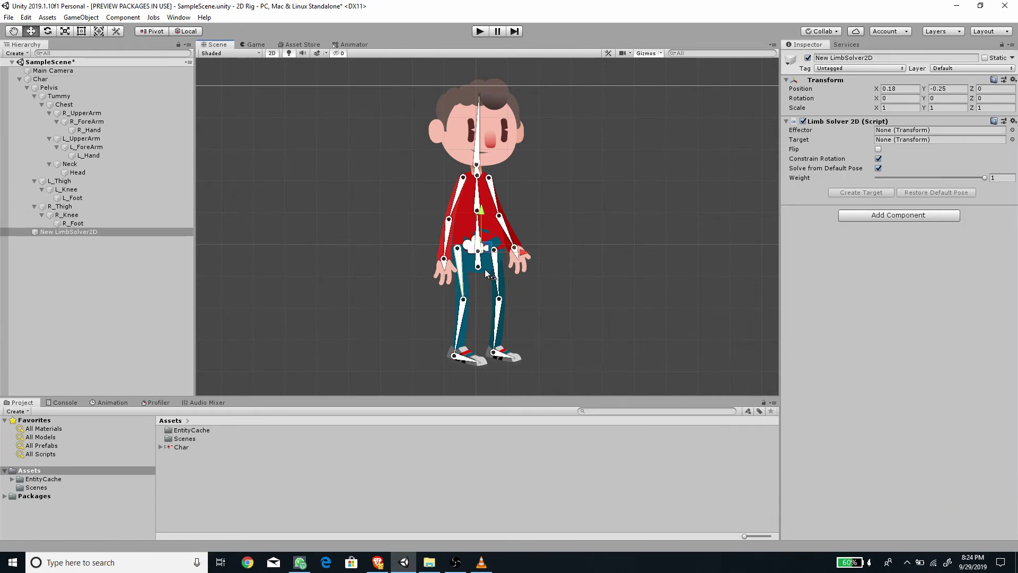
Move the new limb solver just below the character's right foot, at about X -0.46, Y -4.01
{"action": "left_click_drag", "start_coordinate": [485, 246], "coordinate": [555, 351]}
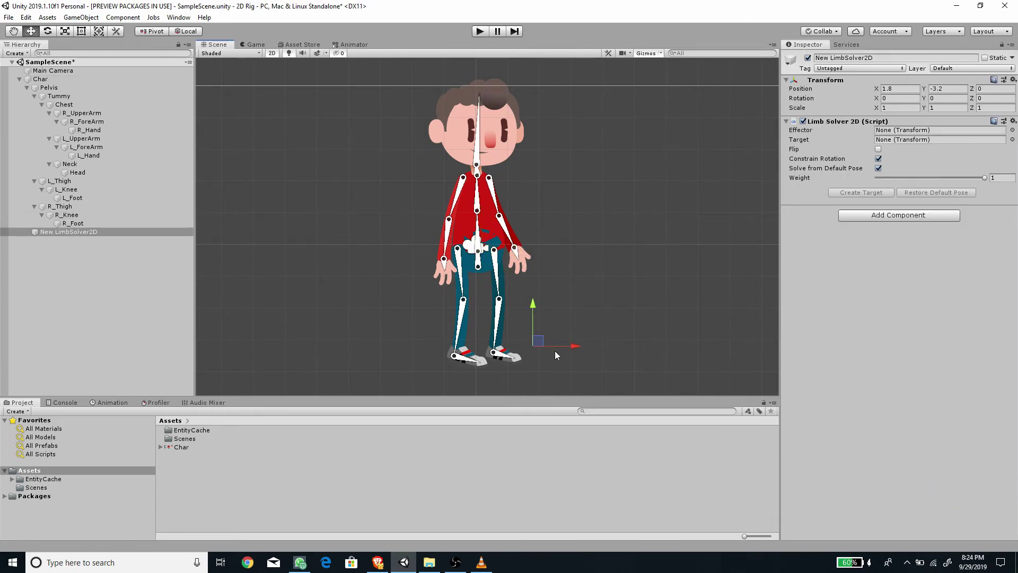
{"action": "middle_click_drag", "start_coordinate": [554, 351], "coordinate": [558, 287]}
{"action": "left_click_drag", "start_coordinate": [558, 288], "coordinate": [513, 323]}
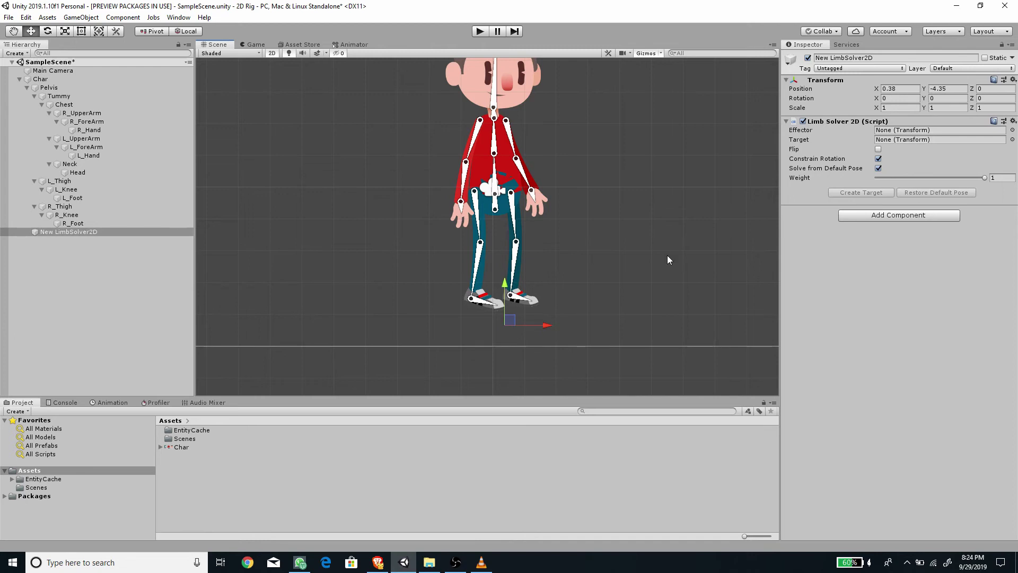
{"action": "scroll", "coordinate": [503, 310], "scroll_direction": "up", "scroll_amount": 2}
{"action": "left_click_drag", "start_coordinate": [512, 322], "coordinate": [476, 327]}
{"action": "scroll", "coordinate": [478, 318], "scroll_direction": "up", "scroll_amount": 2}
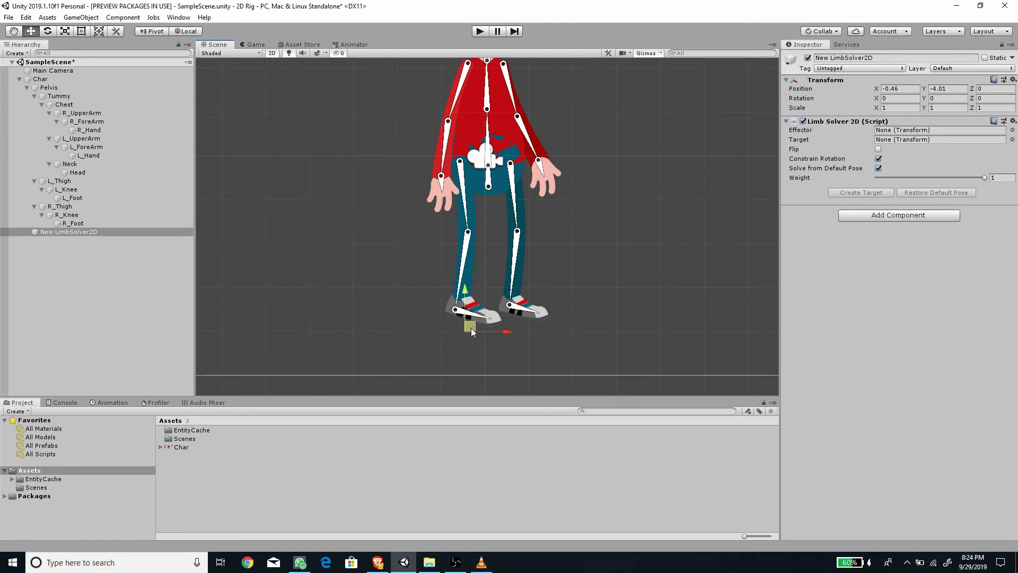
Rename the new limb solver as R_Leg
{"action": "left_click", "coordinate": [886, 56]}
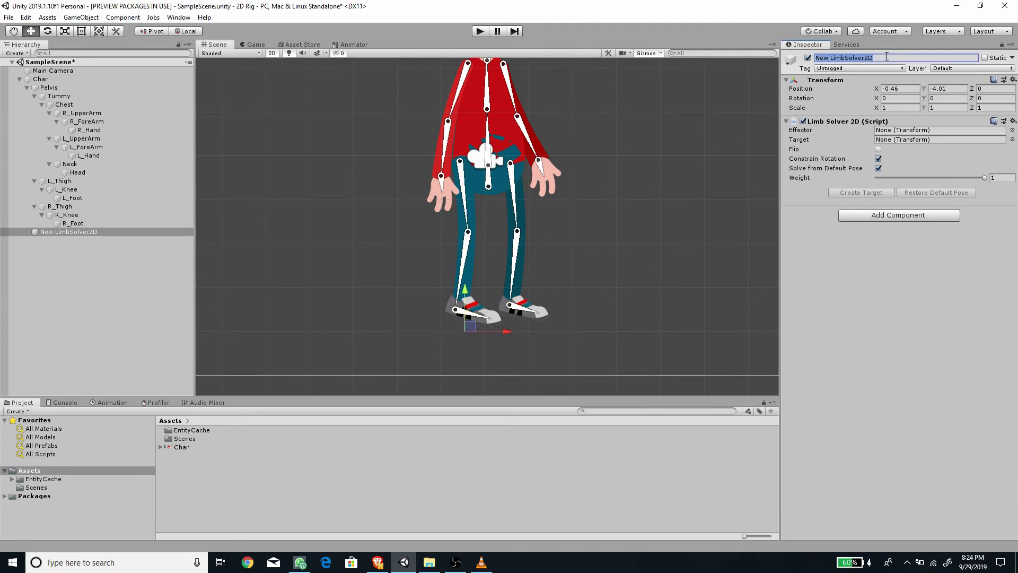
{"action": "type", "text": "R_Leg"}
{"action": "key", "text": "Return"}
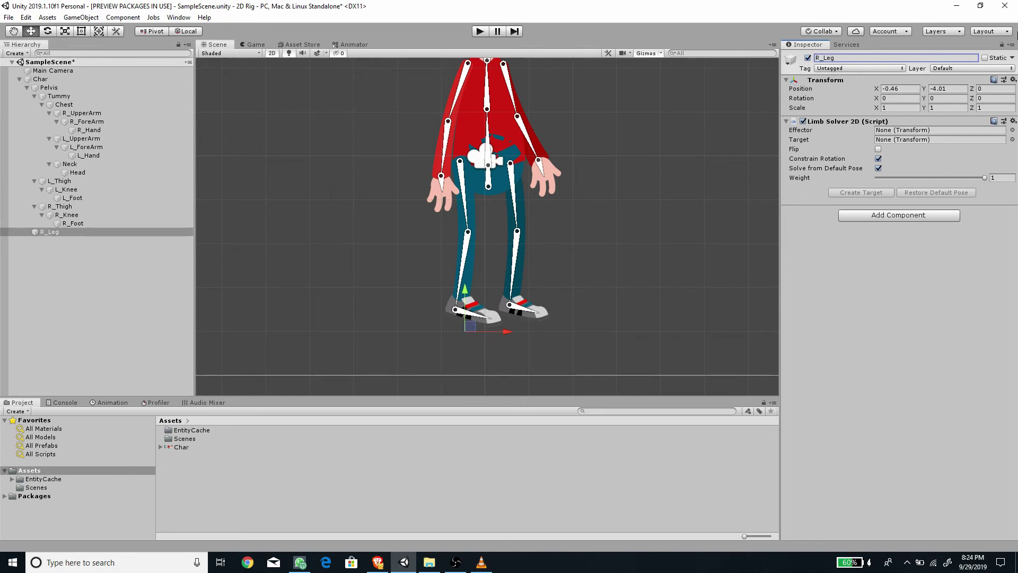
Give R_Leg a red label icon and adjust its position under the right foot to about X -0.51, Y -3.93
{"action": "left_click_drag", "start_coordinate": [473, 323], "coordinate": [469, 320]}
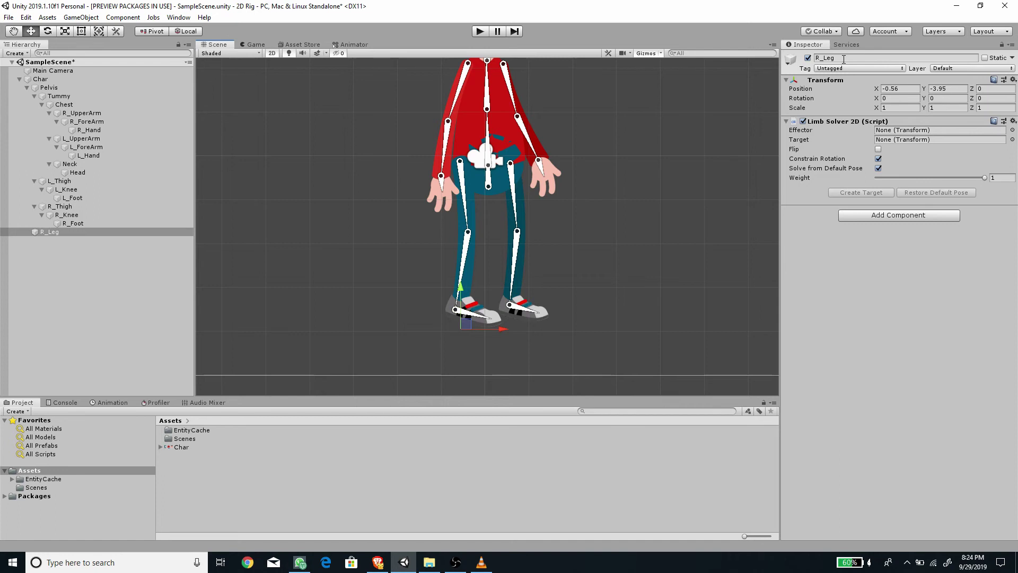
{"action": "left_click", "coordinate": [790, 59]}
{"action": "left_click", "coordinate": [830, 92]}
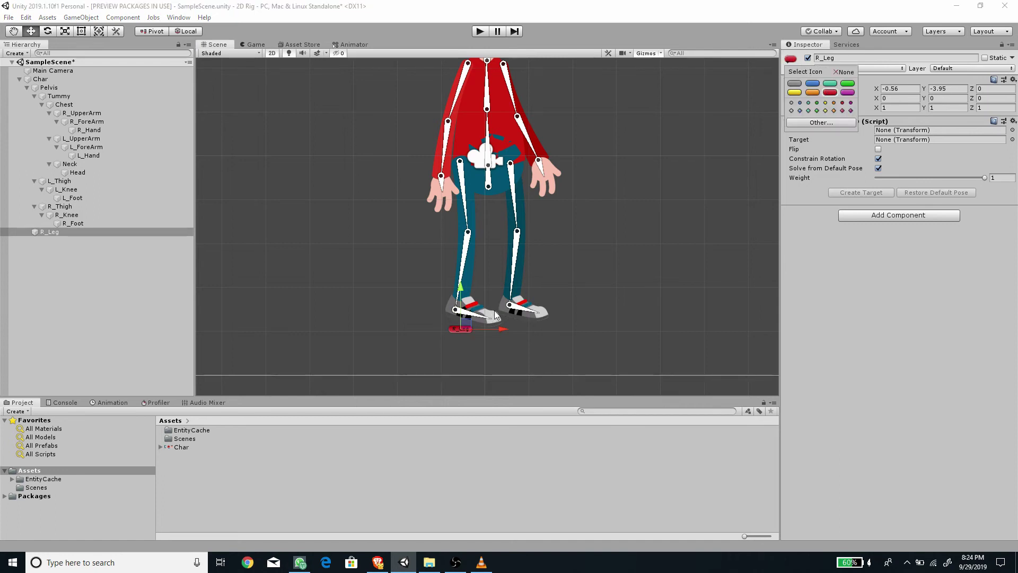
{"action": "left_click", "coordinate": [466, 321]}
{"action": "left_click_drag", "start_coordinate": [469, 327], "coordinate": [472, 326]}
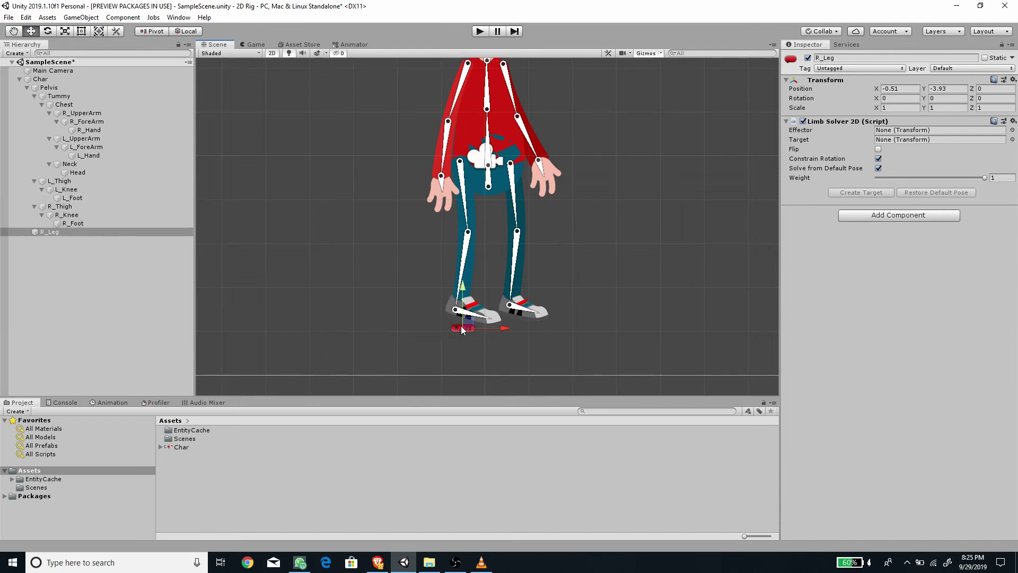
Assign R_Foot as the effector of the R_Leg solver, create its target and test the leg by moving the solver
{"action": "left_click_drag", "start_coordinate": [57, 208], "coordinate": [894, 134]}
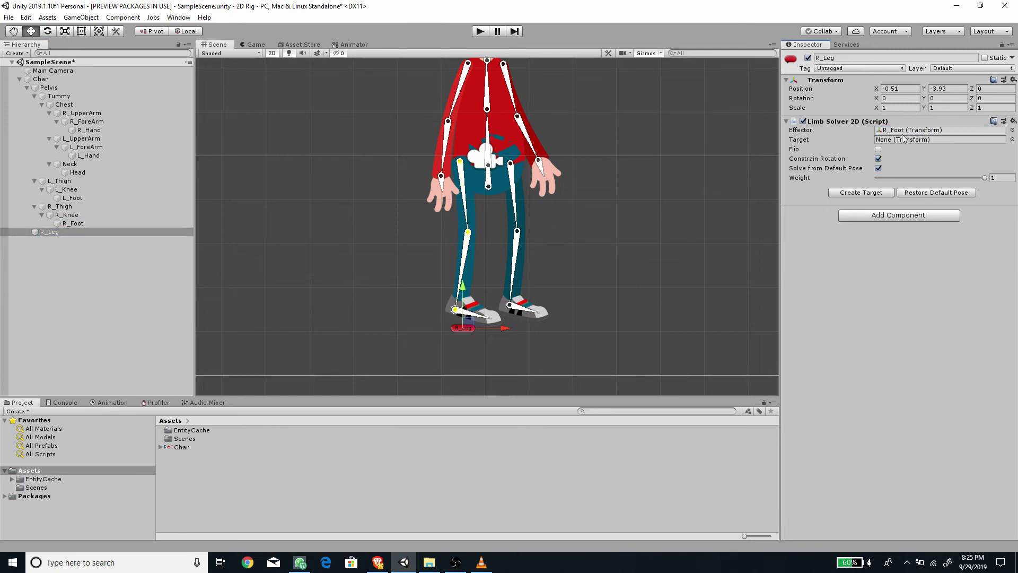
{"action": "left_click", "coordinate": [852, 193]}
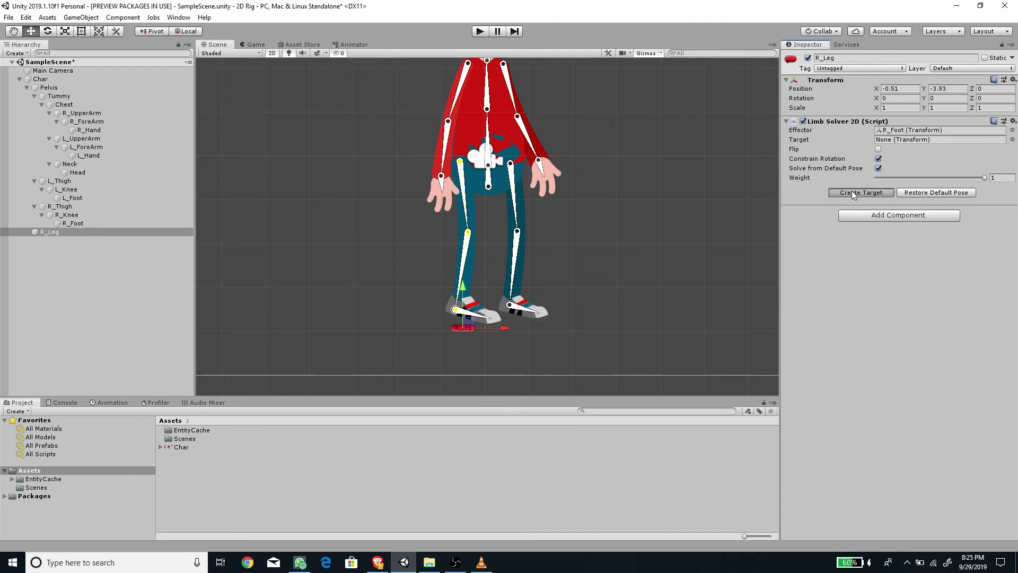
{"action": "left_click_drag", "start_coordinate": [469, 331], "coordinate": [450, 321]}
{"action": "left_click_drag", "start_coordinate": [481, 259], "coordinate": [472, 323]}
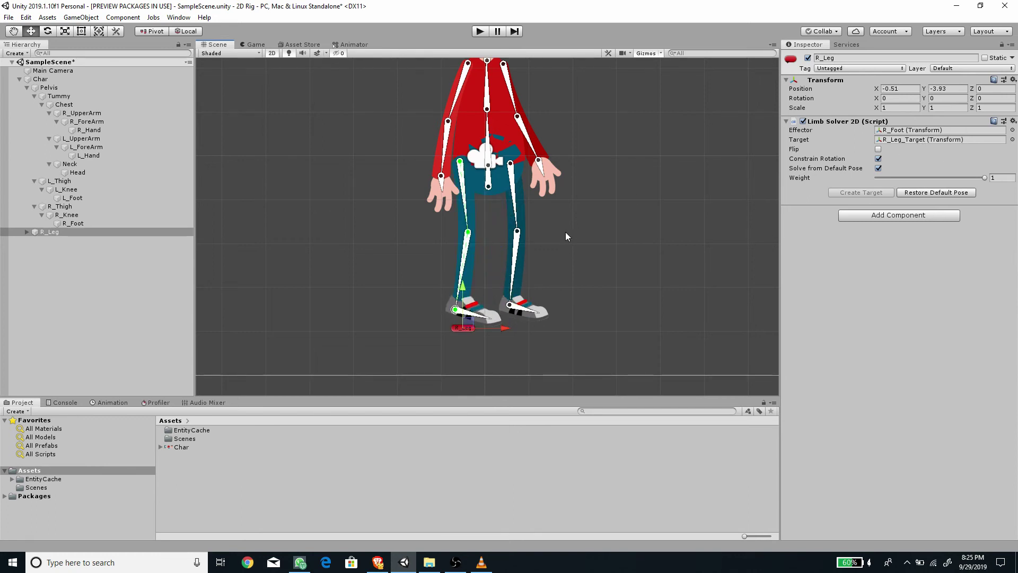
Inspect the R_Leg_Target object nested under R_Leg, then return to the R_Leg solver
{"action": "left_click", "coordinate": [27, 232]}
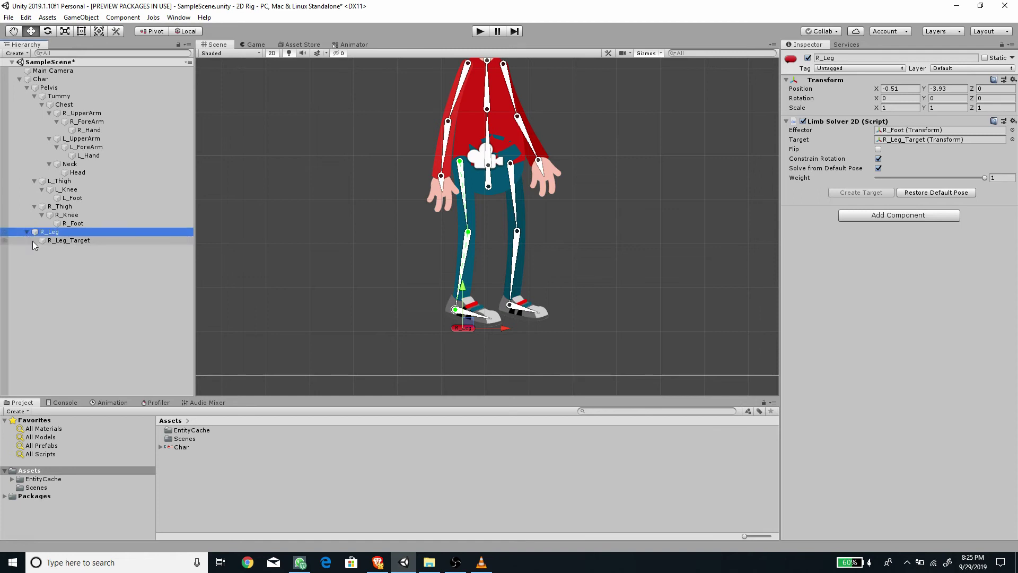
{"action": "left_click", "coordinate": [56, 241]}
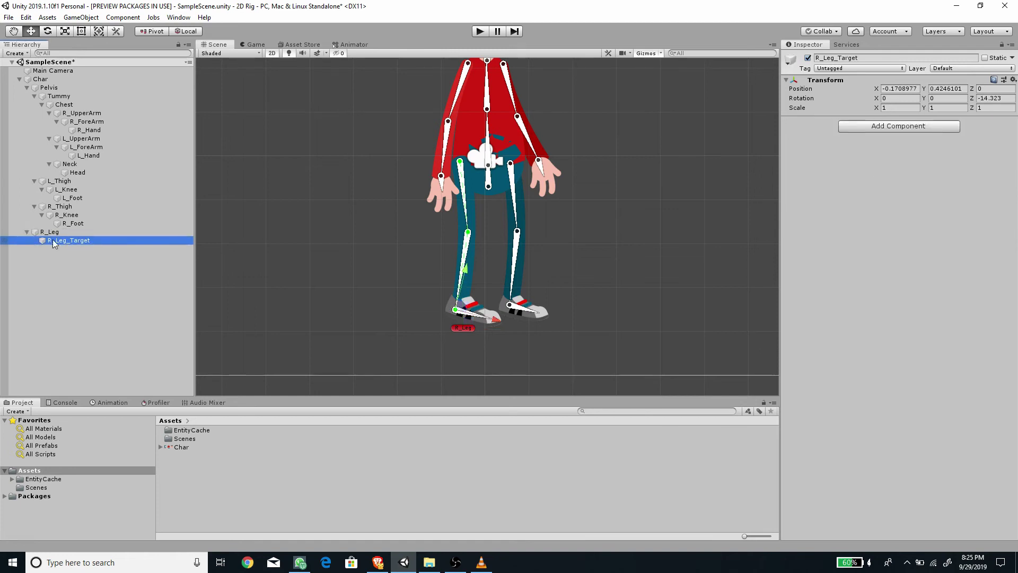
{"action": "key", "text": "Left"}
{"action": "key", "text": "Left"}
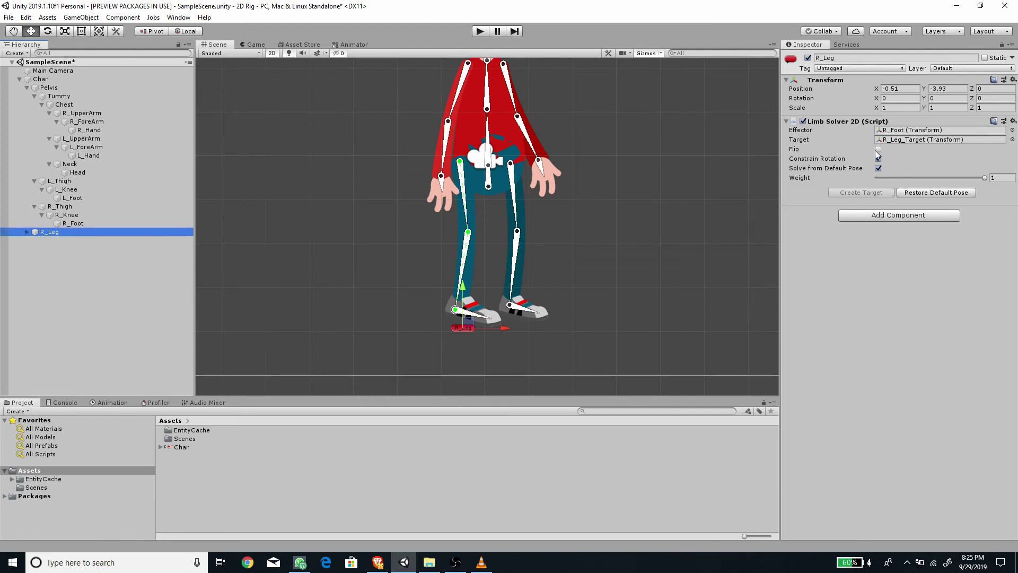
Test R_Leg by moving it and undoing the move, then switch its Flip option on and back off
{"action": "left_click_drag", "start_coordinate": [473, 327], "coordinate": [448, 304]}
{"action": "key", "text": "ctrl+z"}
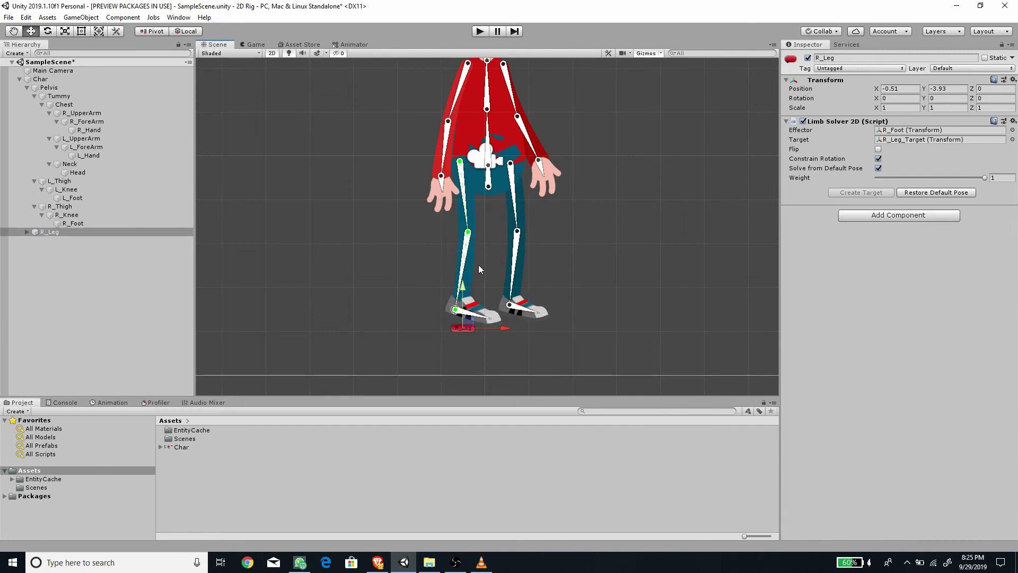
{"action": "left_click", "coordinate": [878, 150]}
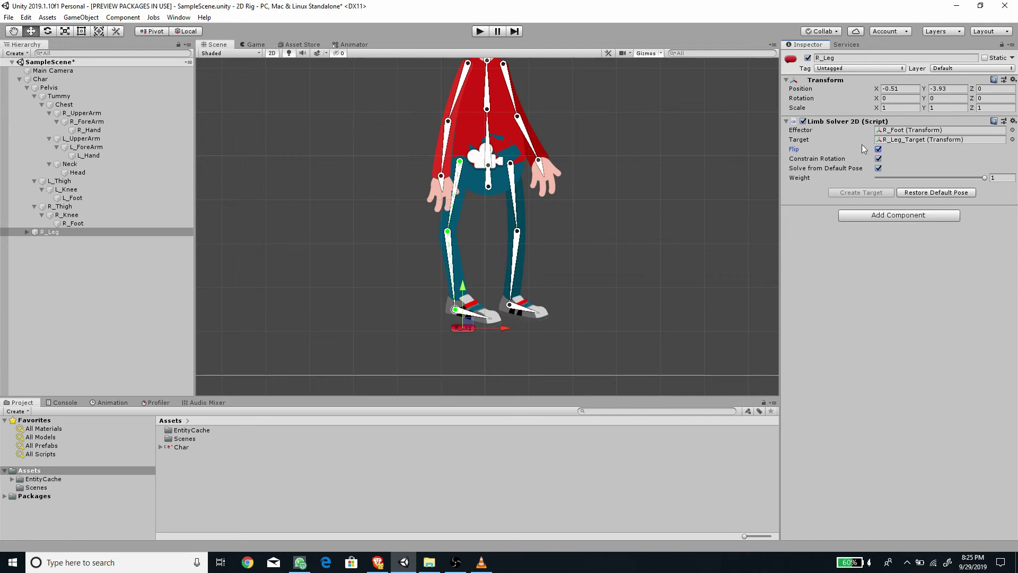
{"action": "left_click", "coordinate": [878, 150]}
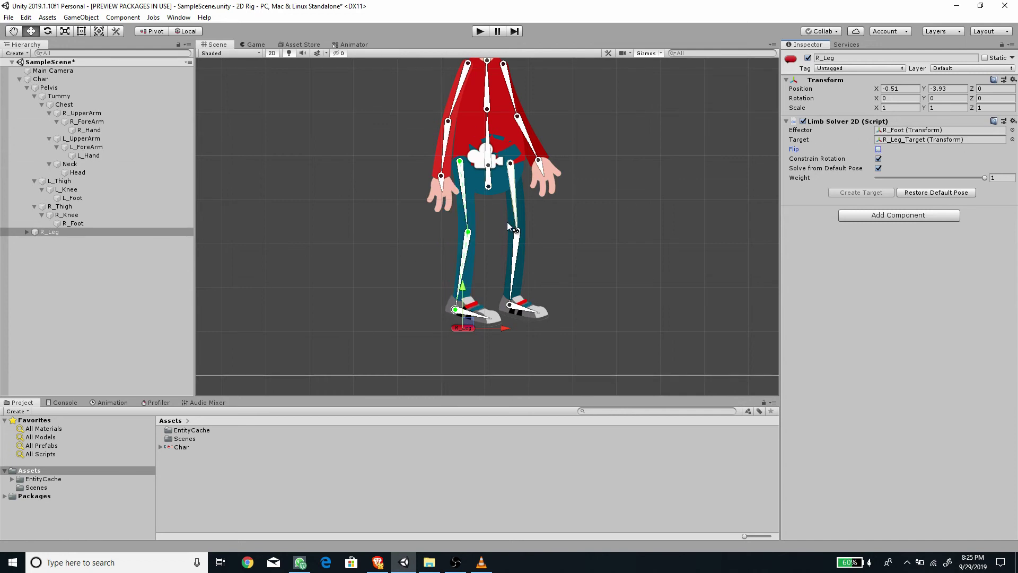
Add a Limb solver named L_Leg to Char's IK Manager and set it up with L_Foot as effector and a new target
{"action": "left_click", "coordinate": [53, 79]}
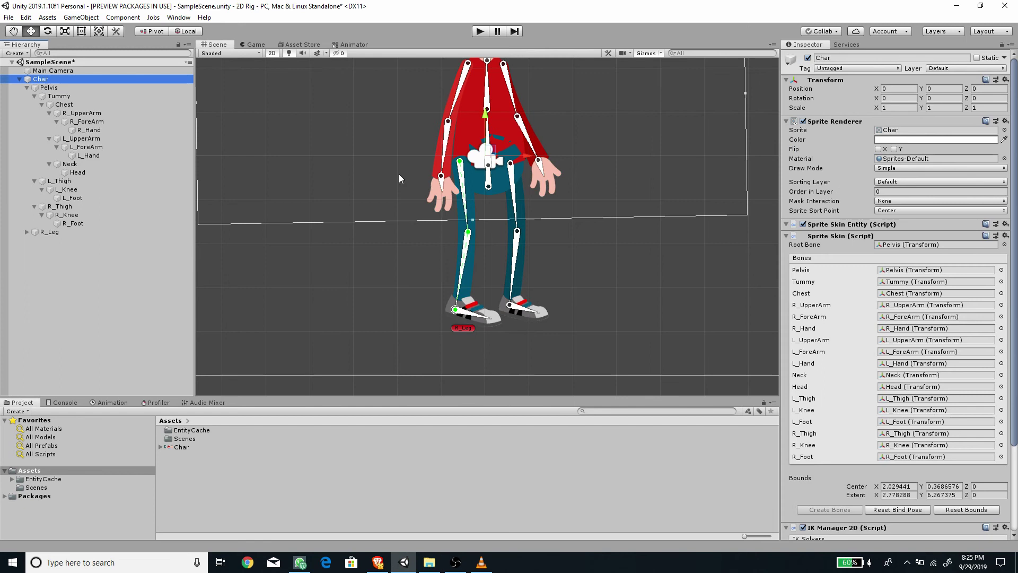
{"action": "scroll", "coordinate": [974, 466], "scroll_direction": "down", "scroll_amount": 3}
{"action": "left_click", "coordinate": [985, 456]}
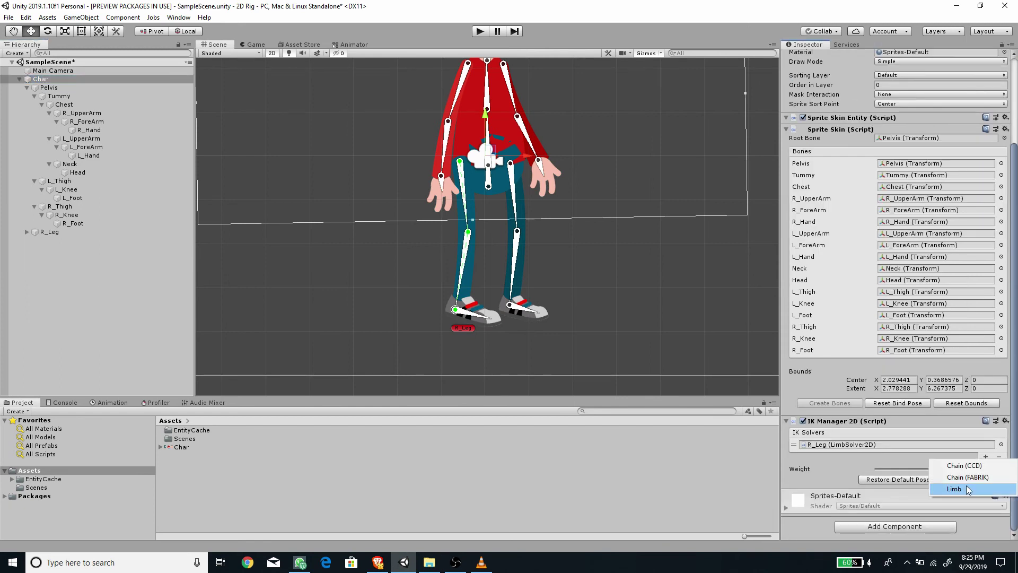
{"action": "left_click", "coordinate": [978, 463]}
{"action": "left_click", "coordinate": [824, 58]}
{"action": "type", "text": "L_LEg"}
{"action": "left_click_drag", "start_coordinate": [73, 197], "coordinate": [938, 130]}
{"action": "left_click", "coordinate": [861, 193]}
Add two more Limb solvers to Char's IK Manager for the arms
{"action": "middle_click_drag", "start_coordinate": [564, 209], "coordinate": [560, 276]}
{"action": "scroll", "coordinate": [561, 276], "scroll_direction": "down", "scroll_amount": 1}
{"action": "left_click", "coordinate": [40, 79]}
{"action": "left_click", "coordinate": [986, 459]}
{"action": "left_click", "coordinate": [978, 467]}
{"action": "left_click", "coordinate": [986, 459]}
{"action": "left_click", "coordinate": [978, 462]}
Rename the first new limb solver R_Arm and give it a purple label icon
{"action": "left_click", "coordinate": [907, 56]}
{"action": "type", "text": "R_Arm"}
{"action": "key", "text": "Return"}
{"action": "left_click", "coordinate": [790, 59]}
{"action": "left_click", "coordinate": [848, 71]}
Assign R_Hand as the effector of R_Arm, create its target and turn on Flip to correct the elbow bend
{"action": "left_click_drag", "start_coordinate": [89, 130], "coordinate": [938, 130]}
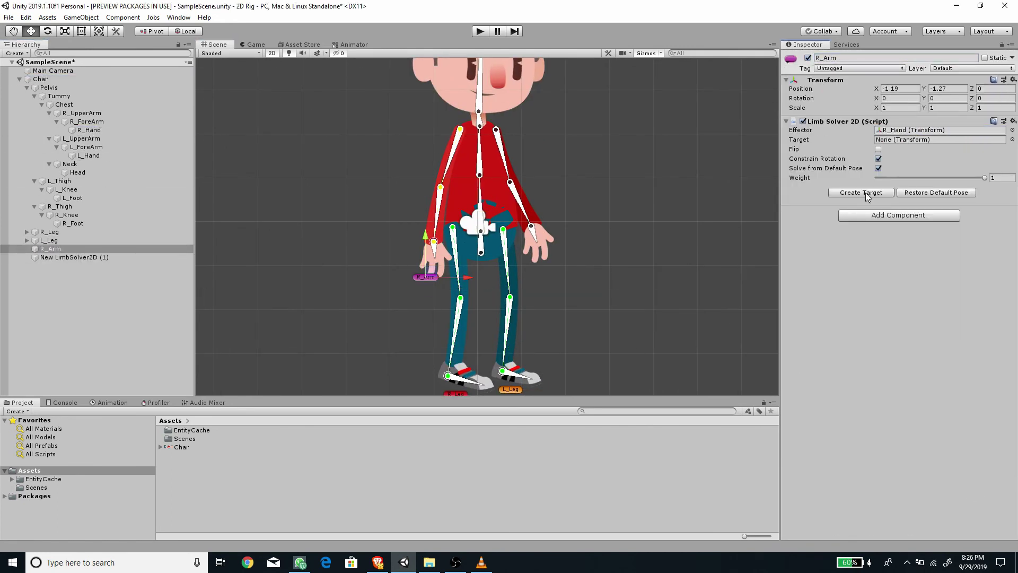
{"action": "left_click", "coordinate": [861, 192]}
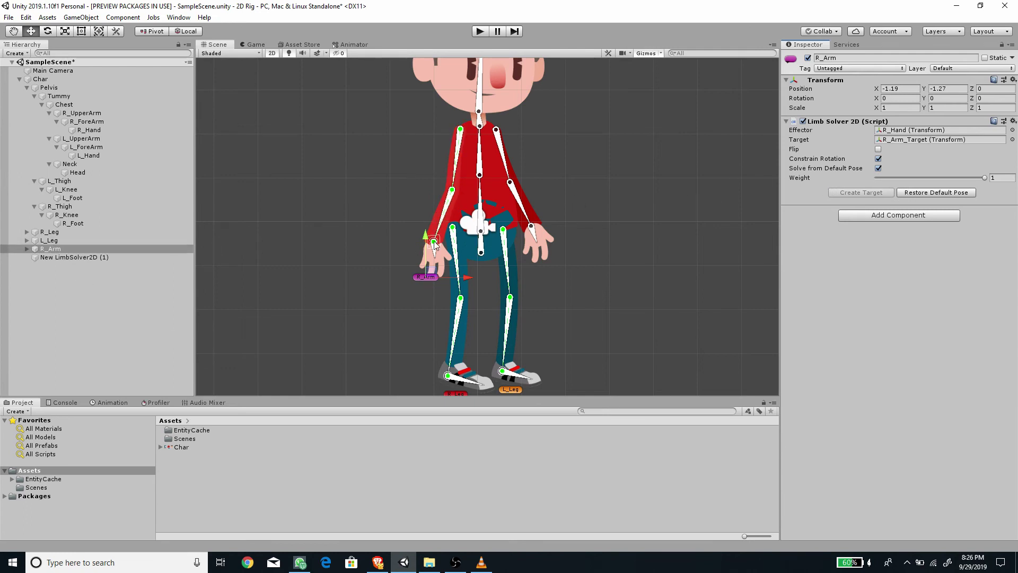
{"action": "left_click", "coordinate": [878, 150]}
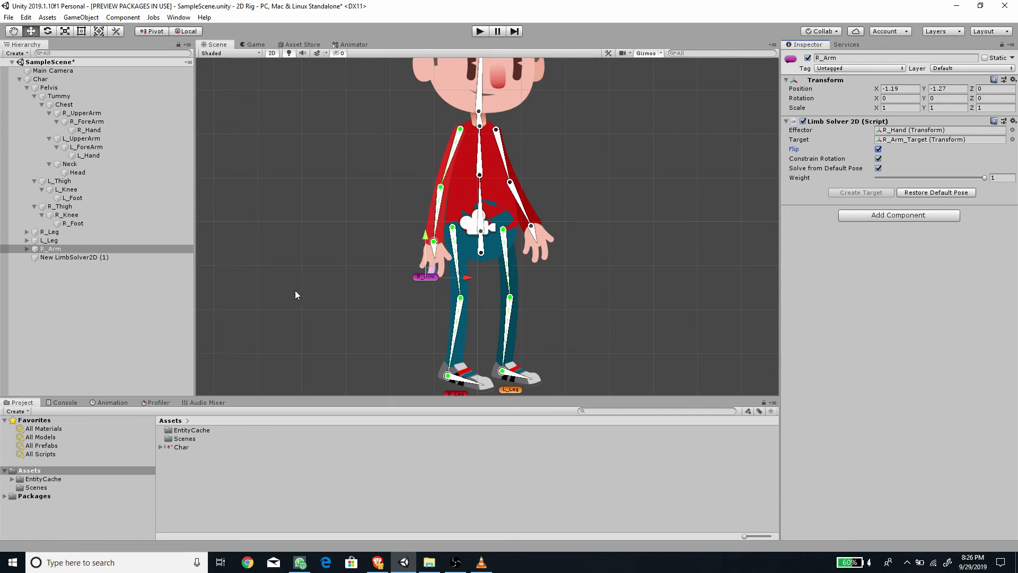
Rename the remaining new limb solver L_Arm and give it a green label icon
{"action": "left_click", "coordinate": [74, 257]}
{"action": "left_click", "coordinate": [896, 58]}
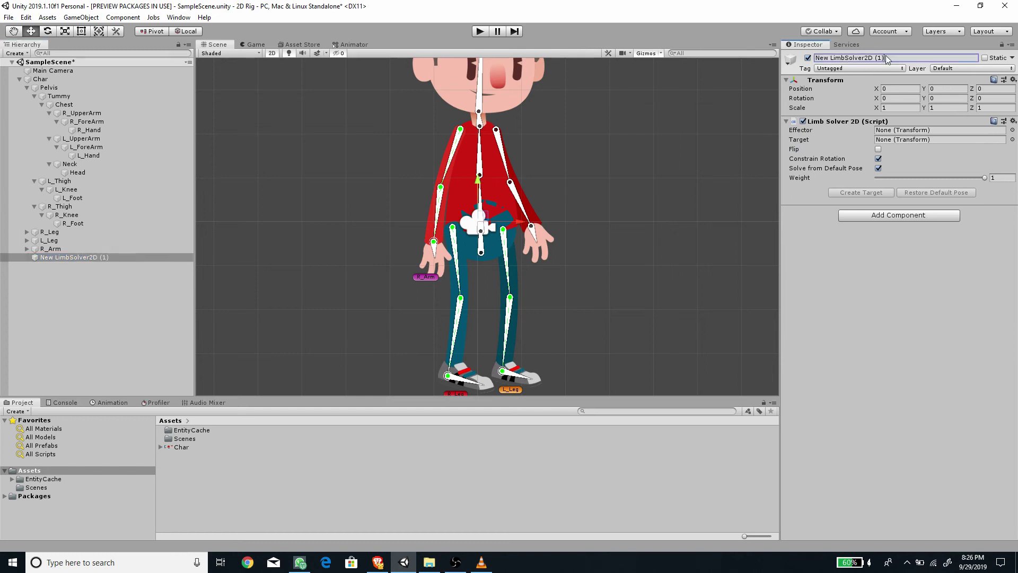
{"action": "type", "text": "L_Arm"}
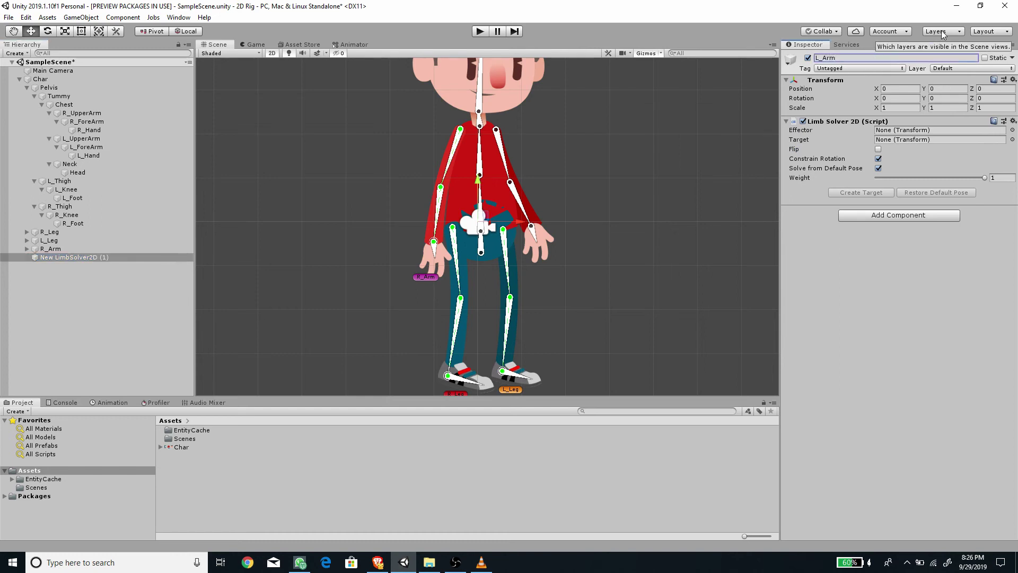
{"action": "key", "text": "Return"}
{"action": "left_click", "coordinate": [790, 59]}
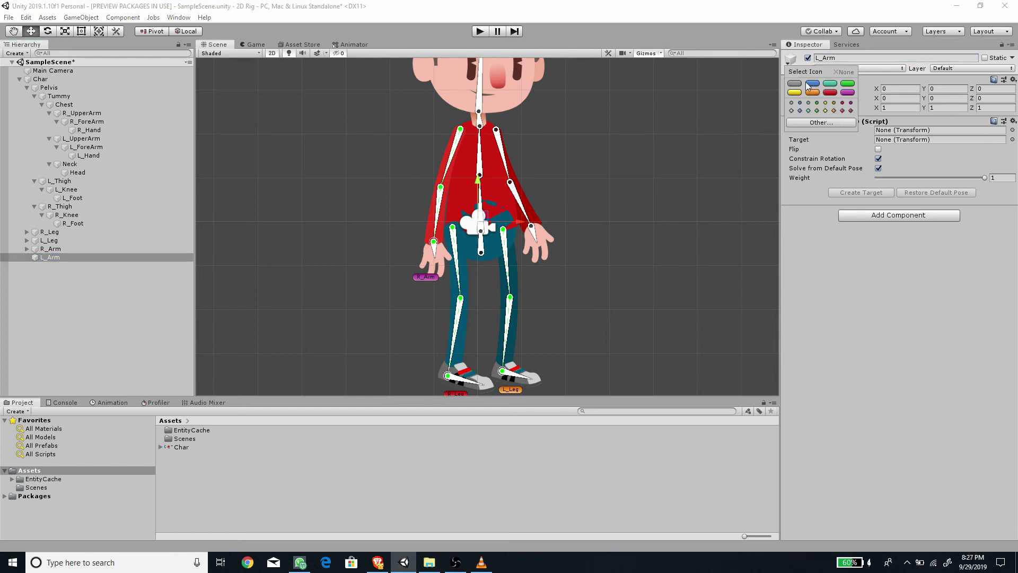
{"action": "left_click", "coordinate": [848, 83]}
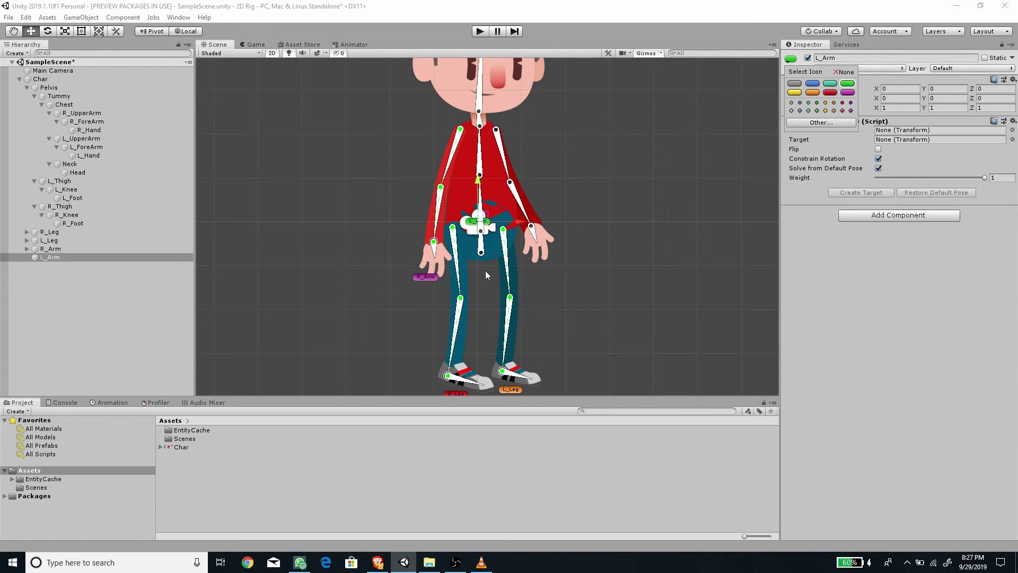
Place L_Arm under the left hand at about X 1.38, Y -0.82, and configure it with L_Hand as effector, a new target and Flip on
{"action": "left_click", "coordinate": [486, 218]}
{"action": "left_click_drag", "start_coordinate": [488, 214], "coordinate": [548, 251]}
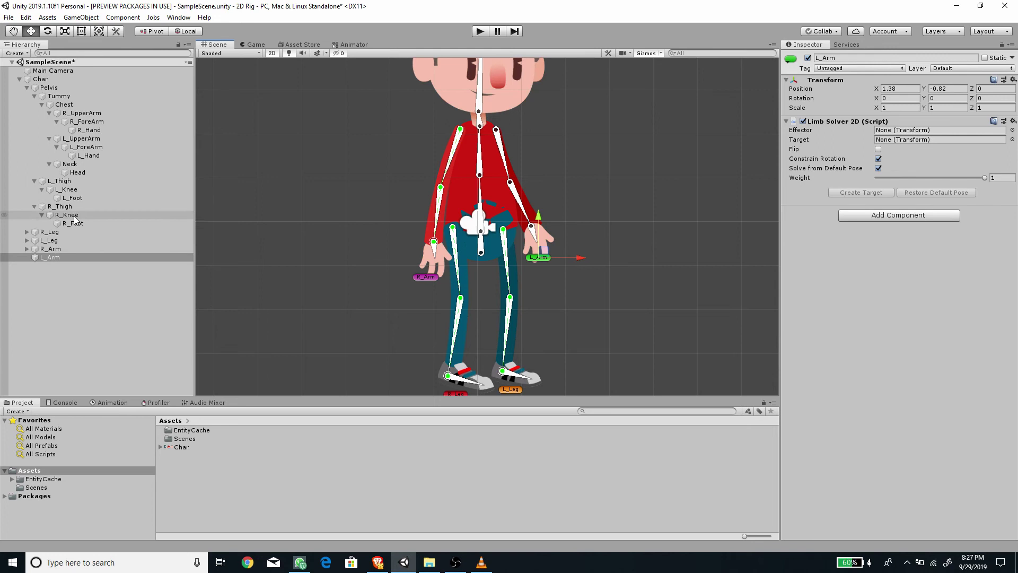
{"action": "left_click_drag", "start_coordinate": [88, 155], "coordinate": [904, 130]}
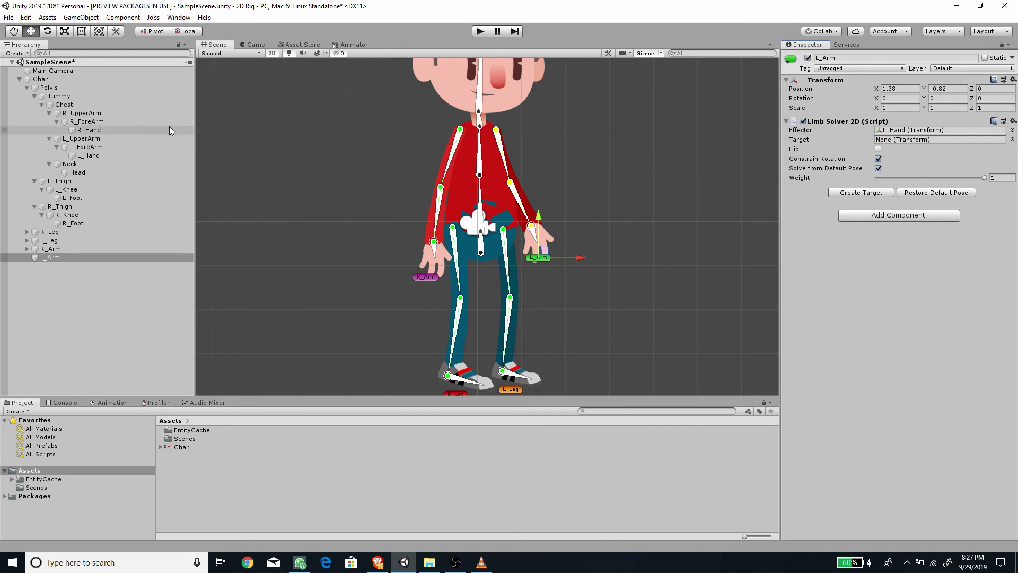
{"action": "left_click", "coordinate": [857, 194]}
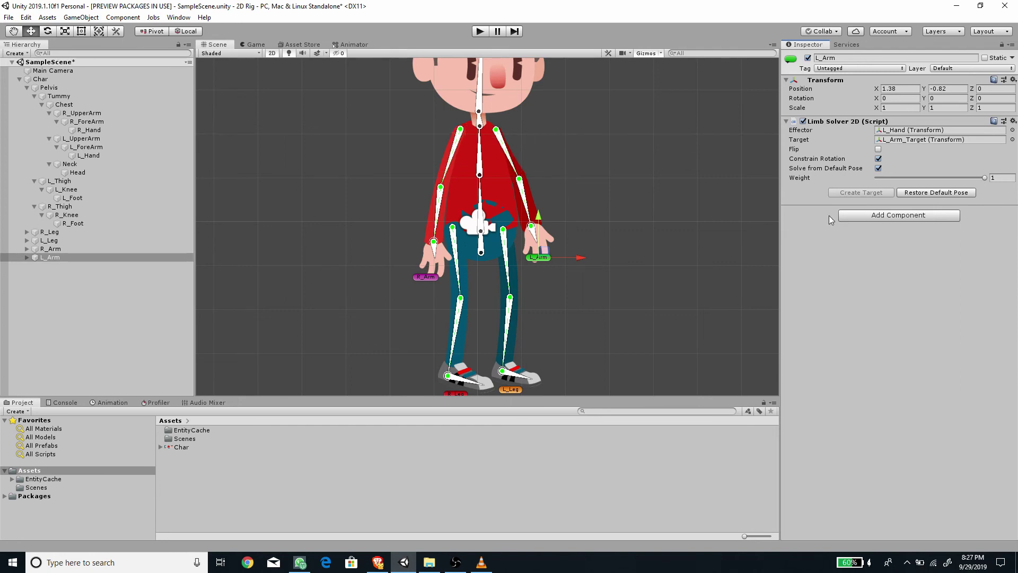
{"action": "left_click", "coordinate": [877, 150]}
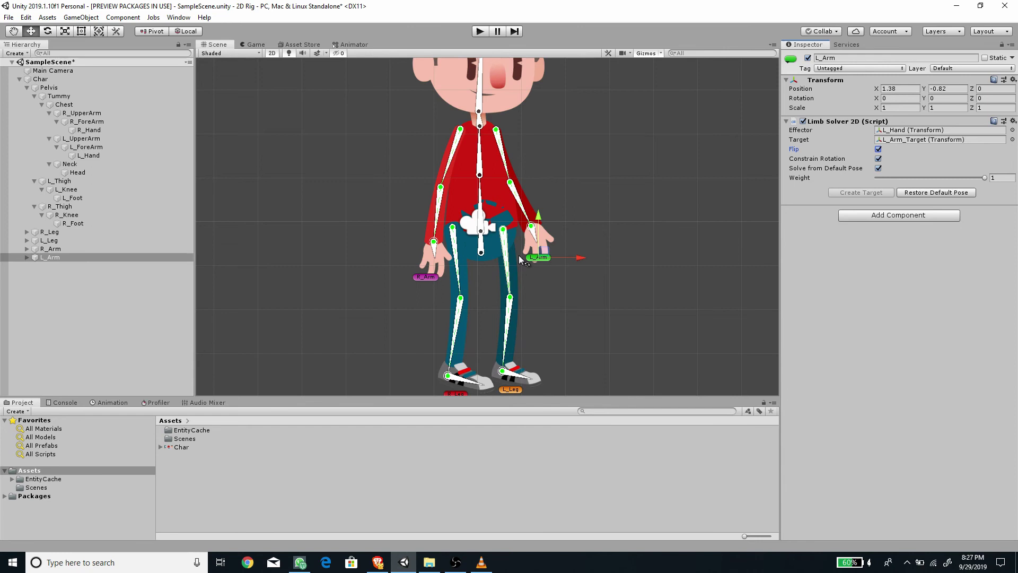
Test the L_Arm solver by moving it around, and undo the test changes
{"action": "left_click_drag", "start_coordinate": [543, 250], "coordinate": [567, 259]}
{"action": "key", "text": "ctrl+z"}
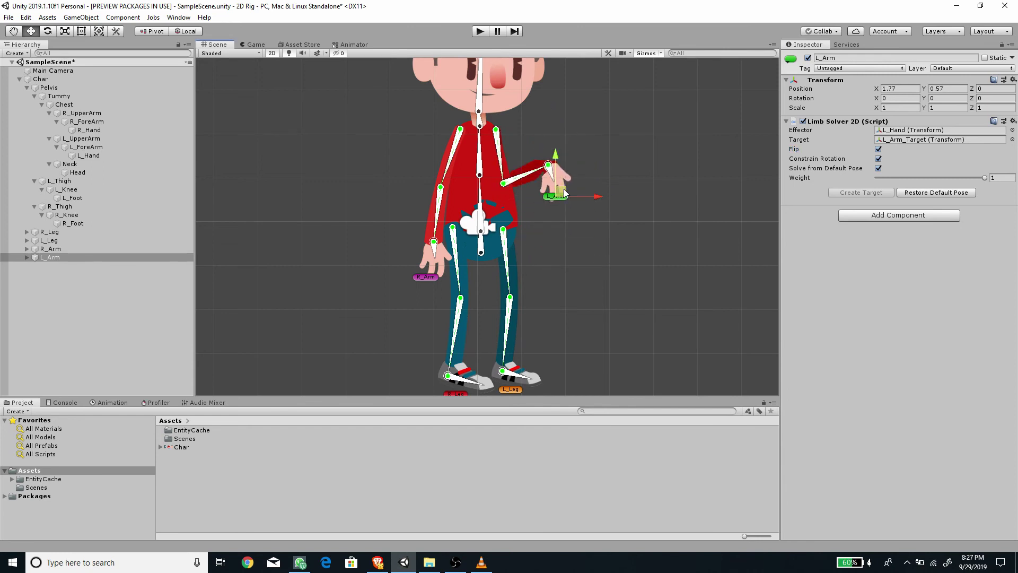
{"action": "key", "text": "ctrl+z"}
{"action": "left_click_drag", "start_coordinate": [558, 231], "coordinate": [552, 199]}
{"action": "key", "text": "e"}
{"action": "key", "text": "ctrl+z"}
{"action": "key", "text": "ctrl+z"}
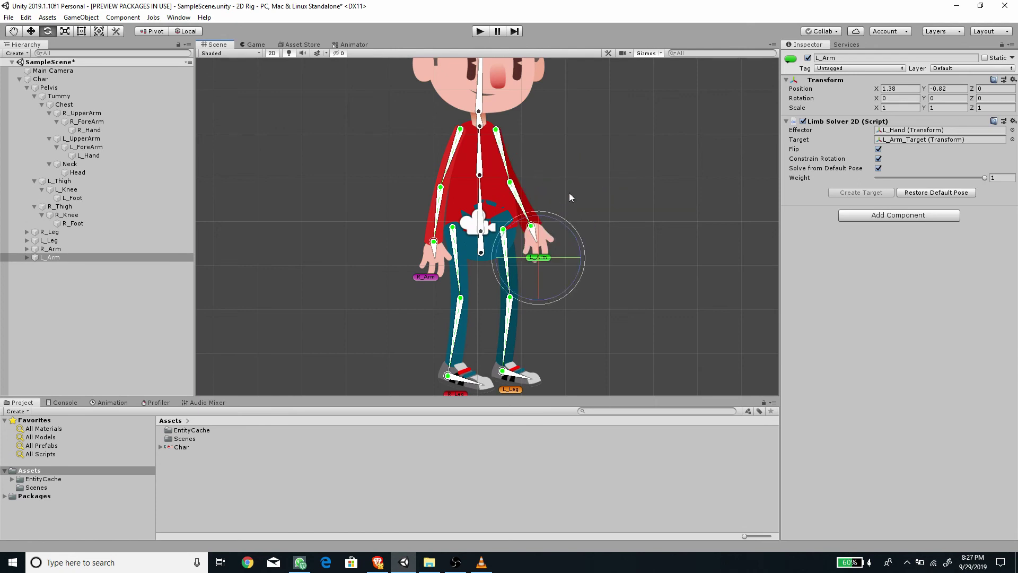
Create an animation clip named Waving for Char in an enlarged Animation window
{"action": "scroll", "coordinate": [568, 203], "scroll_direction": "down", "scroll_amount": 3}
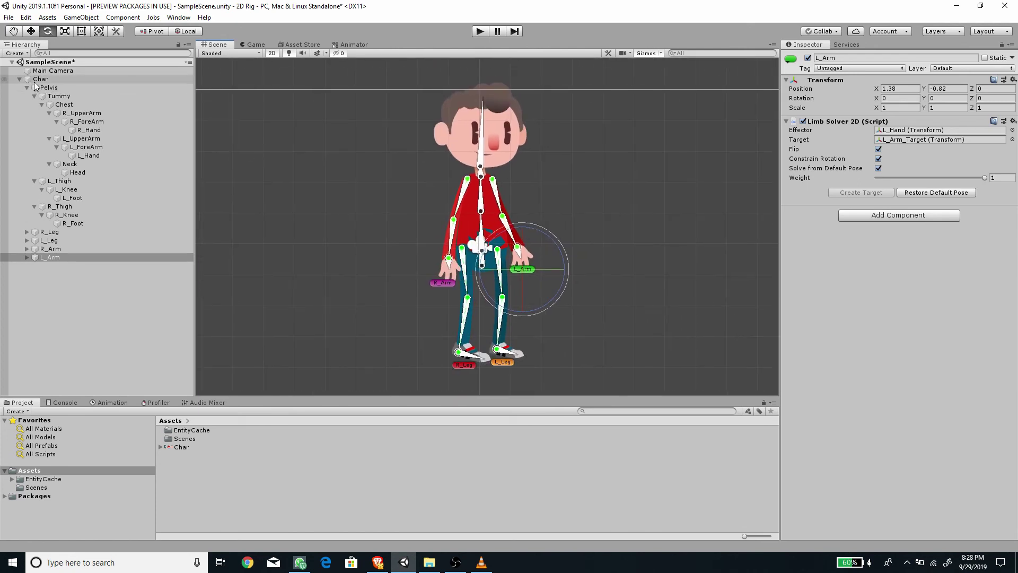
{"action": "left_click", "coordinate": [35, 80]}
{"action": "left_click", "coordinate": [19, 79]}
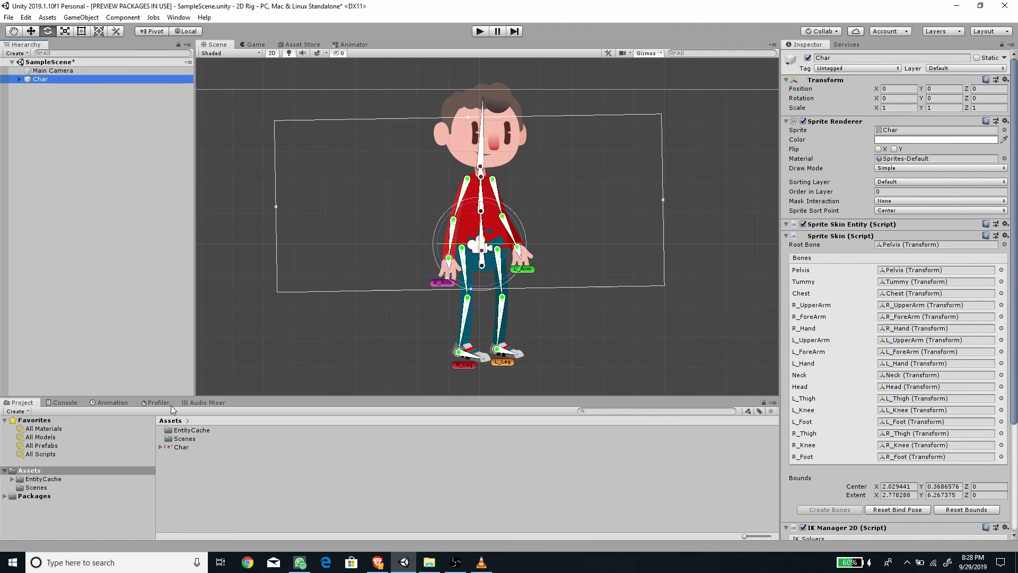
{"action": "left_click", "coordinate": [112, 402]}
{"action": "left_click_drag", "start_coordinate": [248, 398], "coordinate": [248, 312]}
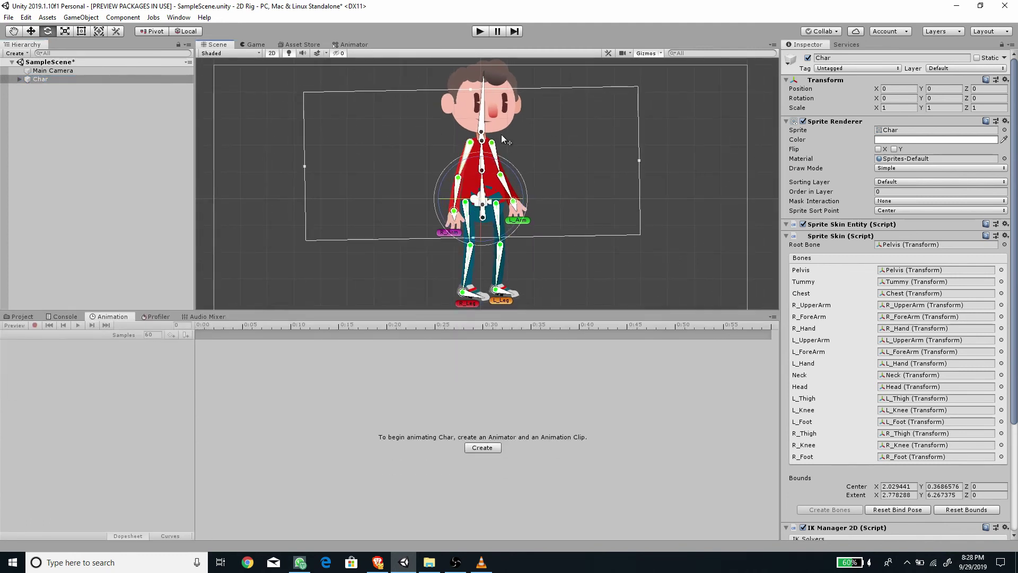
{"action": "left_click", "coordinate": [484, 448]}
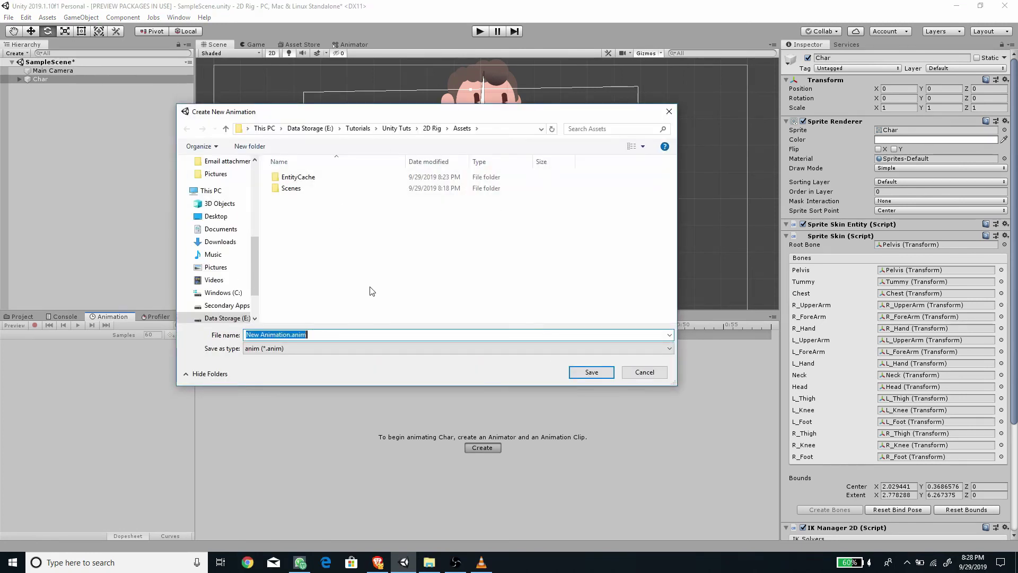
{"action": "type", "text": "Waving"}
{"action": "key", "text": "Return"}
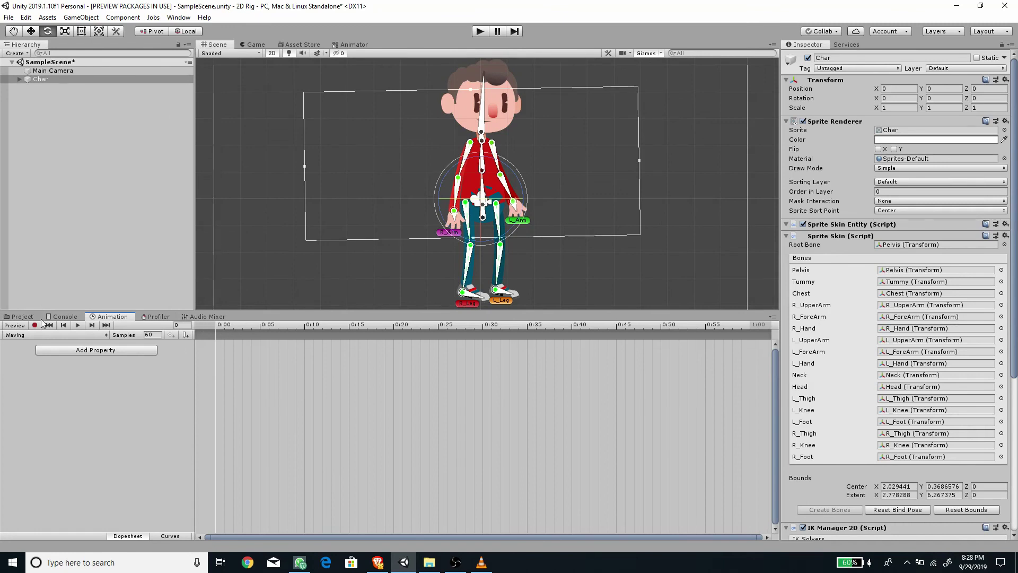
Start recording and key L_Arm at frame 20, raised beside the head and rotated about 139.6° on Z
{"action": "left_click", "coordinate": [35, 325]}
{"action": "left_click", "coordinate": [19, 79], "text": "alt"}
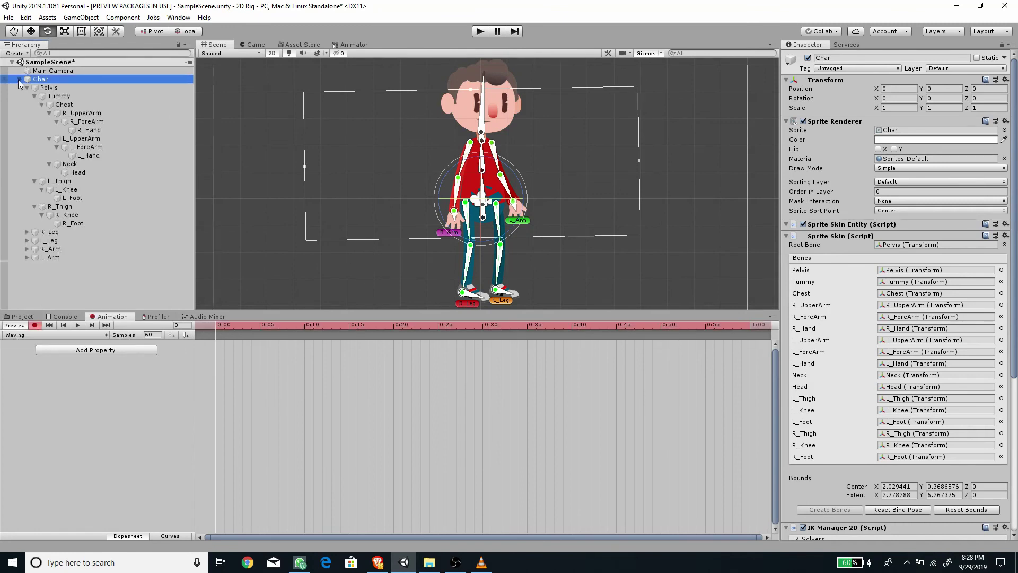
{"action": "left_click_drag", "start_coordinate": [220, 326], "coordinate": [394, 344]}
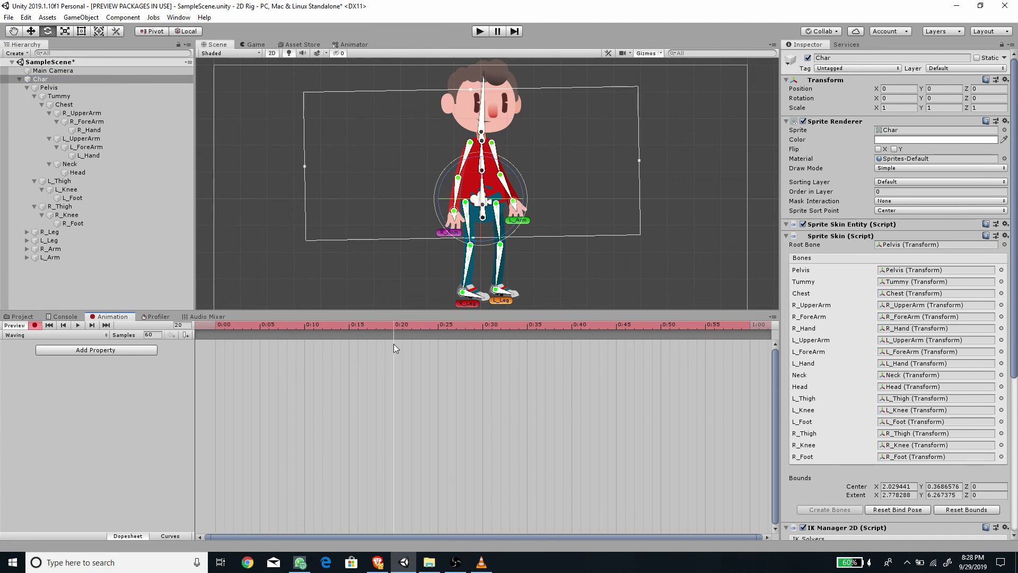
{"action": "left_click", "coordinate": [60, 249]}
{"action": "left_click", "coordinate": [53, 257]}
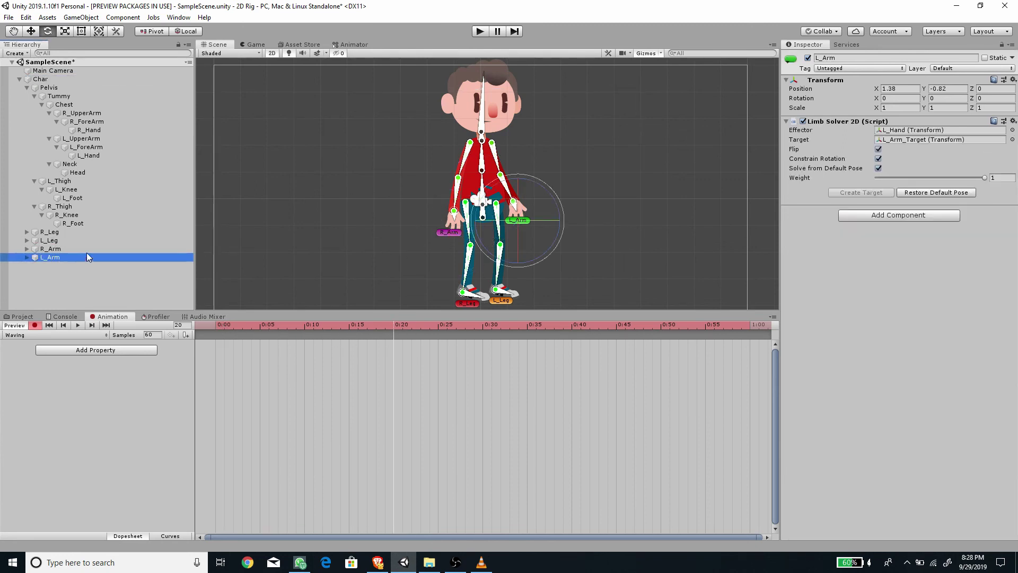
{"action": "key", "text": "w"}
{"action": "left_click_drag", "start_coordinate": [525, 217], "coordinate": [478, 498]}
{"action": "key", "text": "e"}
{"action": "key", "text": "w"}
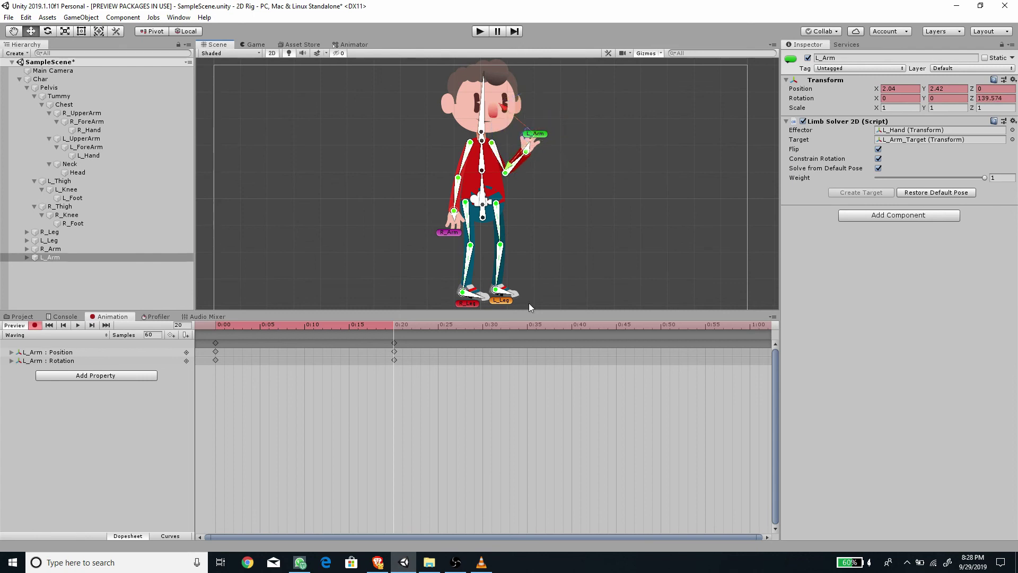
{"action": "left_click_drag", "start_coordinate": [532, 144], "coordinate": [532, 115]}
Key L_Arm swung outward to about X 2.64, Y 3.13 at frame 30, and back toward the head at frame 38
{"action": "left_click_drag", "start_coordinate": [382, 327], "coordinate": [482, 352]}
{"action": "left_click_drag", "start_coordinate": [528, 112], "coordinate": [542, 116]}
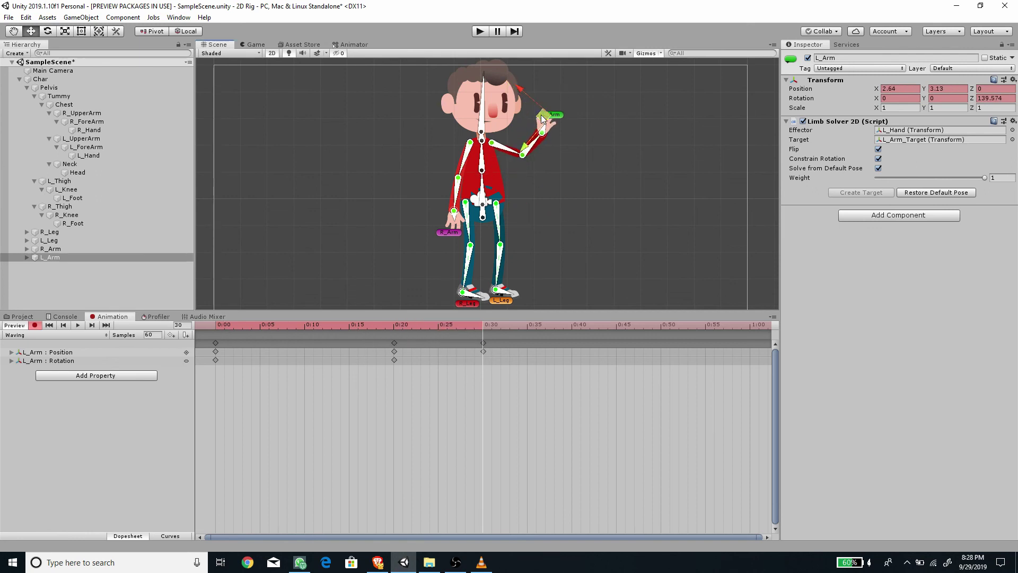
{"action": "left_click_drag", "start_coordinate": [492, 326], "coordinate": [551, 329]}
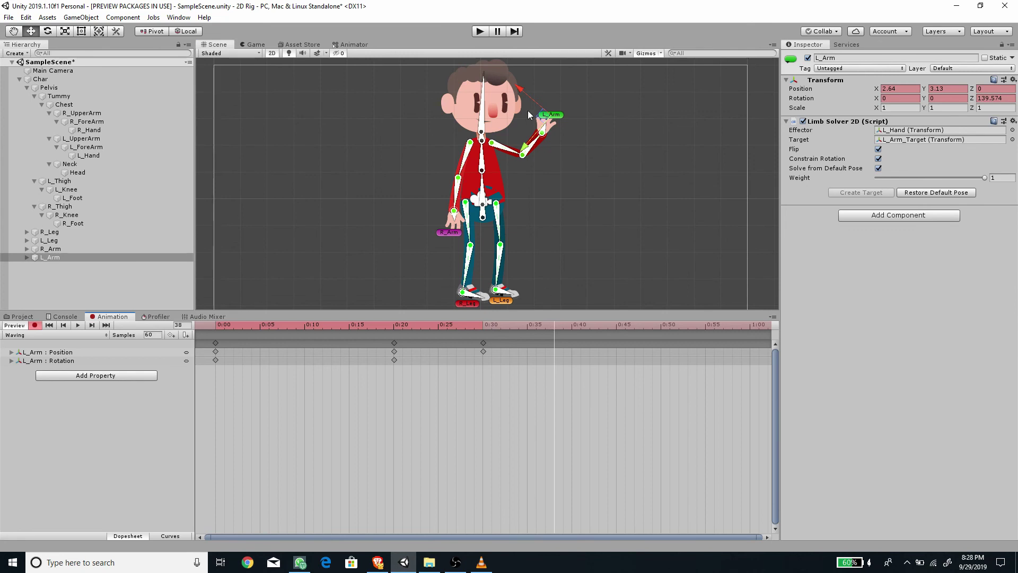
{"action": "left_click_drag", "start_coordinate": [540, 115], "coordinate": [516, 113]}
Play back the Waving clip, then stop recording and return the timeline to frame 0
{"action": "left_click_drag", "start_coordinate": [536, 323], "coordinate": [86, 336]}
{"action": "left_click", "coordinate": [78, 325]}
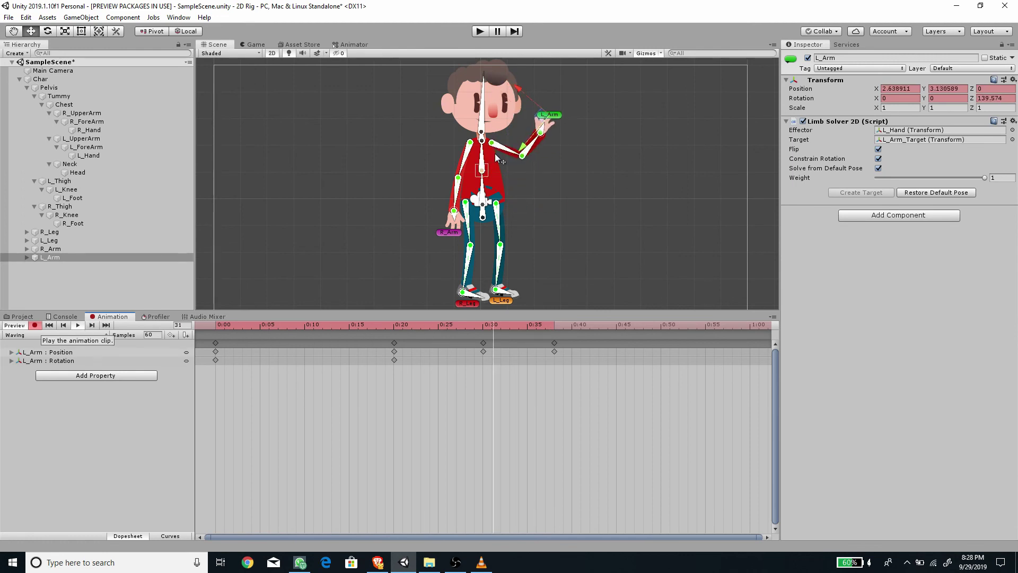
{"action": "left_click", "coordinate": [34, 325]}
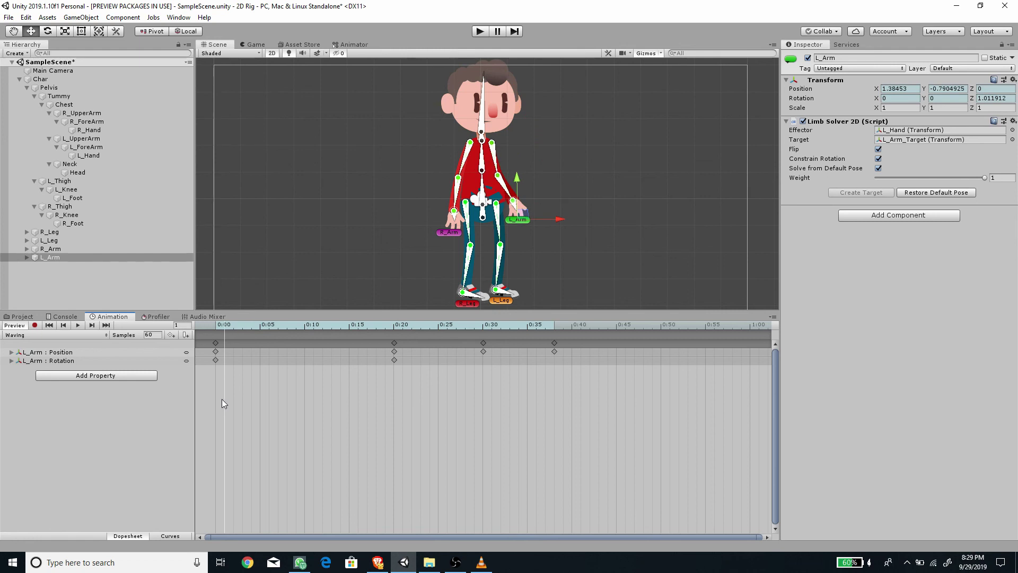
{"action": "left_click_drag", "start_coordinate": [230, 332], "coordinate": [205, 332]}
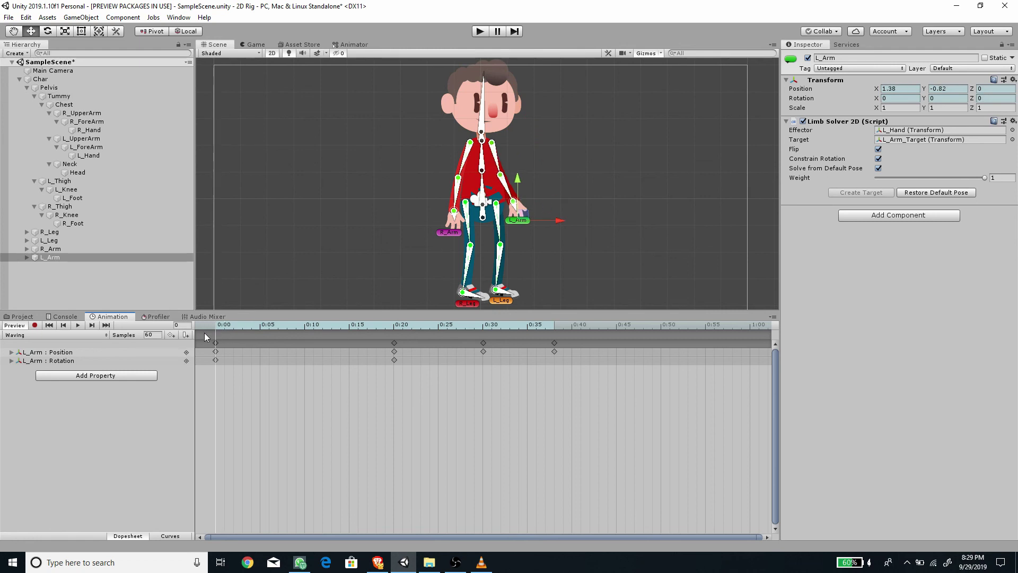
Show Char's state machine in the Animator and move the Waving state clear of Any State
{"action": "left_click", "coordinate": [353, 46]}
{"action": "left_click", "coordinate": [69, 81]}
{"action": "scroll", "coordinate": [601, 223], "scroll_direction": "up", "scroll_amount": 3}
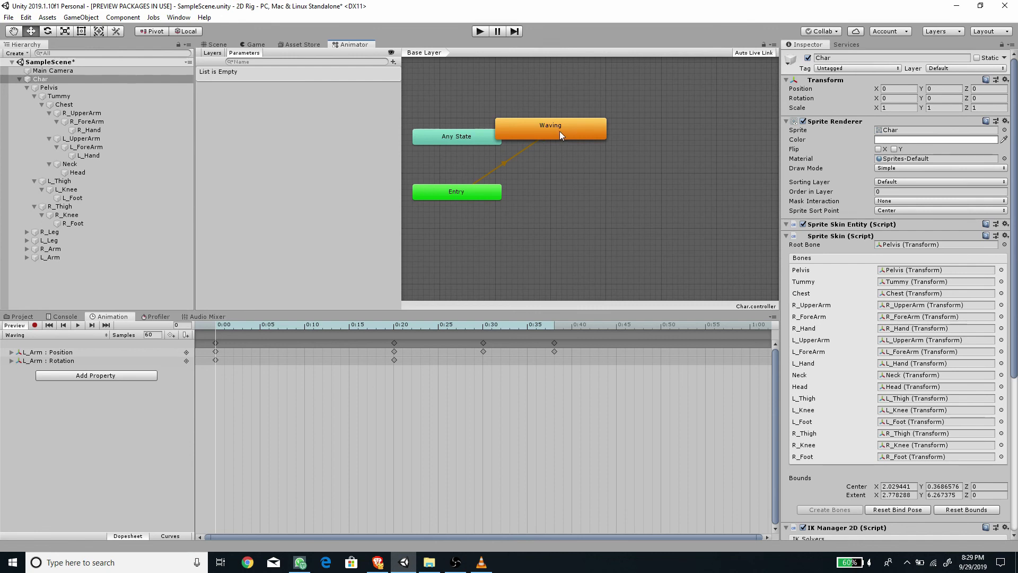
{"action": "left_click_drag", "start_coordinate": [549, 134], "coordinate": [583, 116]}
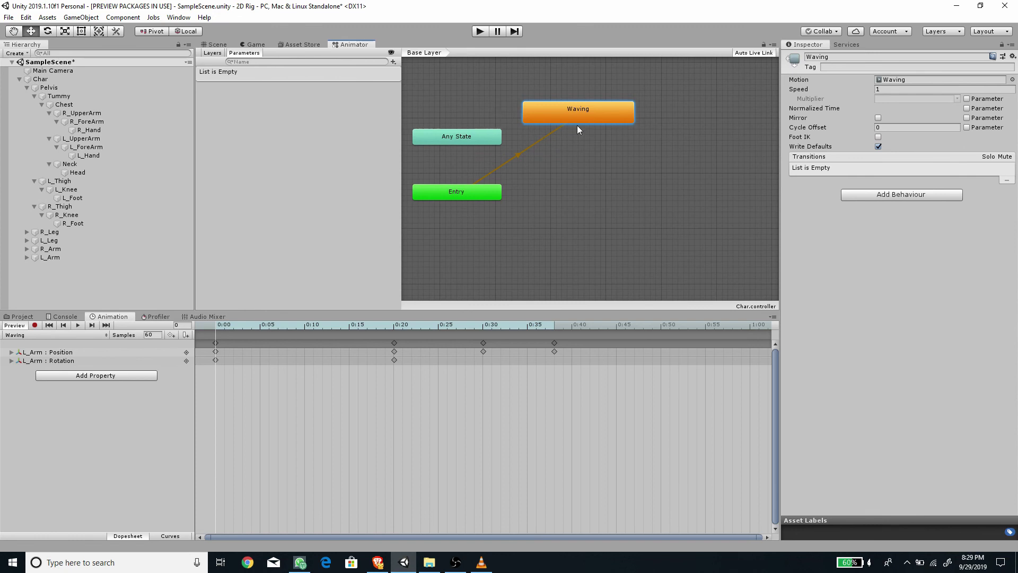
Check the character in the Game view and examine its waist area closely in the Scene view
{"action": "left_click", "coordinate": [255, 45]}
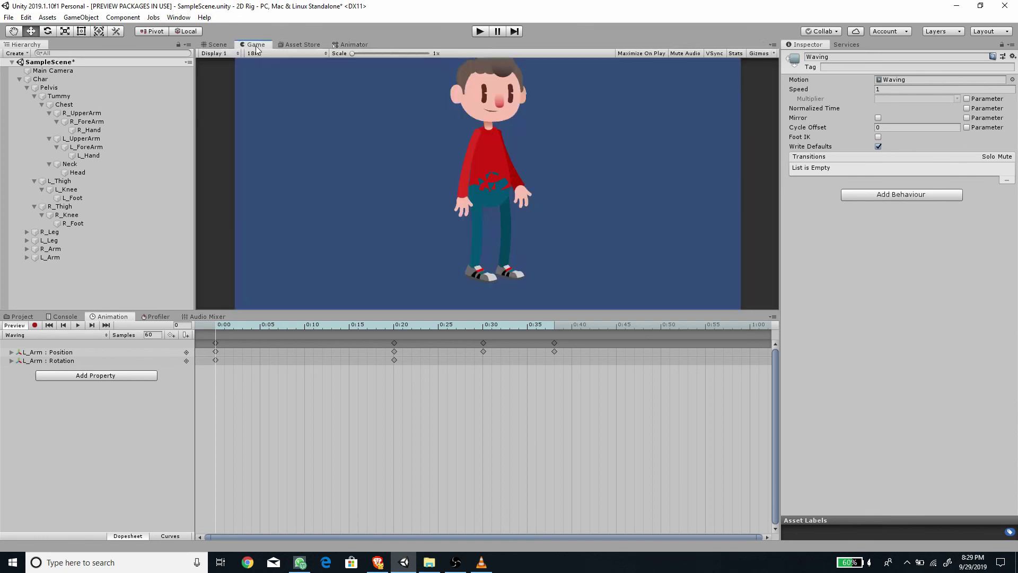
{"action": "left_click", "coordinate": [215, 46]}
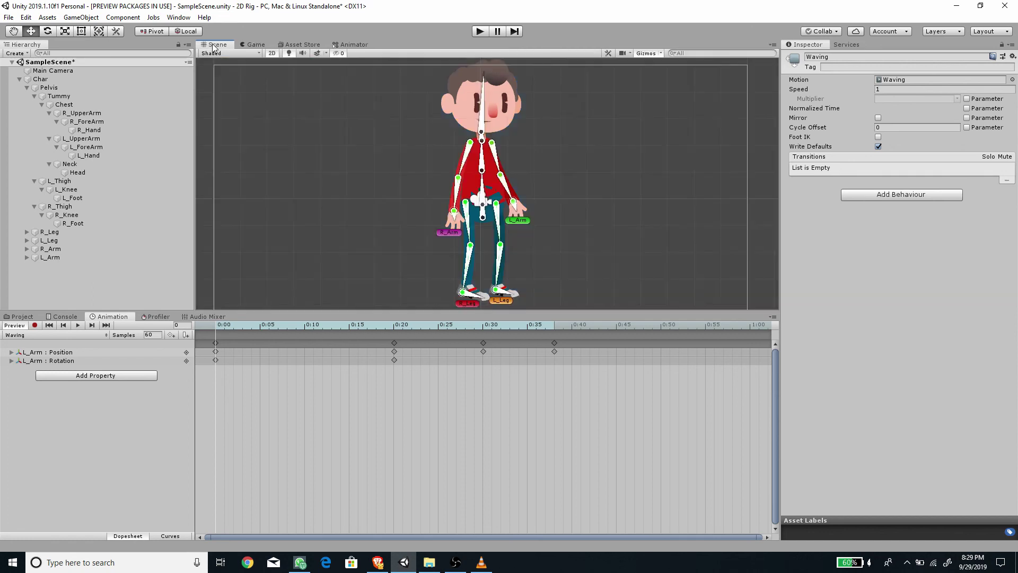
{"action": "scroll", "coordinate": [533, 210], "scroll_direction": "up", "scroll_amount": 5}
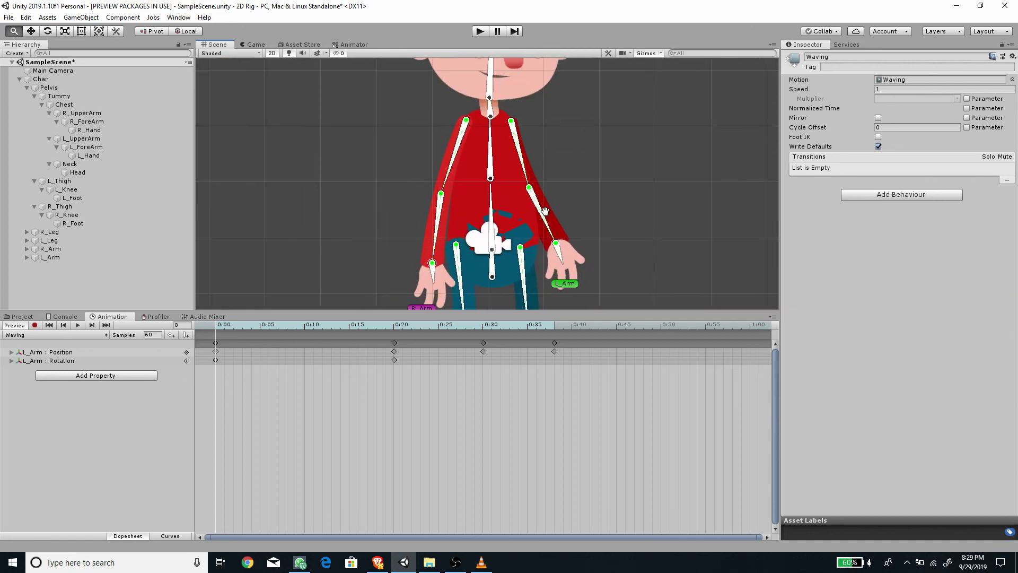
{"action": "scroll", "coordinate": [505, 187], "scroll_direction": "up", "scroll_amount": 3}
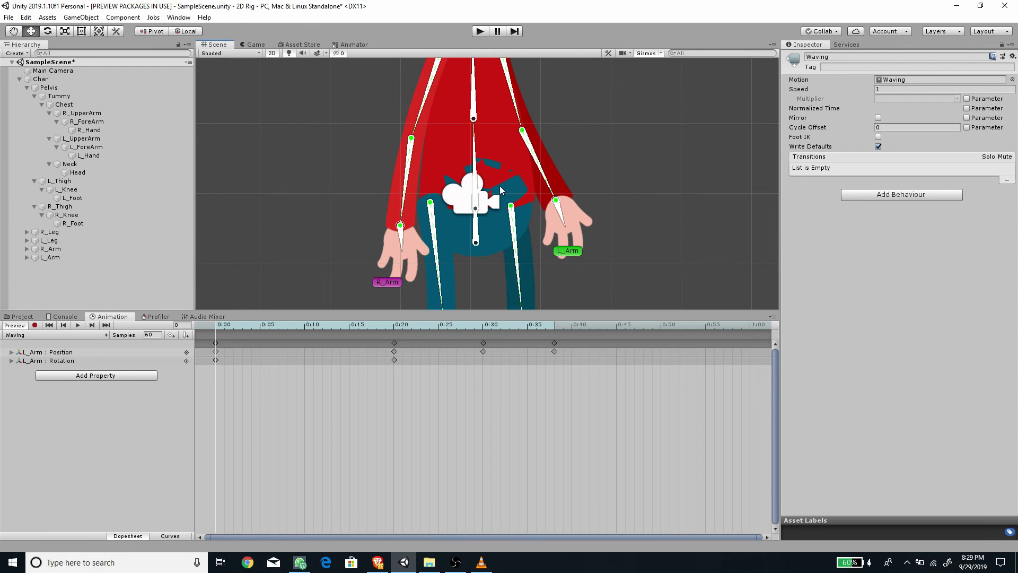
Open the Char texture in the Skinning Editor and enable joint editing for its bones
{"action": "left_click", "coordinate": [22, 316]}
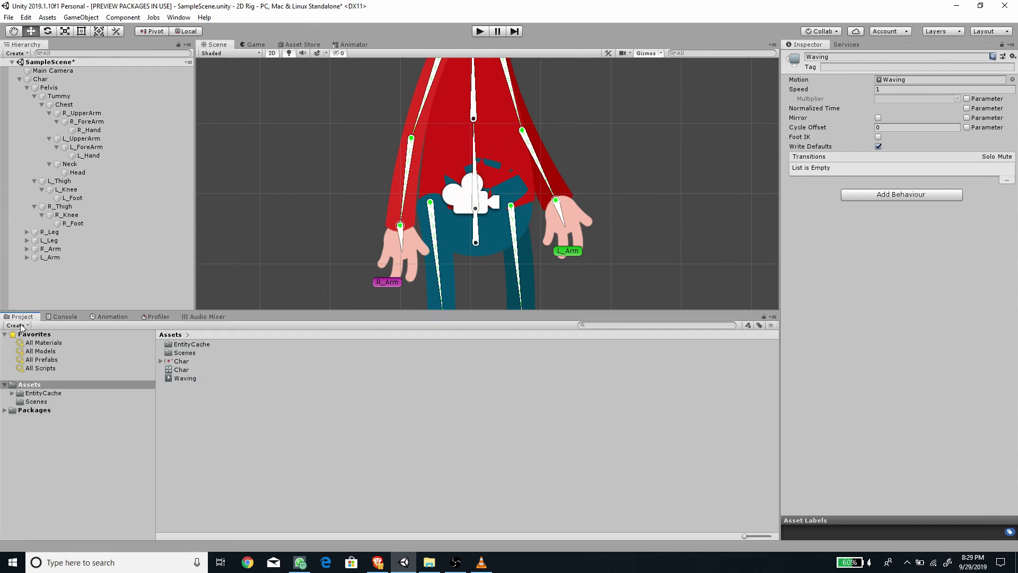
{"action": "left_click", "coordinate": [182, 361]}
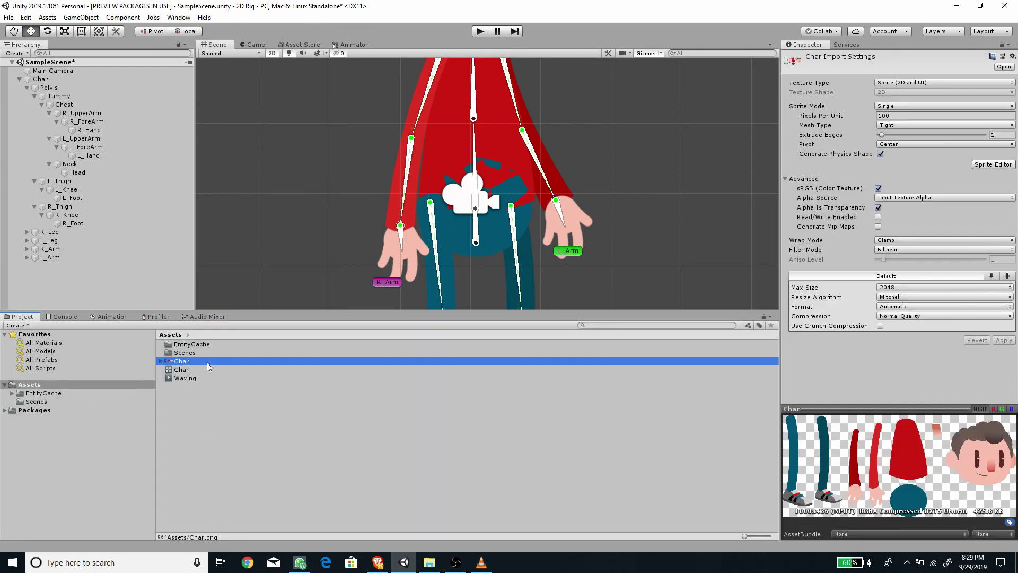
{"action": "left_click", "coordinate": [992, 165]}
{"action": "left_click", "coordinate": [122, 16]}
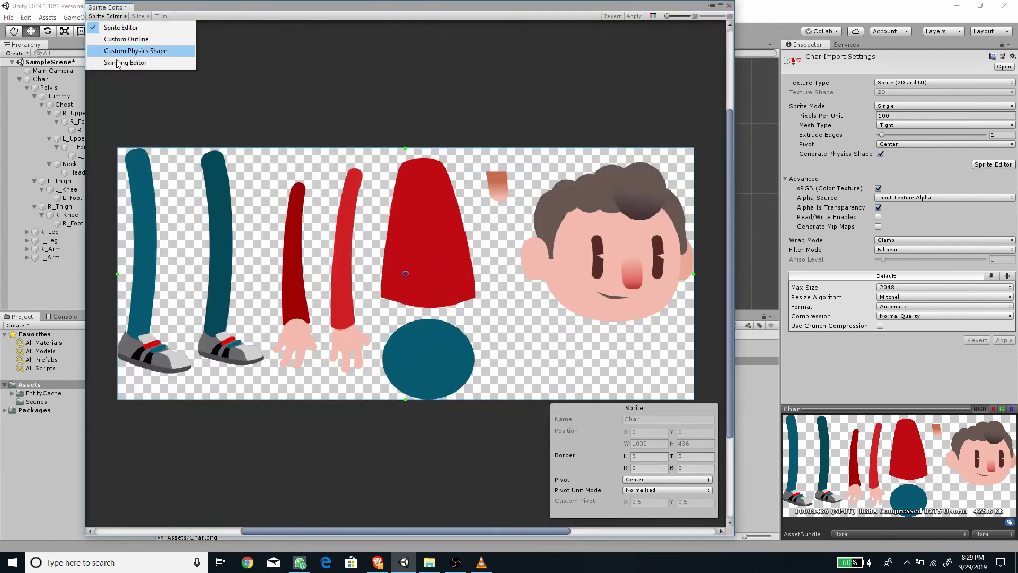
{"action": "left_click", "coordinate": [122, 67]}
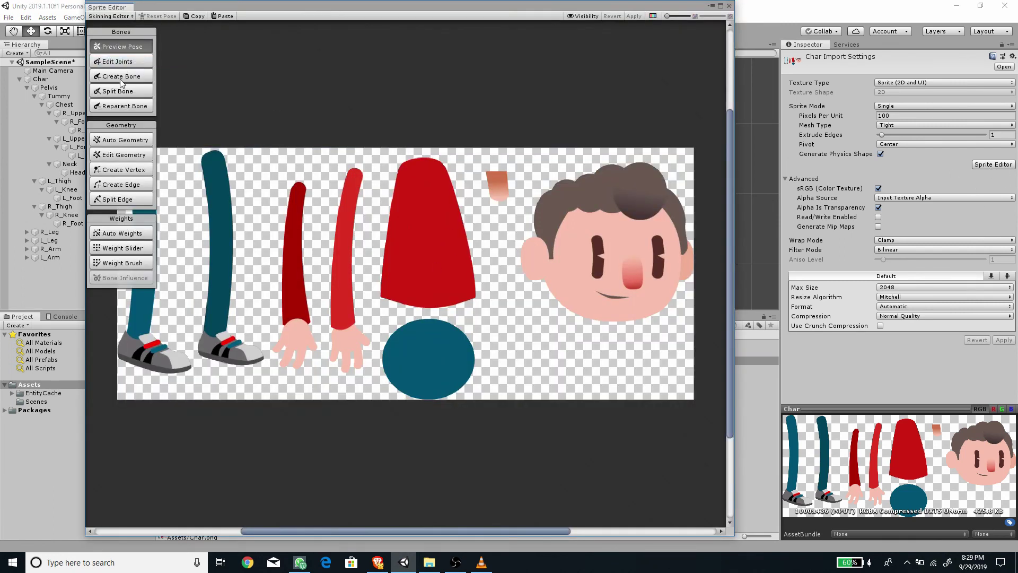
{"action": "left_click", "coordinate": [116, 62]}
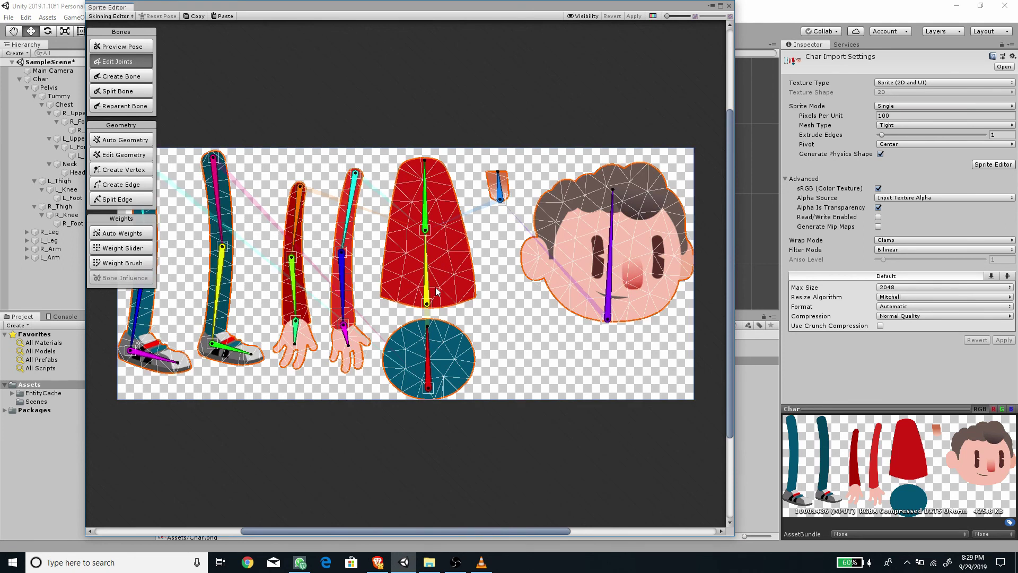
Set the Tummy bone's depth to 1 and edit the Chest bone's depth
{"action": "left_click", "coordinate": [427, 289]}
{"action": "left_click", "coordinate": [664, 511]}
{"action": "type", "text": "1"}
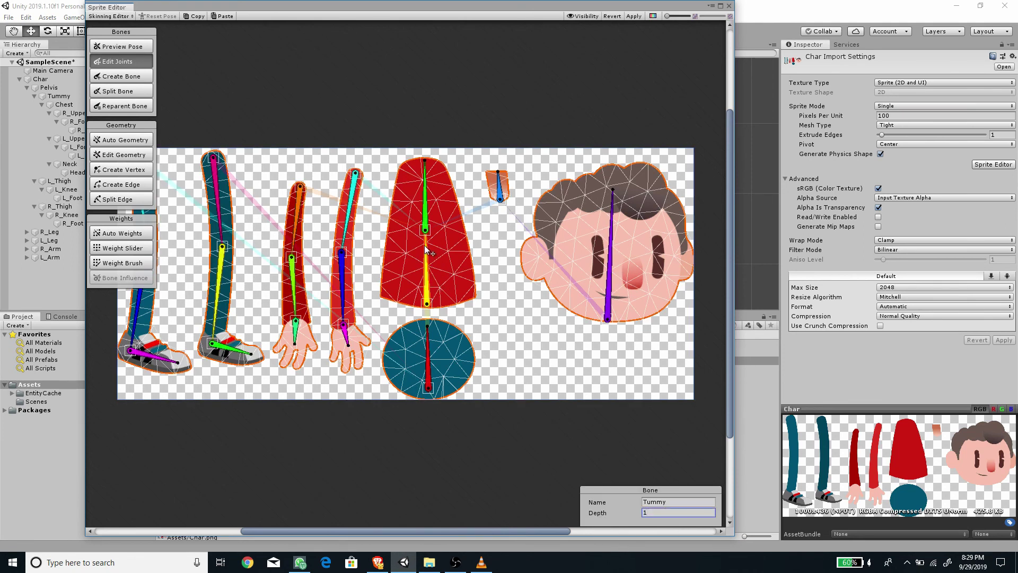
{"action": "left_click", "coordinate": [424, 212]}
{"action": "left_click", "coordinate": [656, 512]}
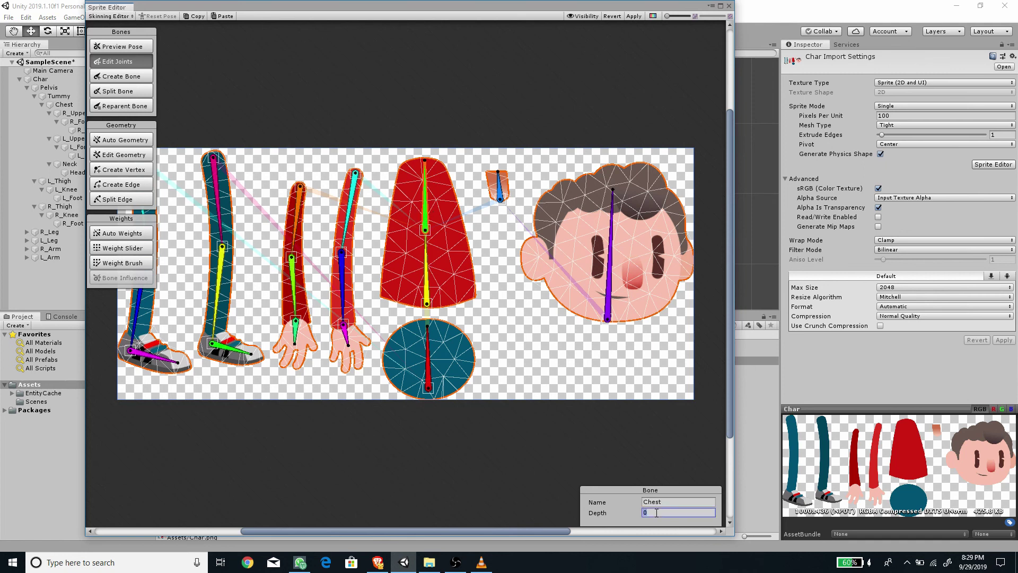
Set the Neck bone's depth to 2 and the Head bone's depth to 3
{"action": "left_click", "coordinate": [499, 187]}
{"action": "left_click", "coordinate": [662, 512]}
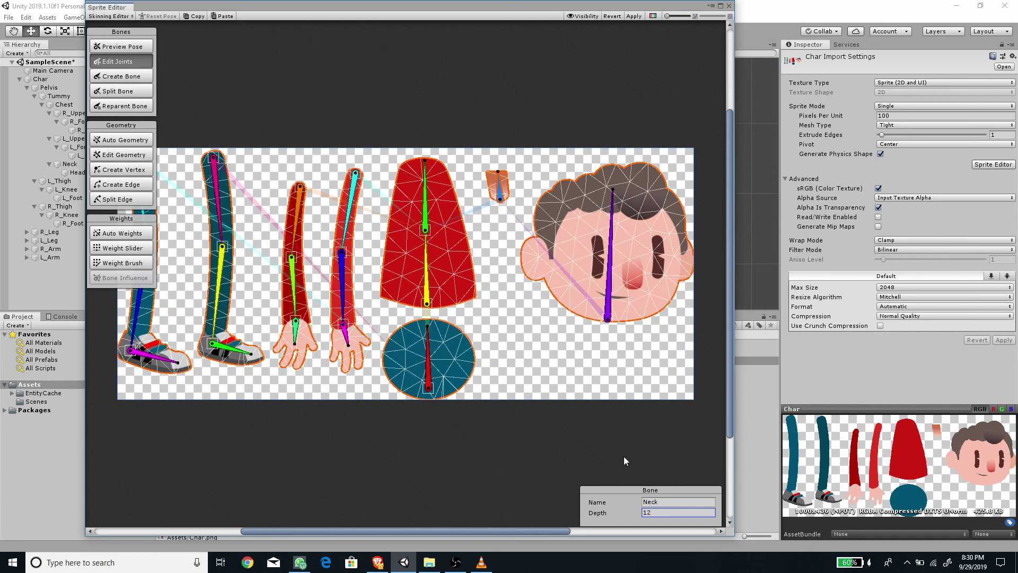
{"action": "type", "text": "2"}
{"action": "key", "text": "Return"}
{"action": "left_click", "coordinate": [607, 289]}
{"action": "left_click", "coordinate": [658, 514]}
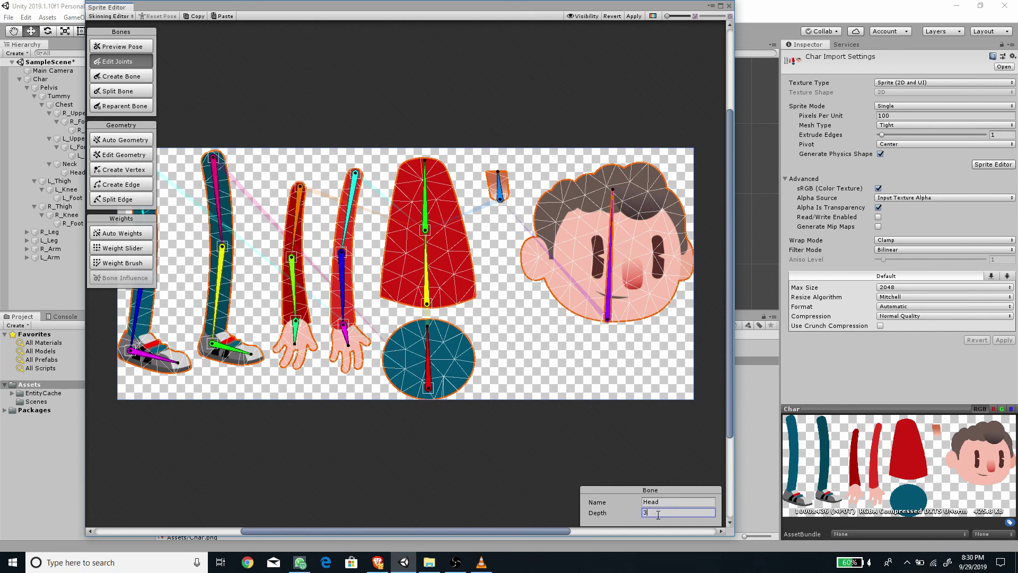
Edit R_UpperArm's depth, set R_ForeArm and R_Hand to depth 4, and apply the bone changes, closing the Sprite Editor
{"action": "left_click", "coordinate": [350, 203]}
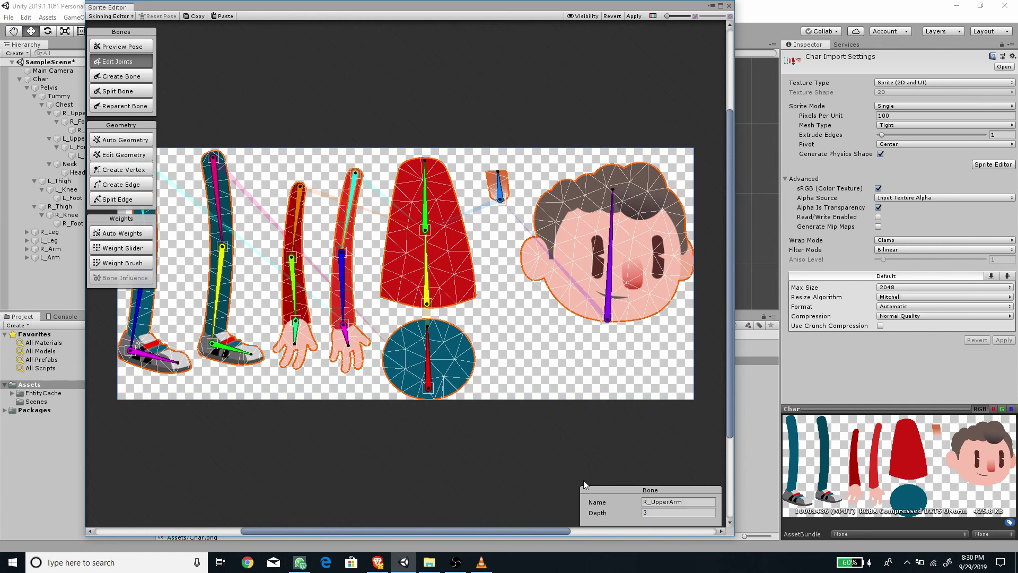
{"action": "left_click", "coordinate": [657, 512]}
{"action": "left_click", "coordinate": [343, 281]}
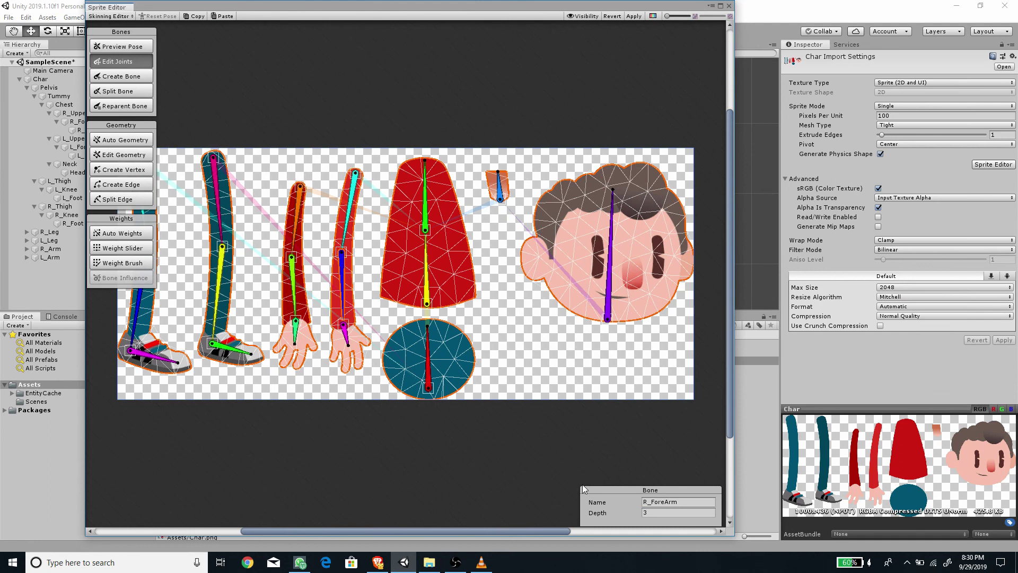
{"action": "left_click", "coordinate": [666, 512]}
{"action": "type", "text": "4"}
{"action": "left_click", "coordinate": [345, 334]}
{"action": "left_click", "coordinate": [657, 513]}
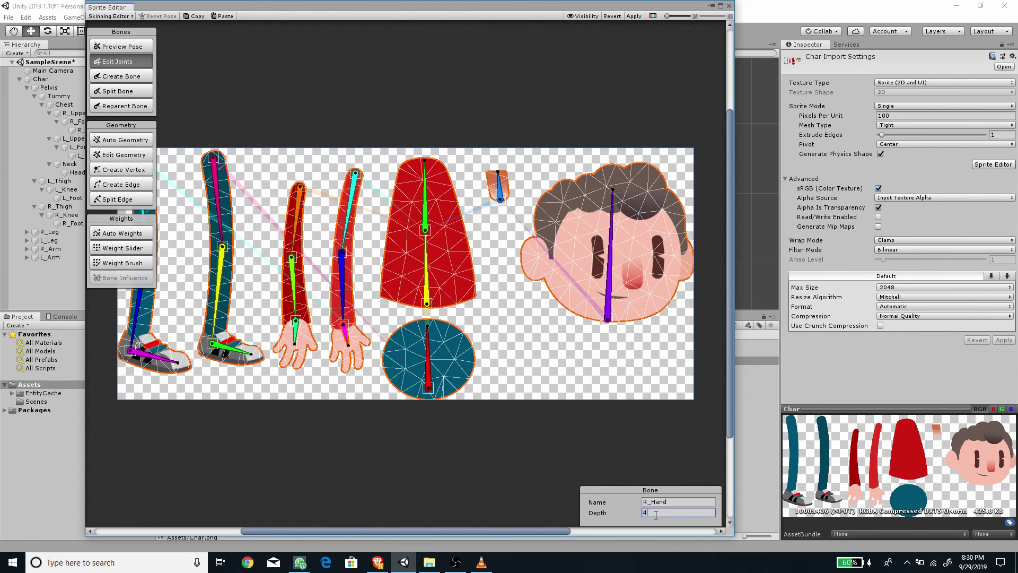
{"action": "left_click", "coordinate": [632, 15]}
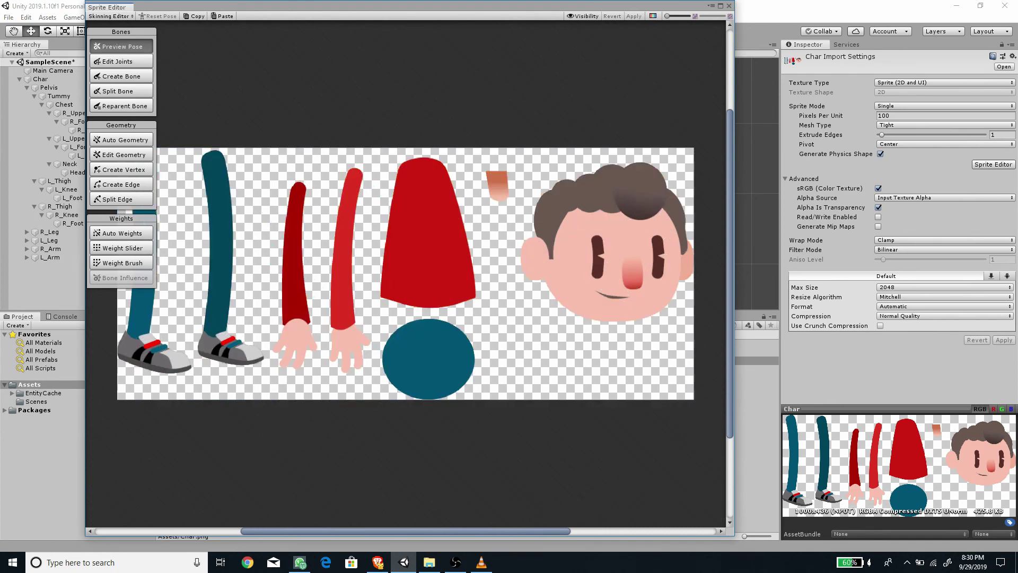
{"action": "left_click", "coordinate": [729, 6]}
Examine the shirt and pelvis overlap in the Scene view, undoing a slight nudge at the right hip bone
{"action": "middle_click_drag", "start_coordinate": [445, 215], "coordinate": [478, 165]}
{"action": "scroll", "coordinate": [495, 215], "scroll_direction": "down", "scroll_amount": 1}
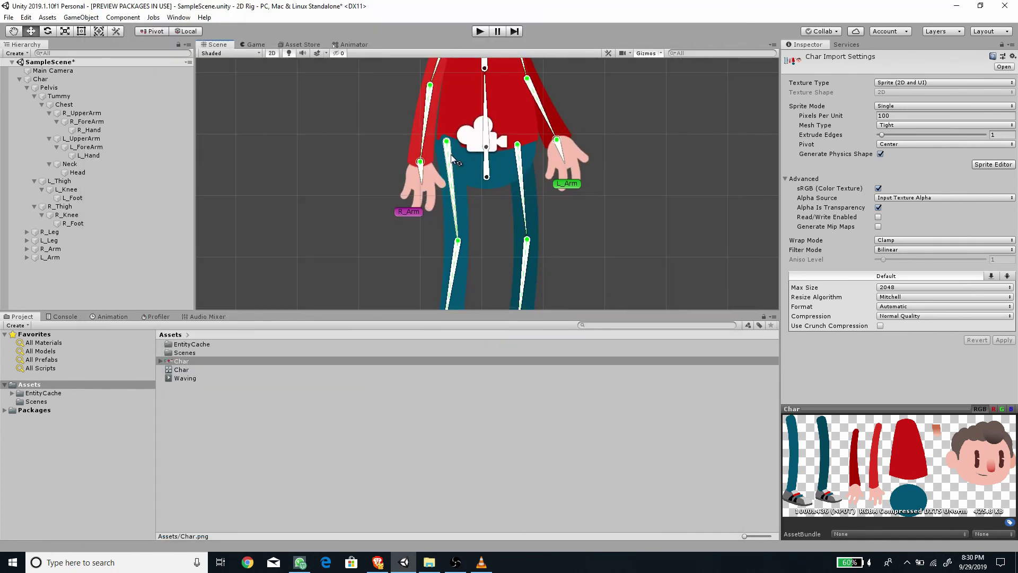
{"action": "left_click", "coordinate": [449, 147]}
{"action": "left_click_drag", "start_coordinate": [448, 150], "coordinate": [447, 147]}
{"action": "key", "text": "ctrl+z"}
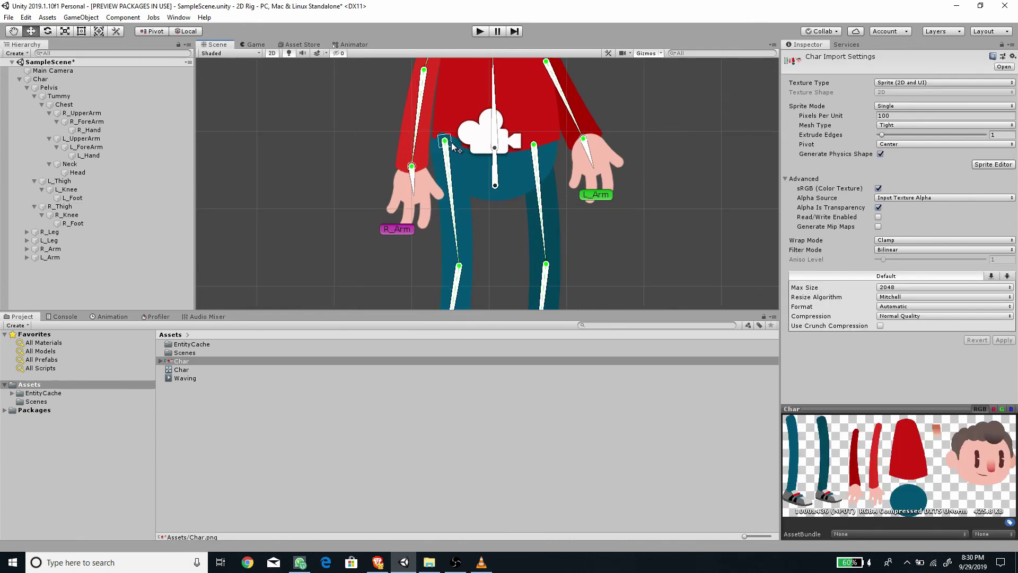
{"action": "scroll", "coordinate": [450, 143], "scroll_direction": "up", "scroll_amount": 4}
{"action": "scroll", "coordinate": [482, 175], "scroll_direction": "down", "scroll_amount": 5}
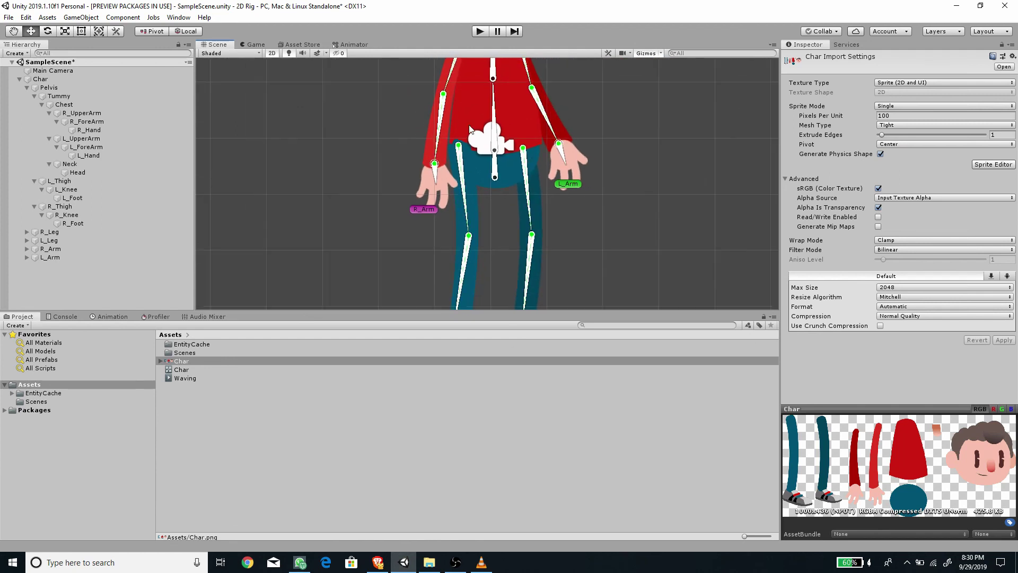
Show the Game view and set the Main Camera's orthographic size to 7
{"action": "left_click", "coordinate": [256, 44]}
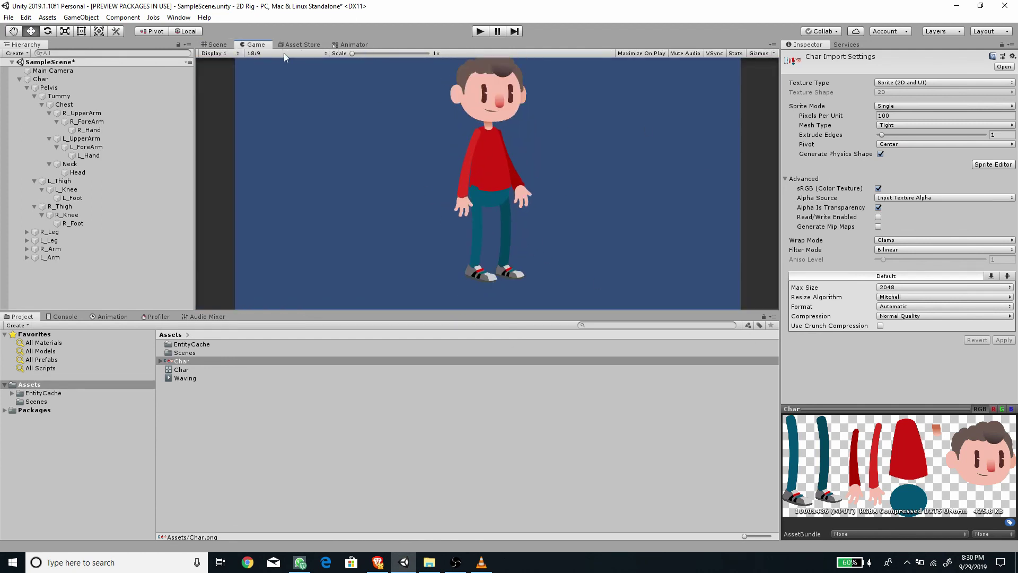
{"action": "left_click", "coordinate": [52, 72]}
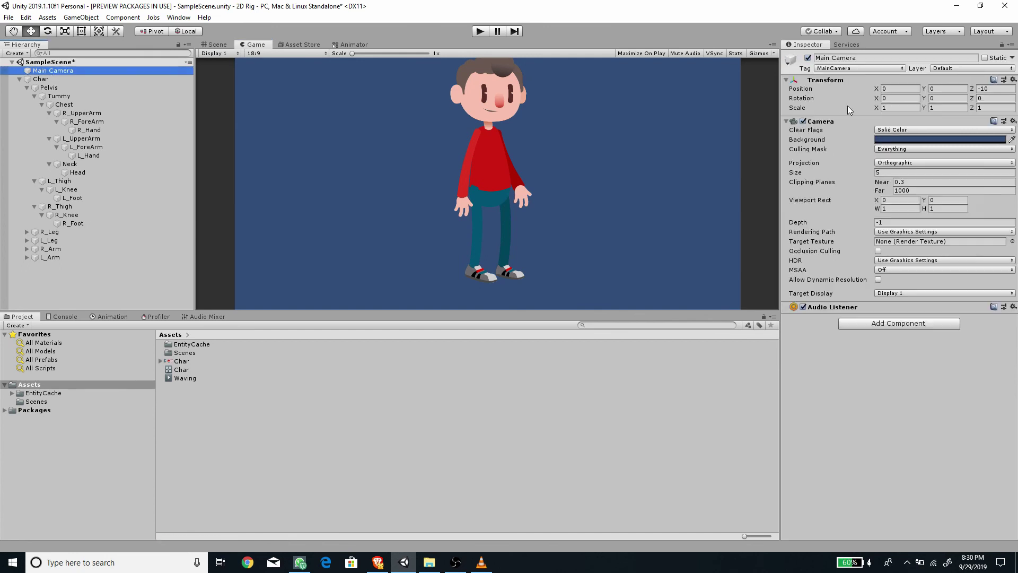
{"action": "left_click", "coordinate": [881, 173]}
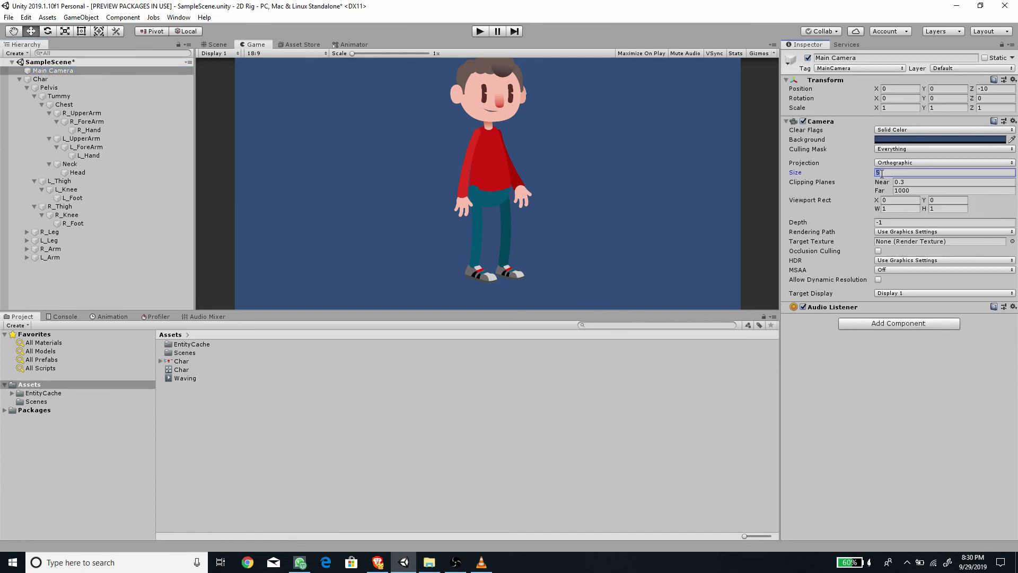
{"action": "type", "text": "7"}
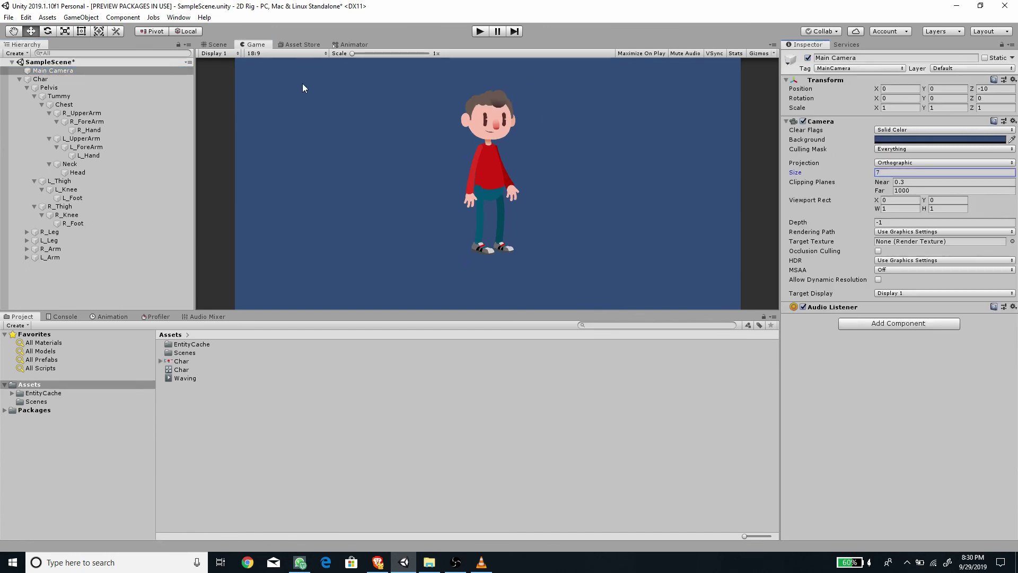
Change the Main Camera's background color to the neutral gray 6A6A6A
{"action": "left_click", "coordinate": [899, 140]}
{"action": "left_click_drag", "start_coordinate": [800, 223], "coordinate": [767, 226]}
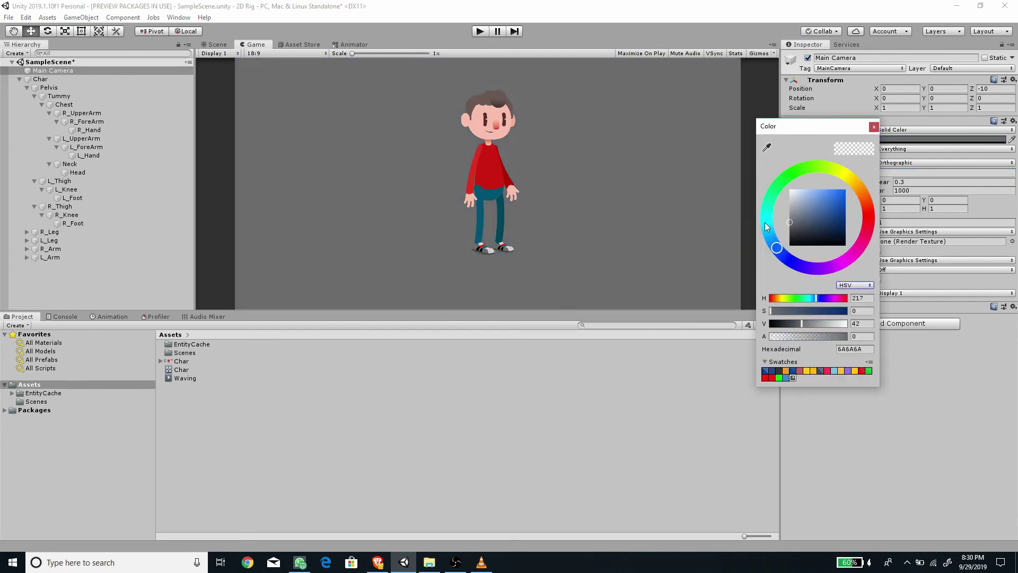
{"action": "left_click", "coordinate": [873, 127]}
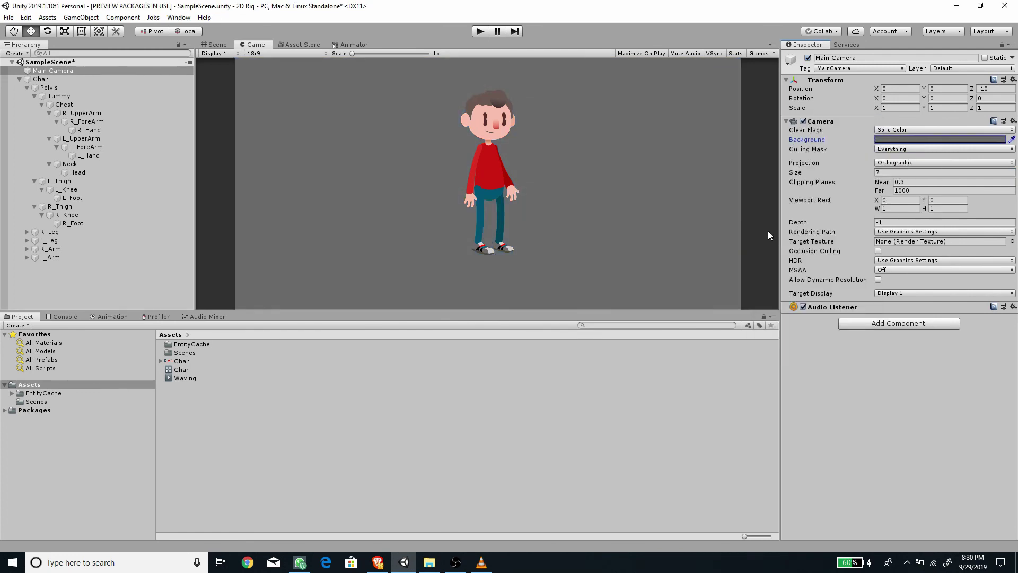